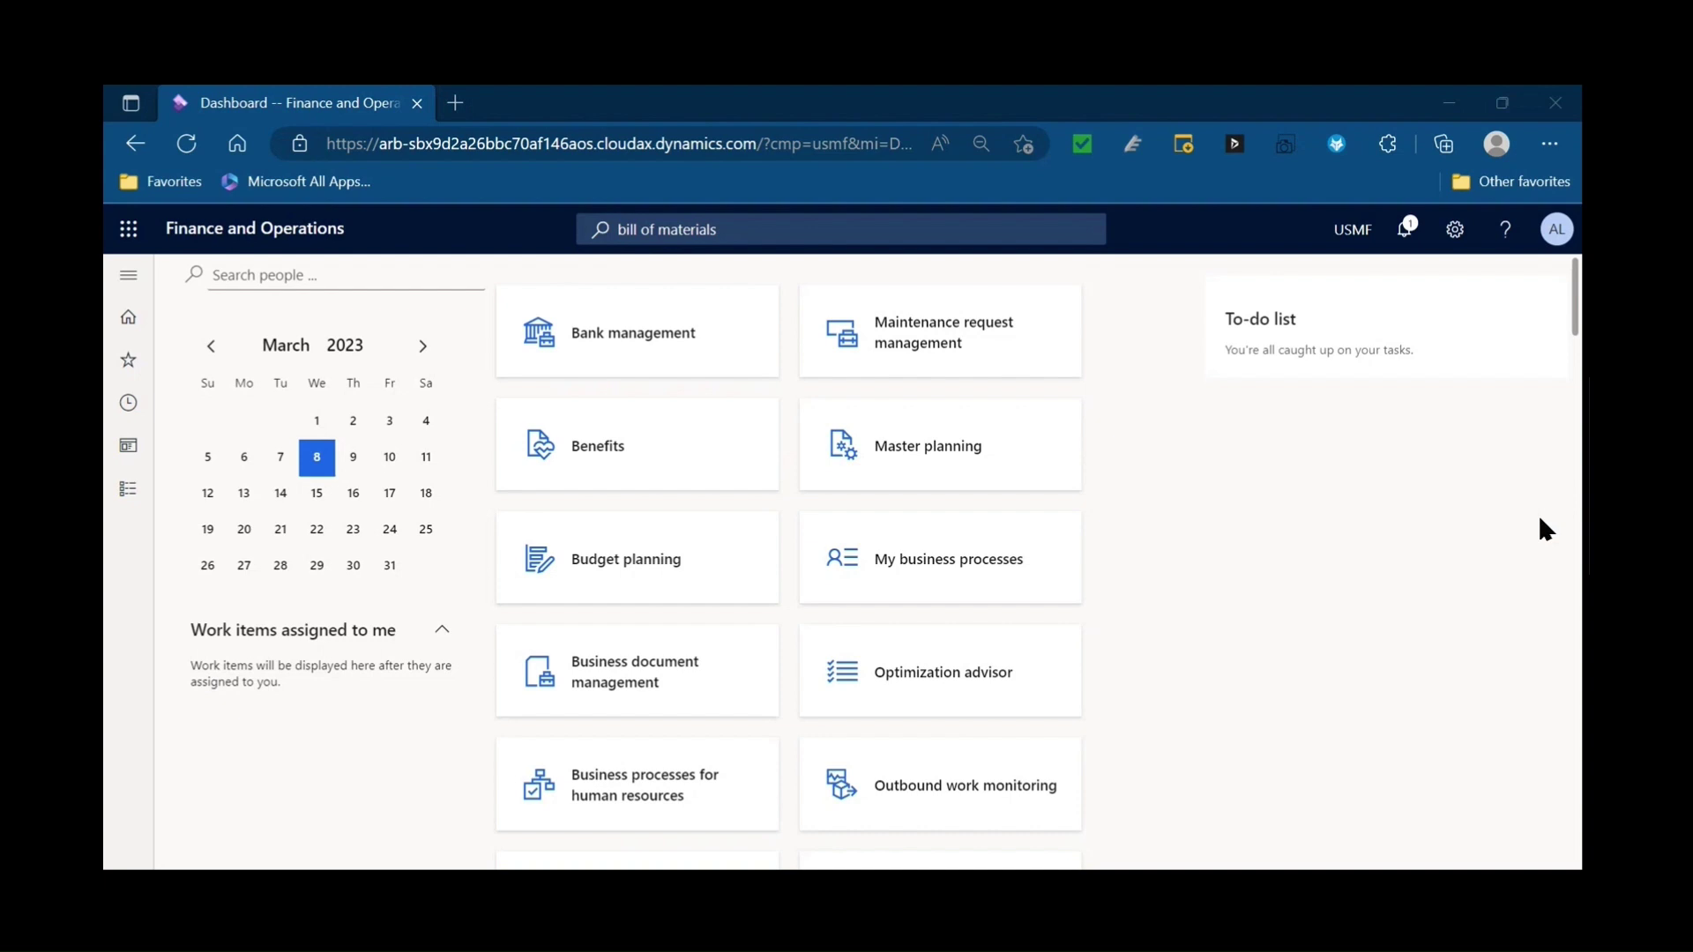
Step: Show the page suggestions for the 'bill of materials' search
click(791, 234)
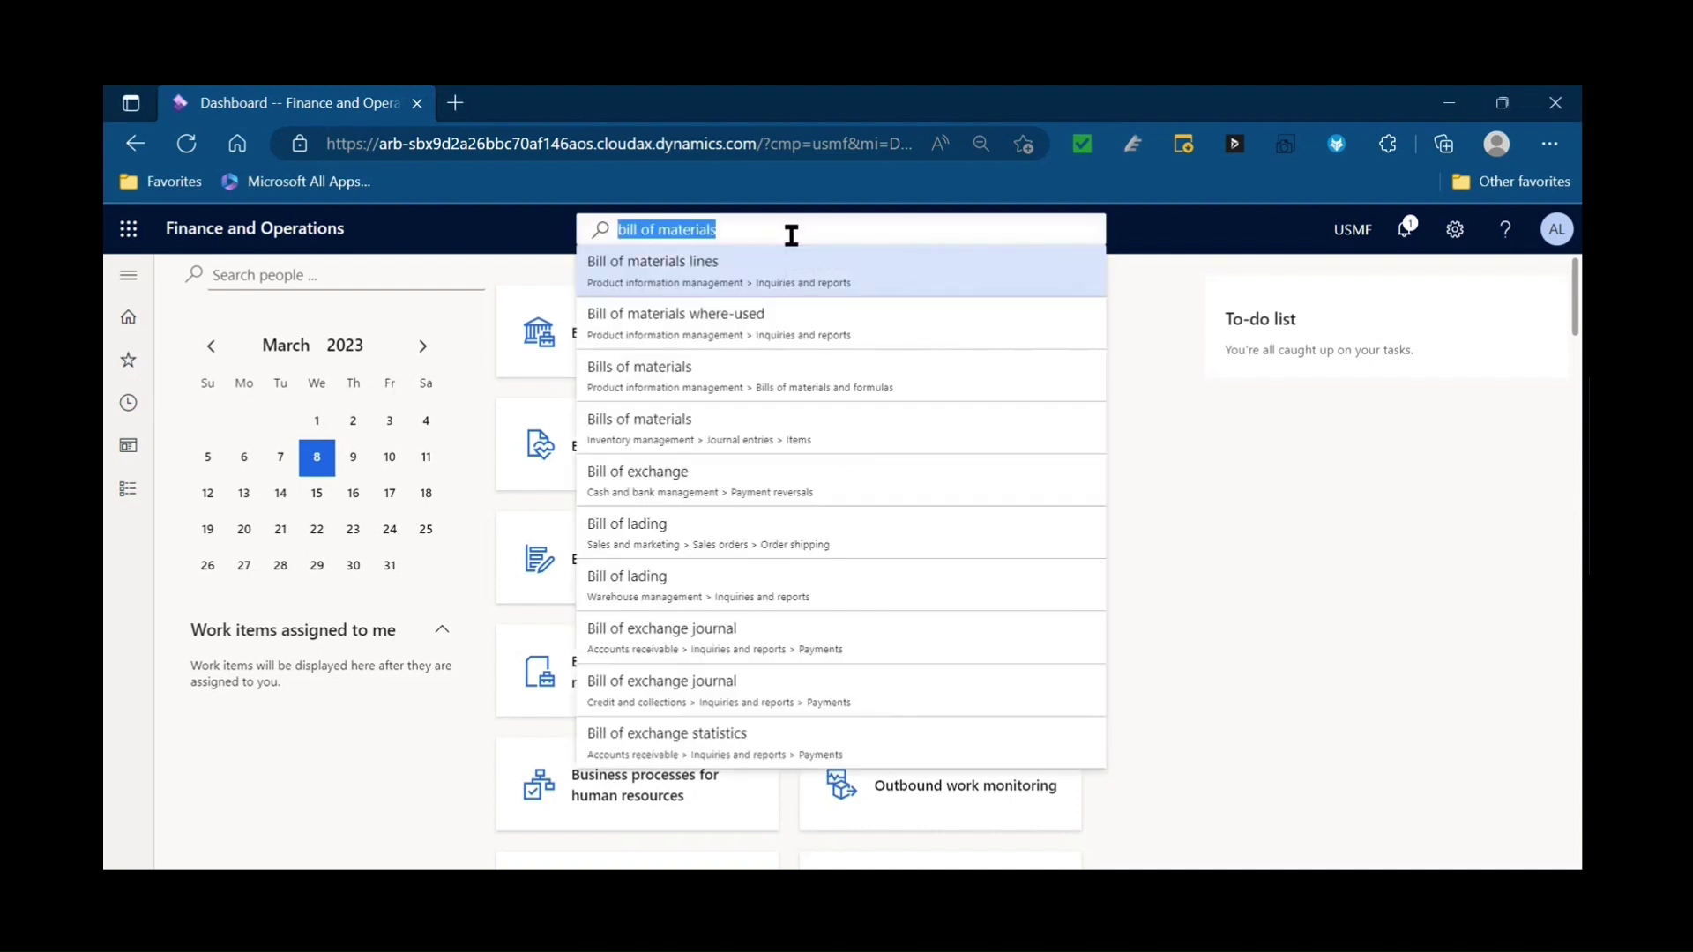
Step: Open the Inventory BOM journals list, then expand Product information management in the module pane
click(820, 427)
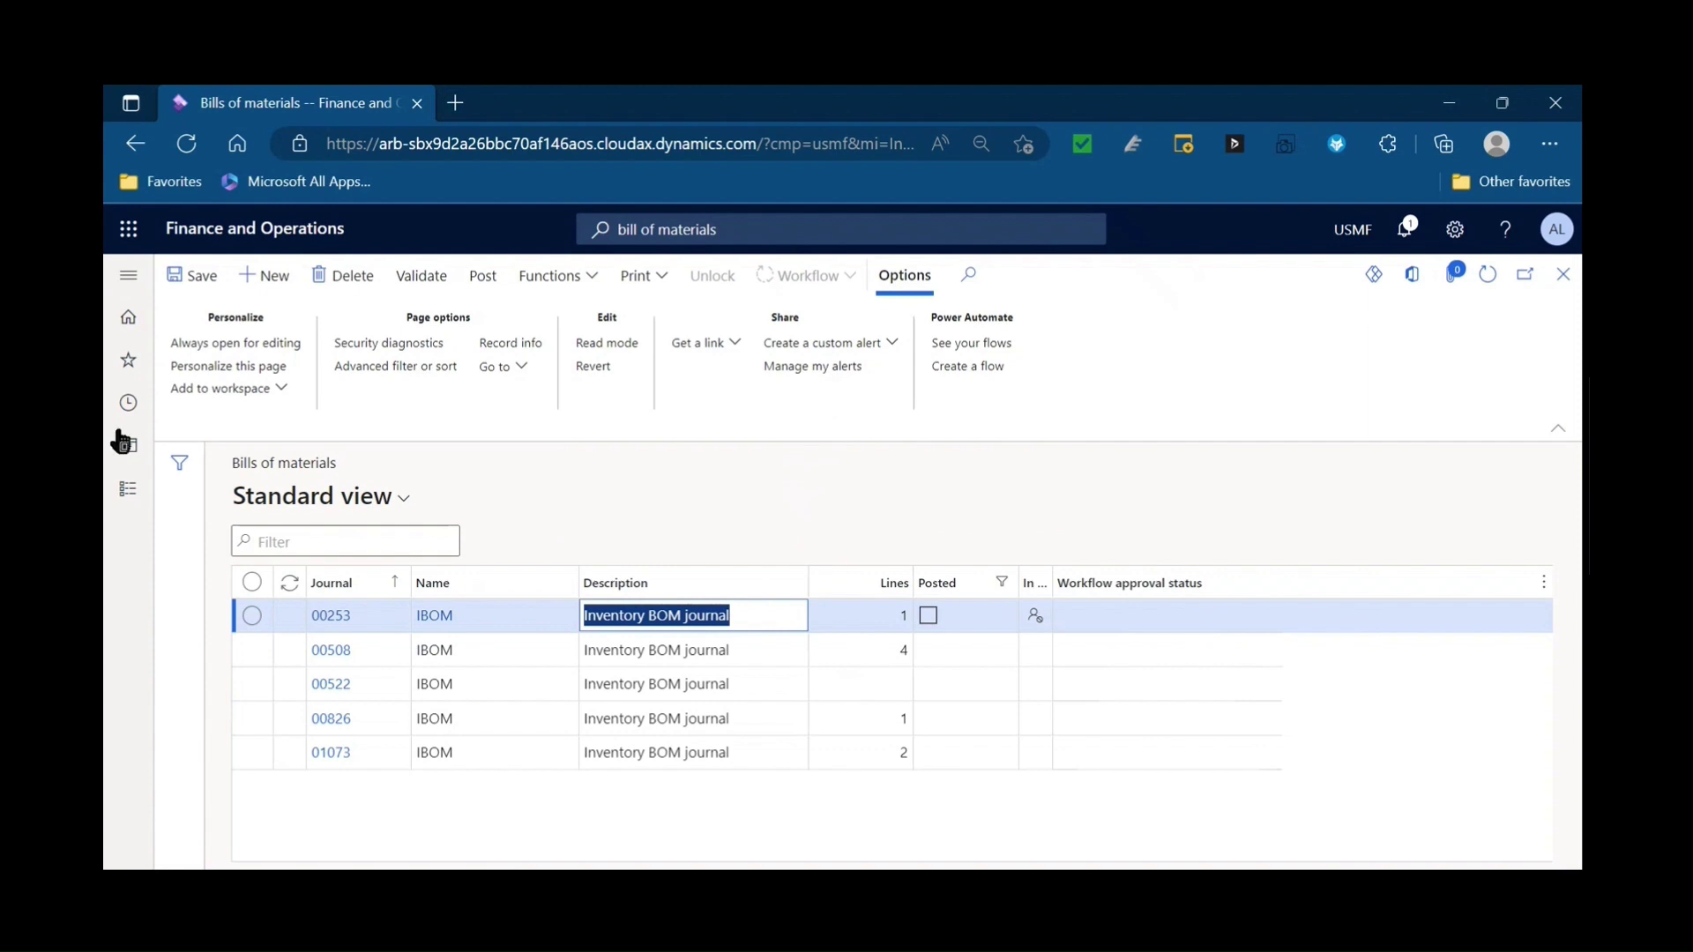
click(131, 279)
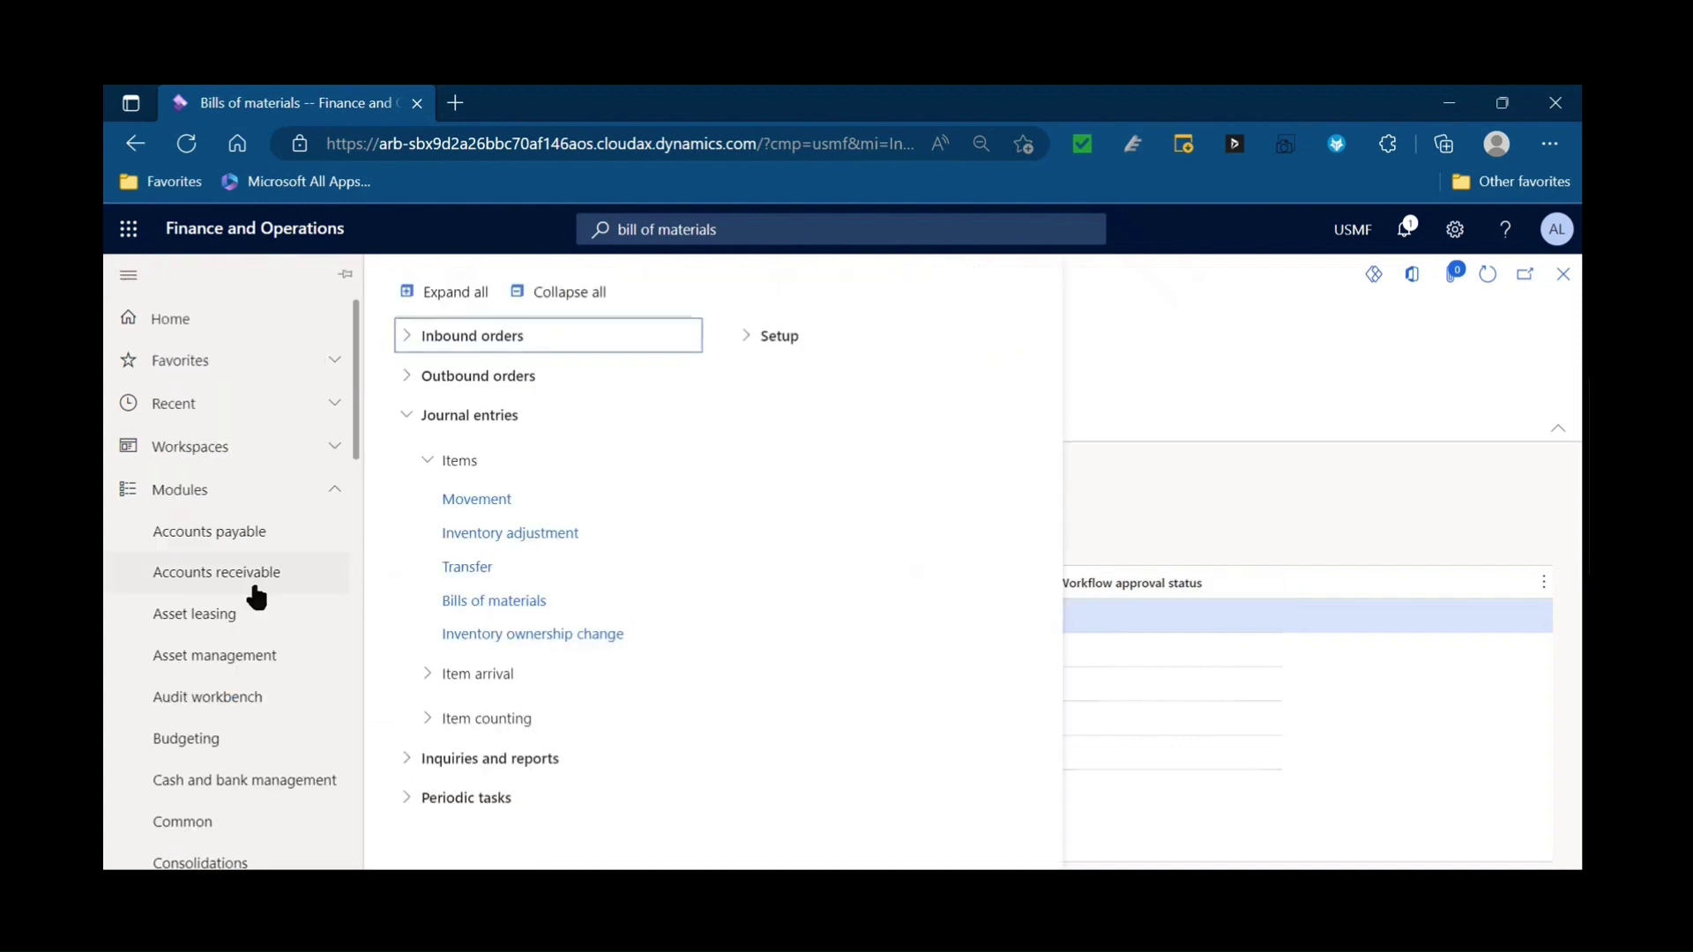
scroll(256, 598, down, 12)
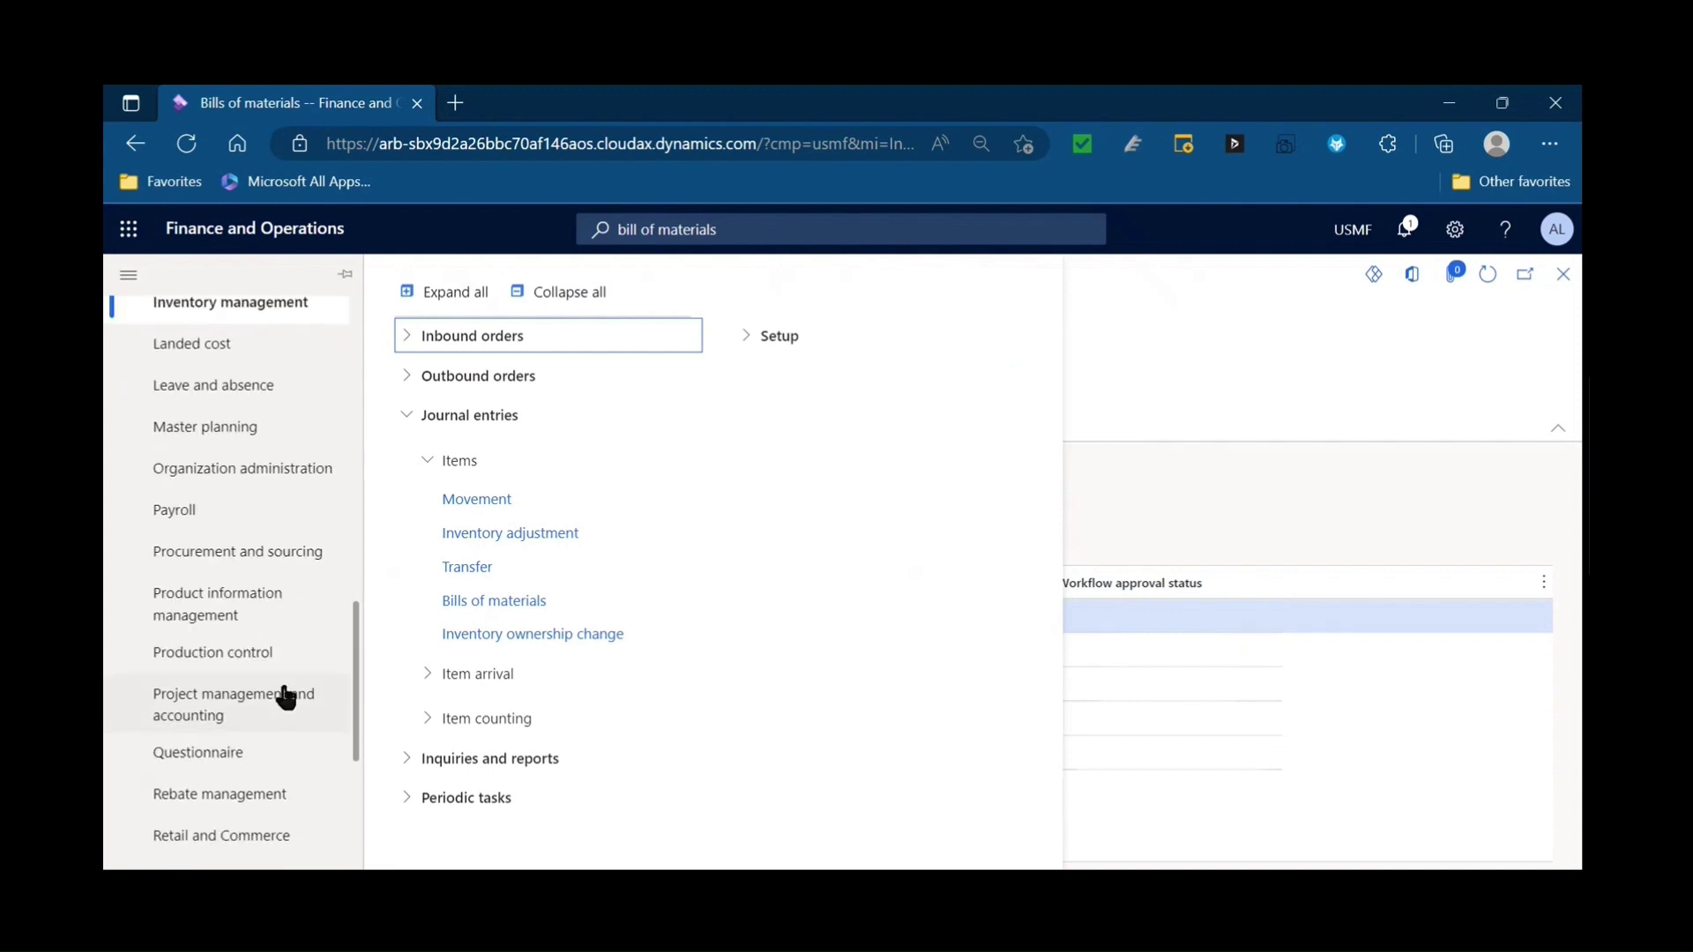
click(336, 612)
Step: Go to the Released products list to open Drew's Grey IPA's details
click(461, 593)
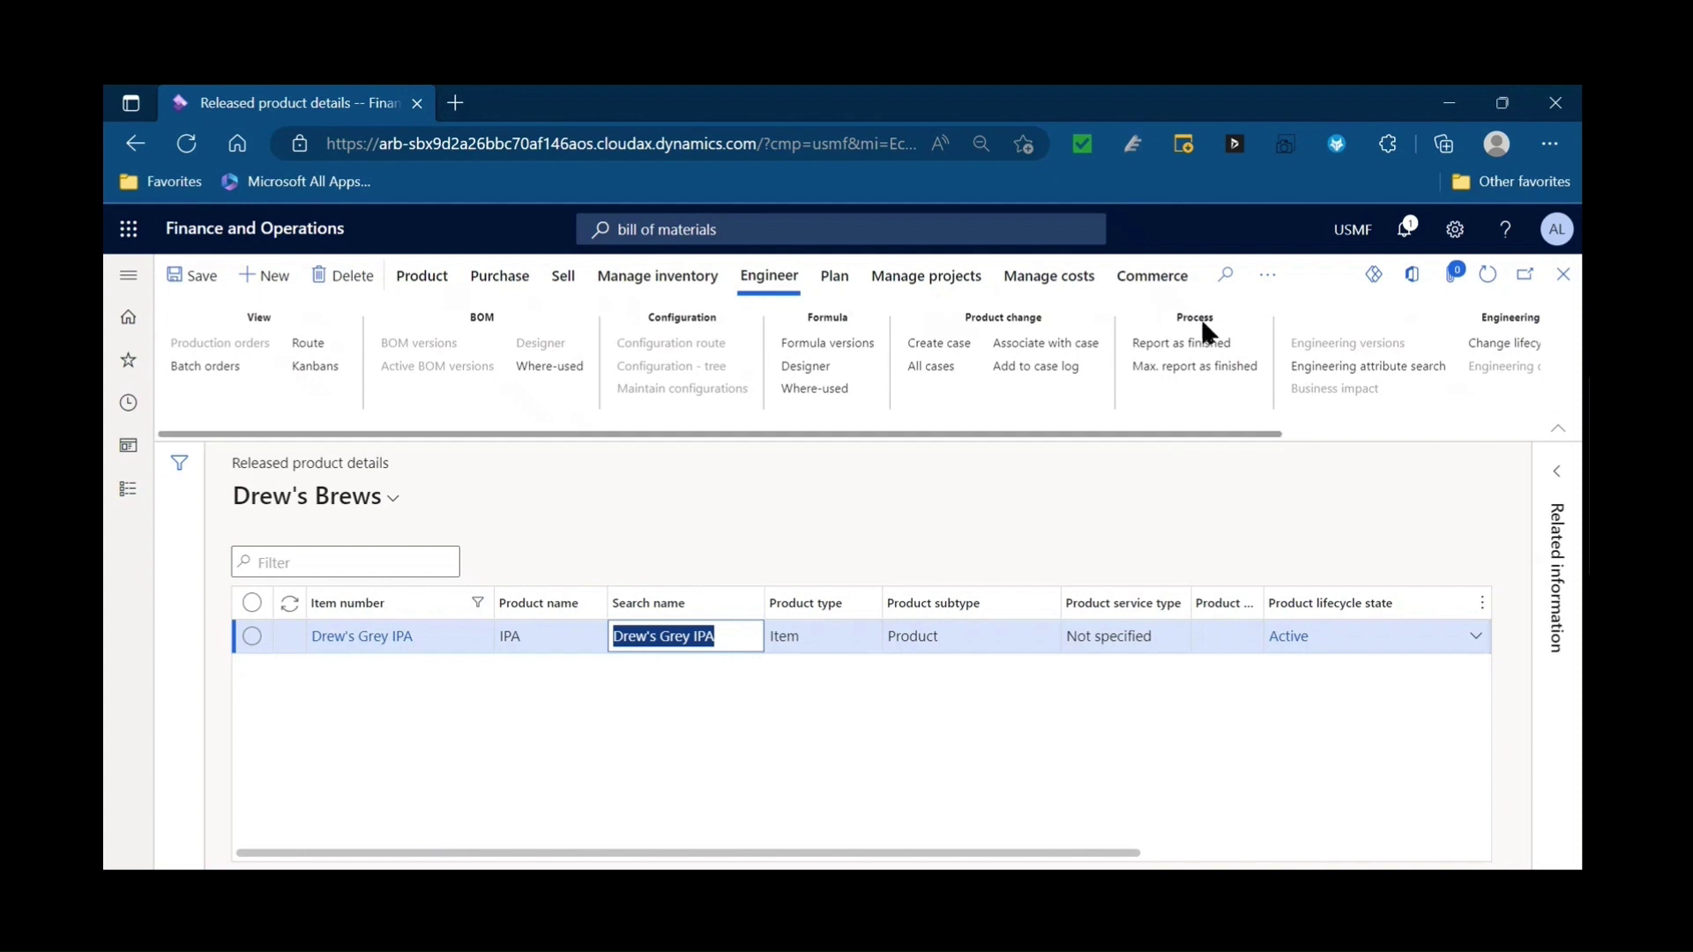
click(1217, 349)
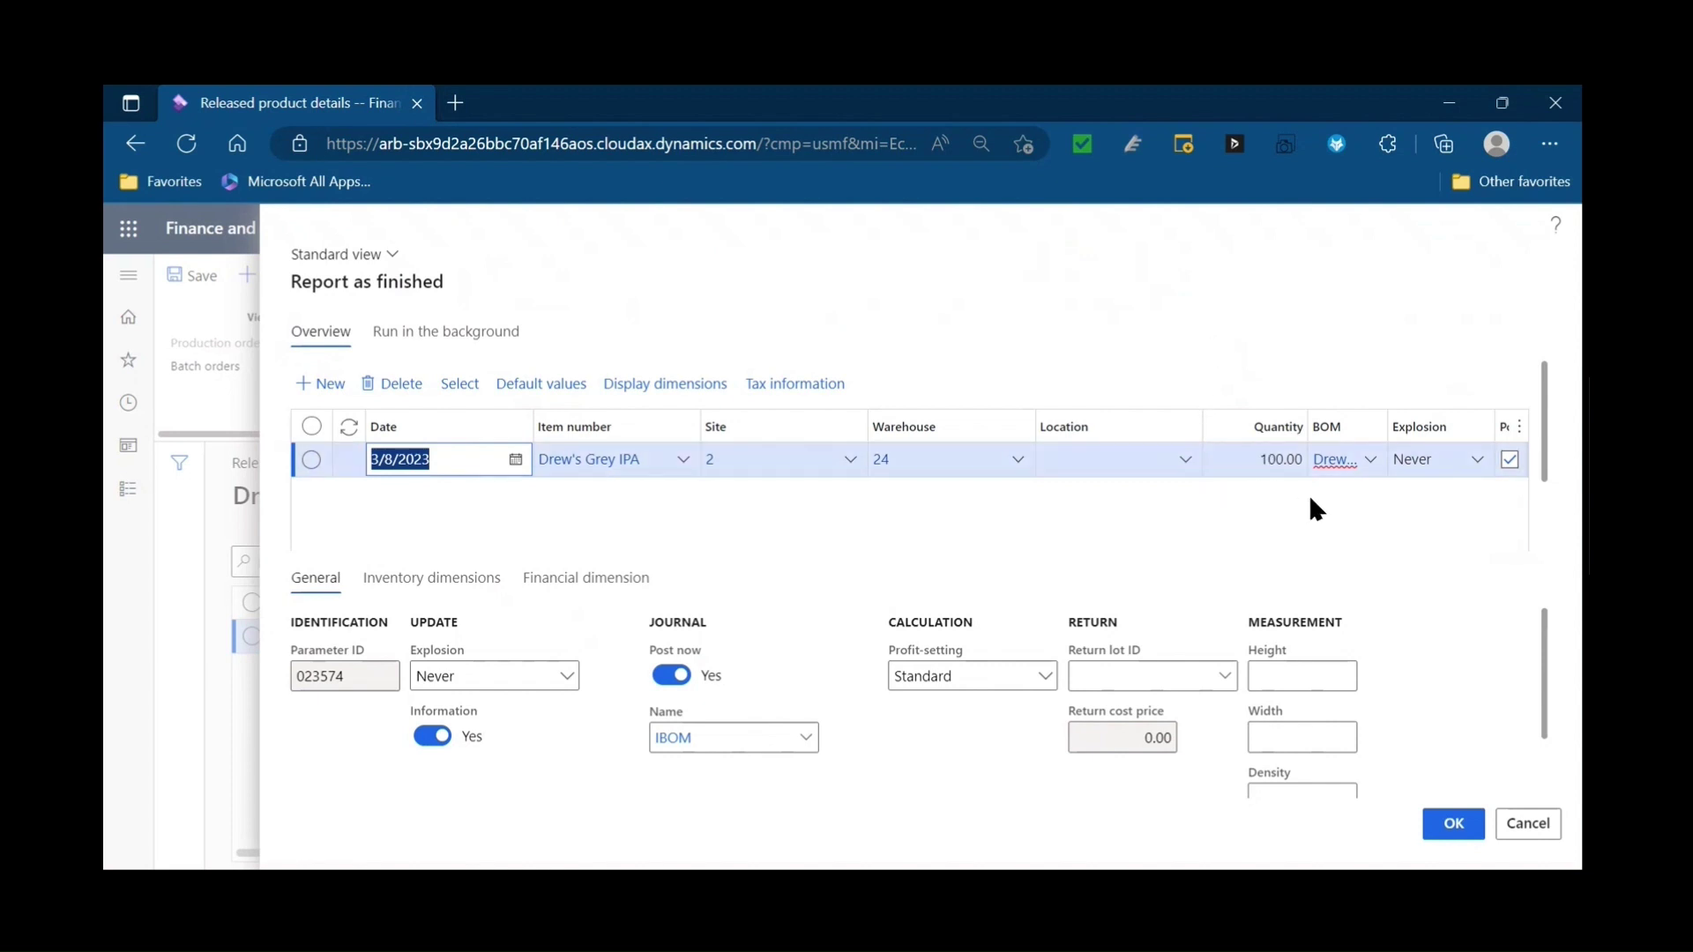
mouse_move(1381, 483)
click(1543, 829)
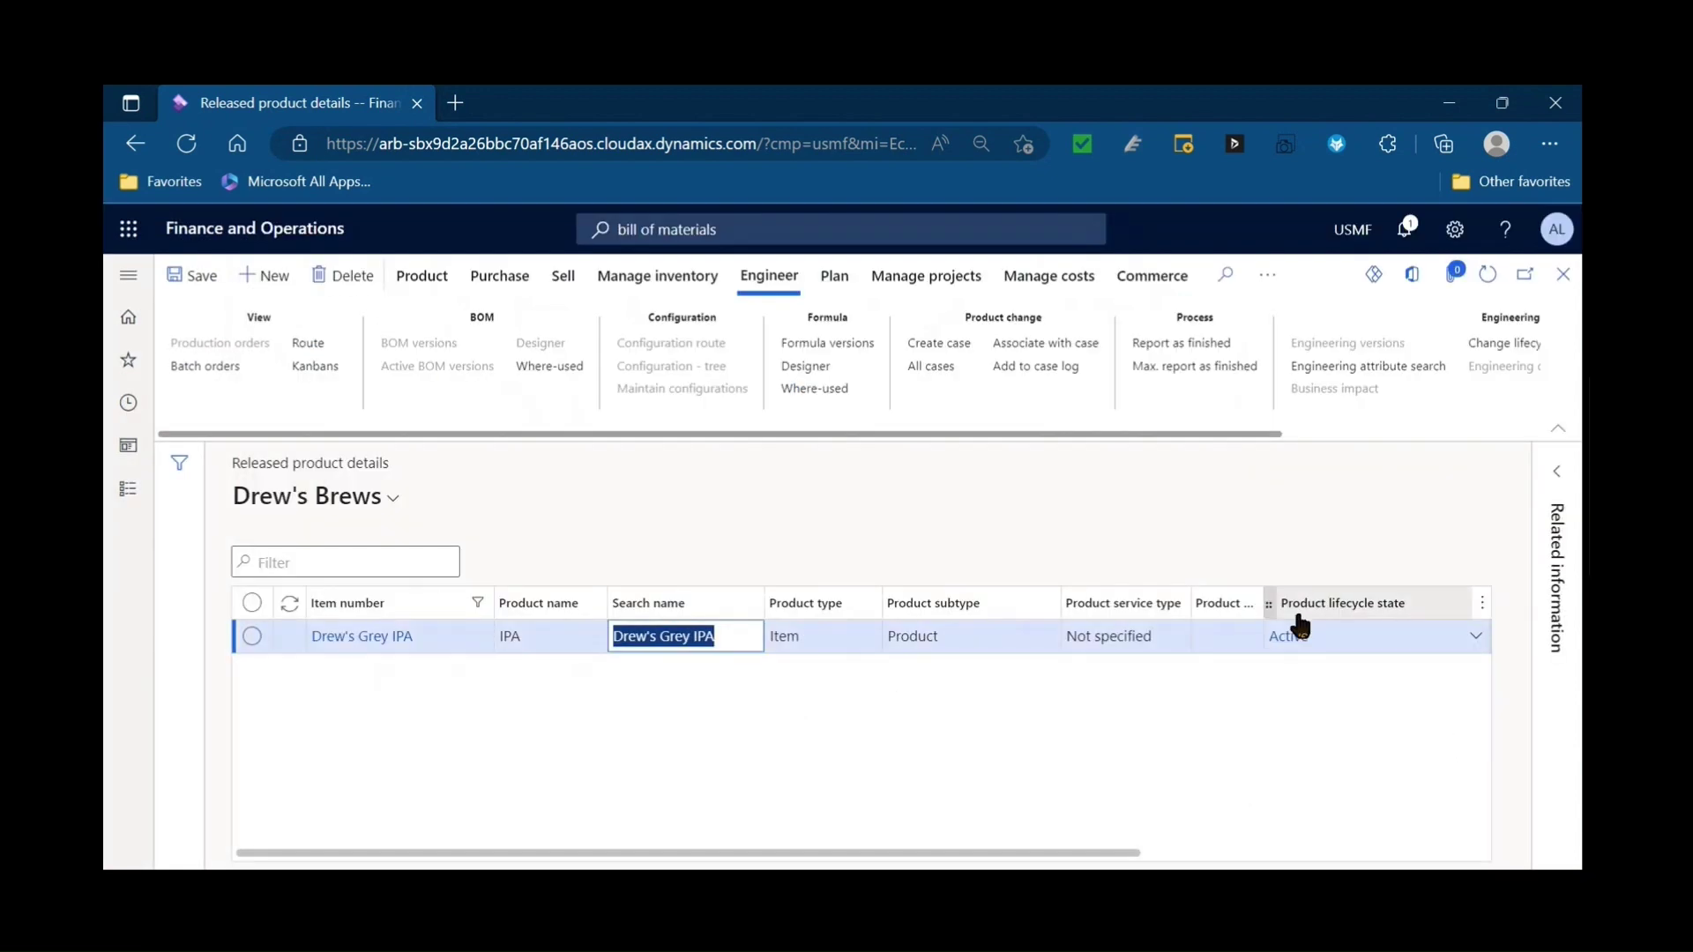
Step: Open the Product information management Bills of materials list, then show Inventory management's links
click(128, 274)
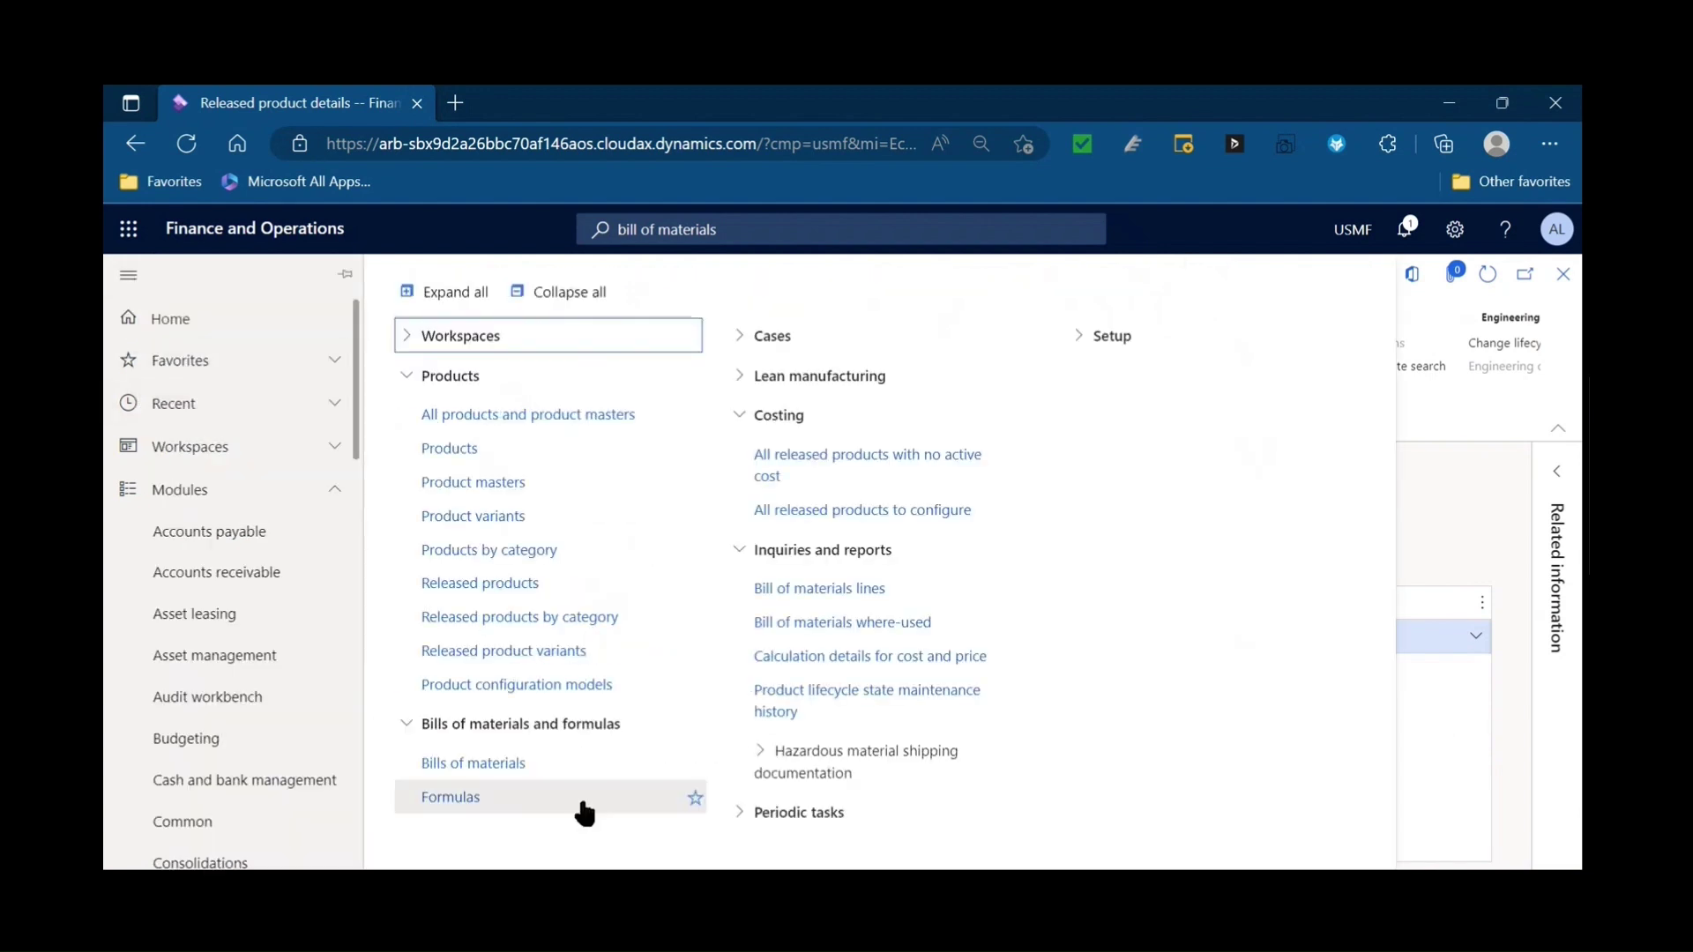
click(574, 762)
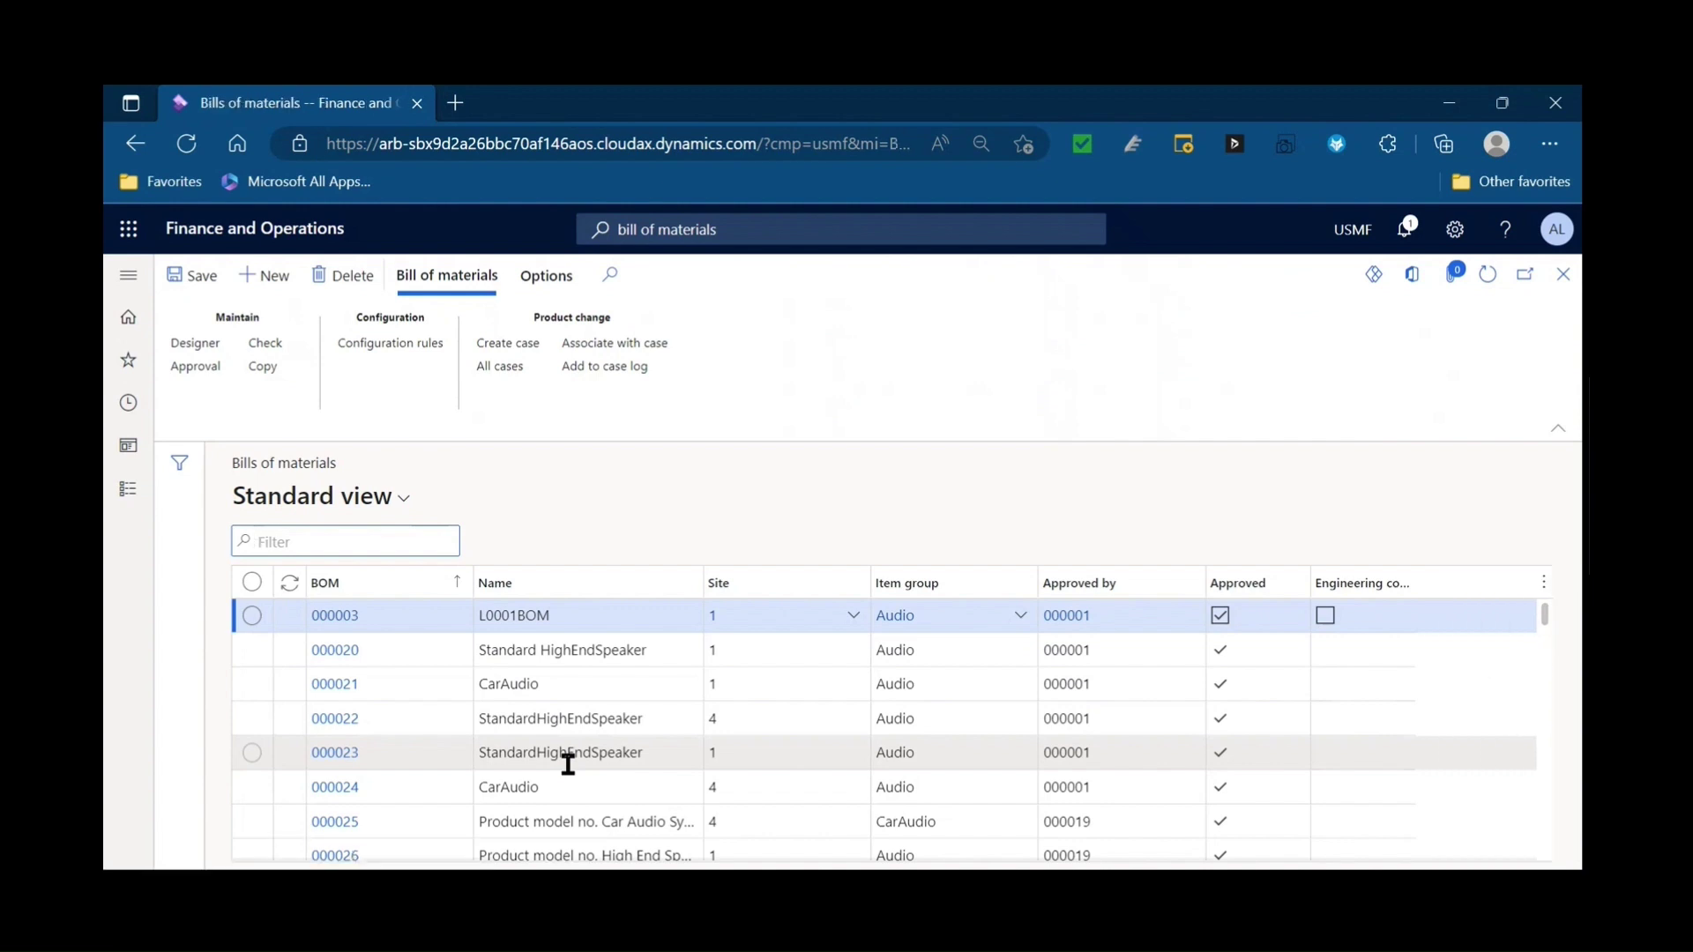
click(129, 279)
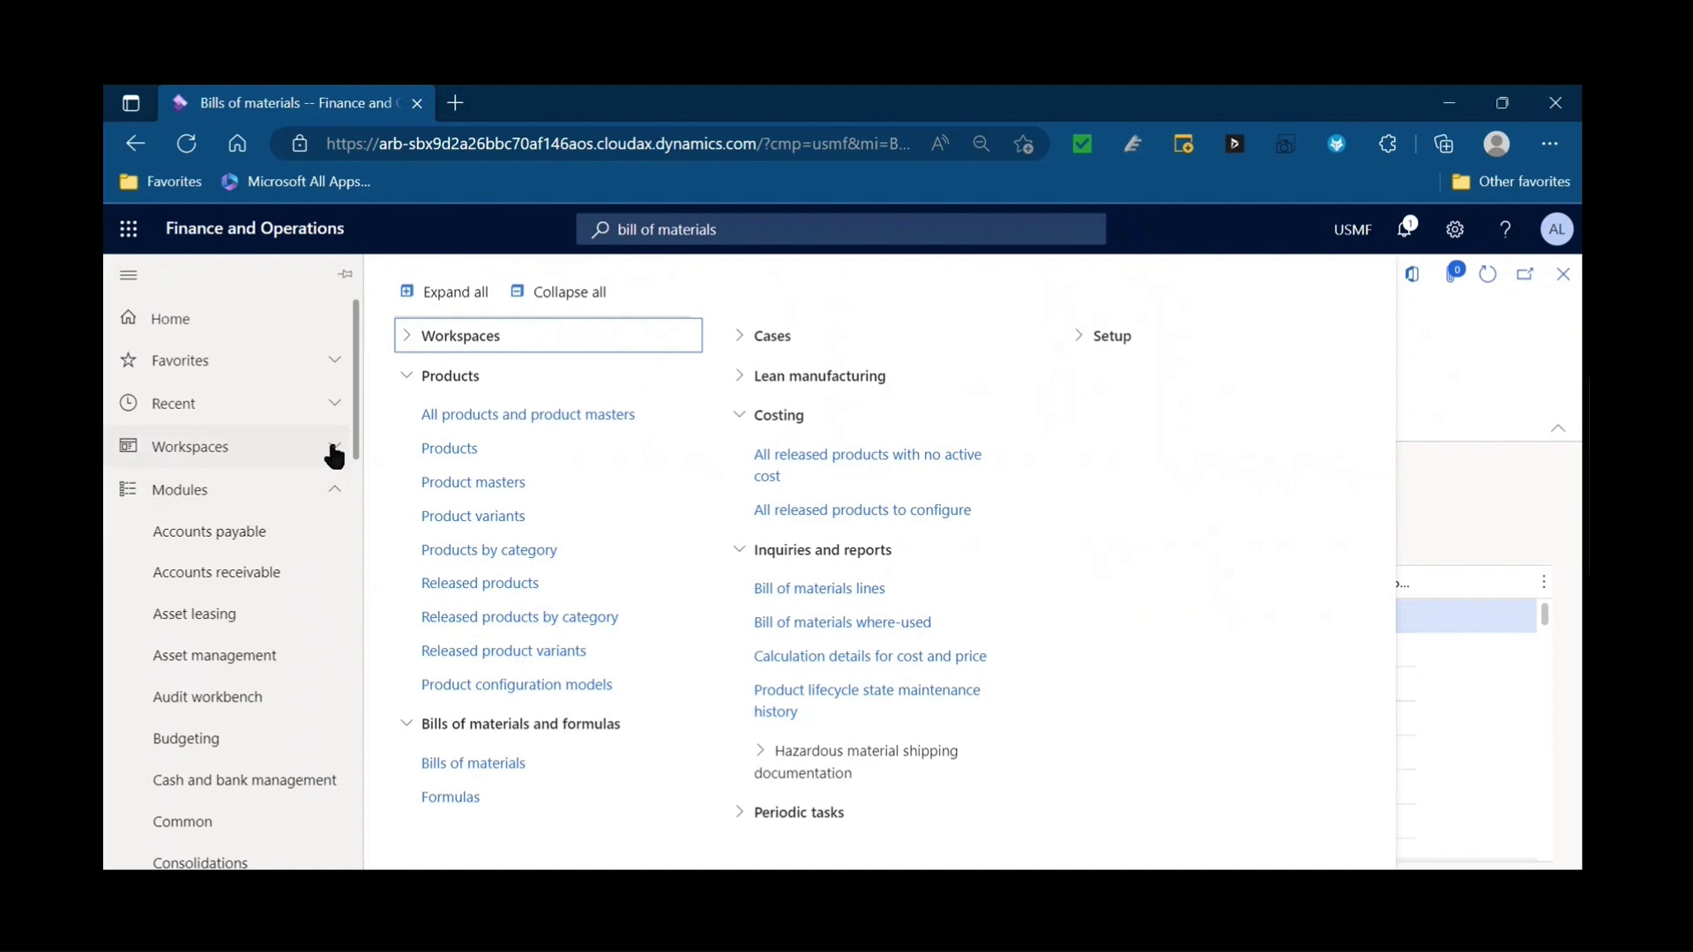
drag(357, 454, 373, 651)
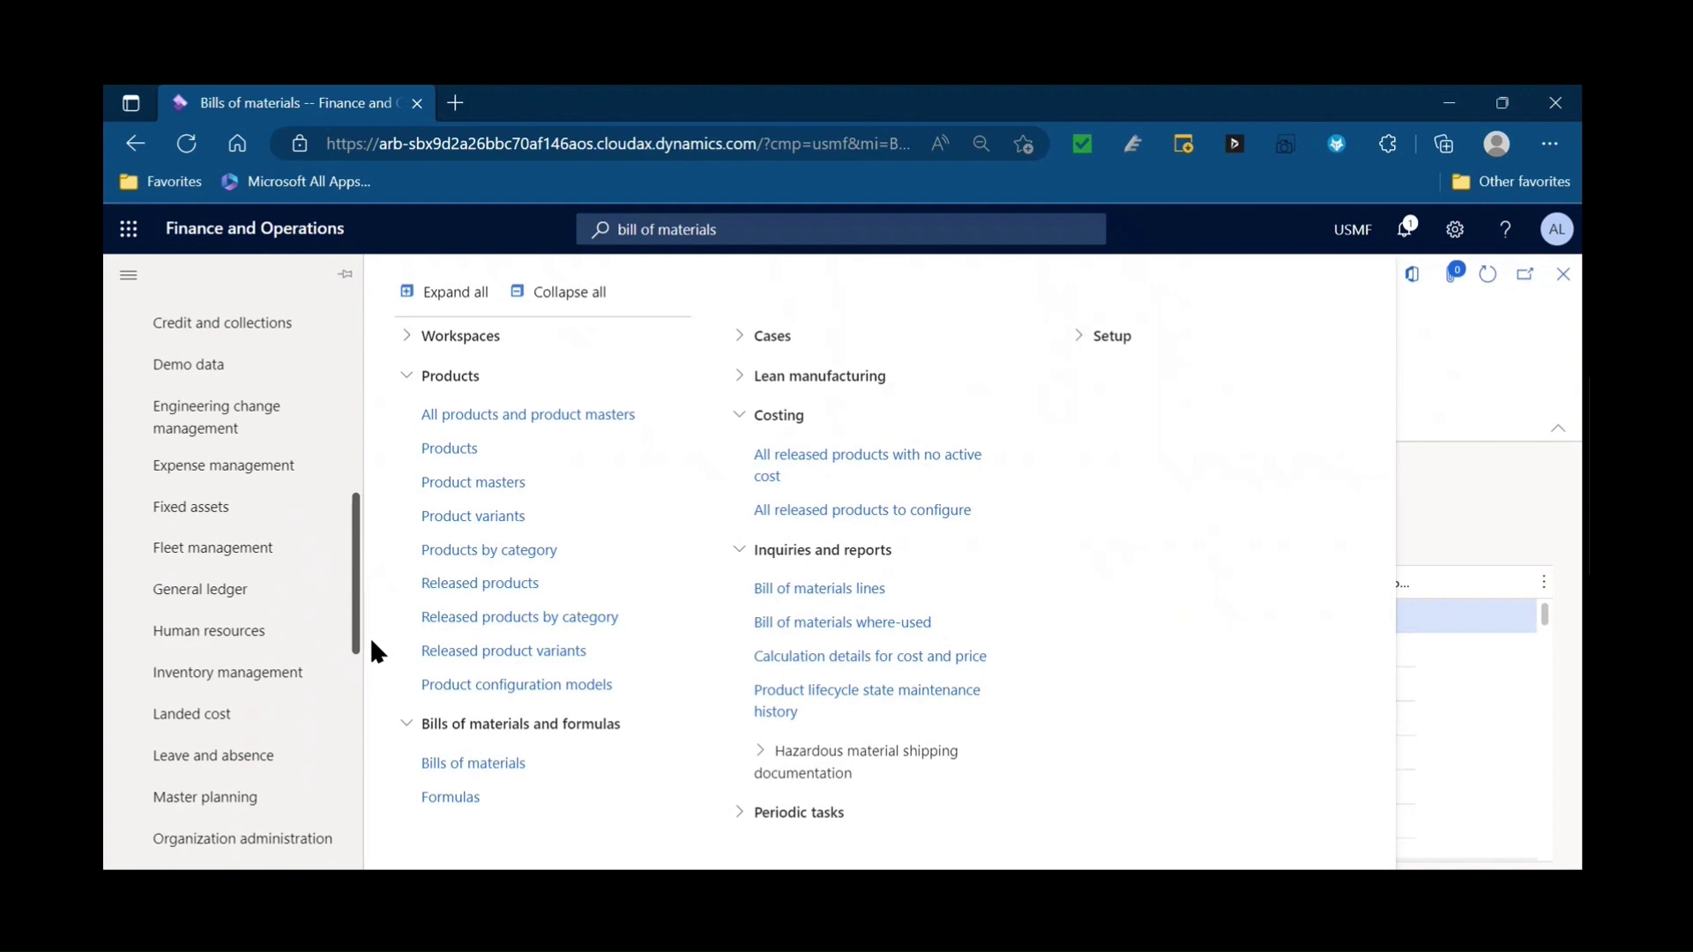
click(333, 673)
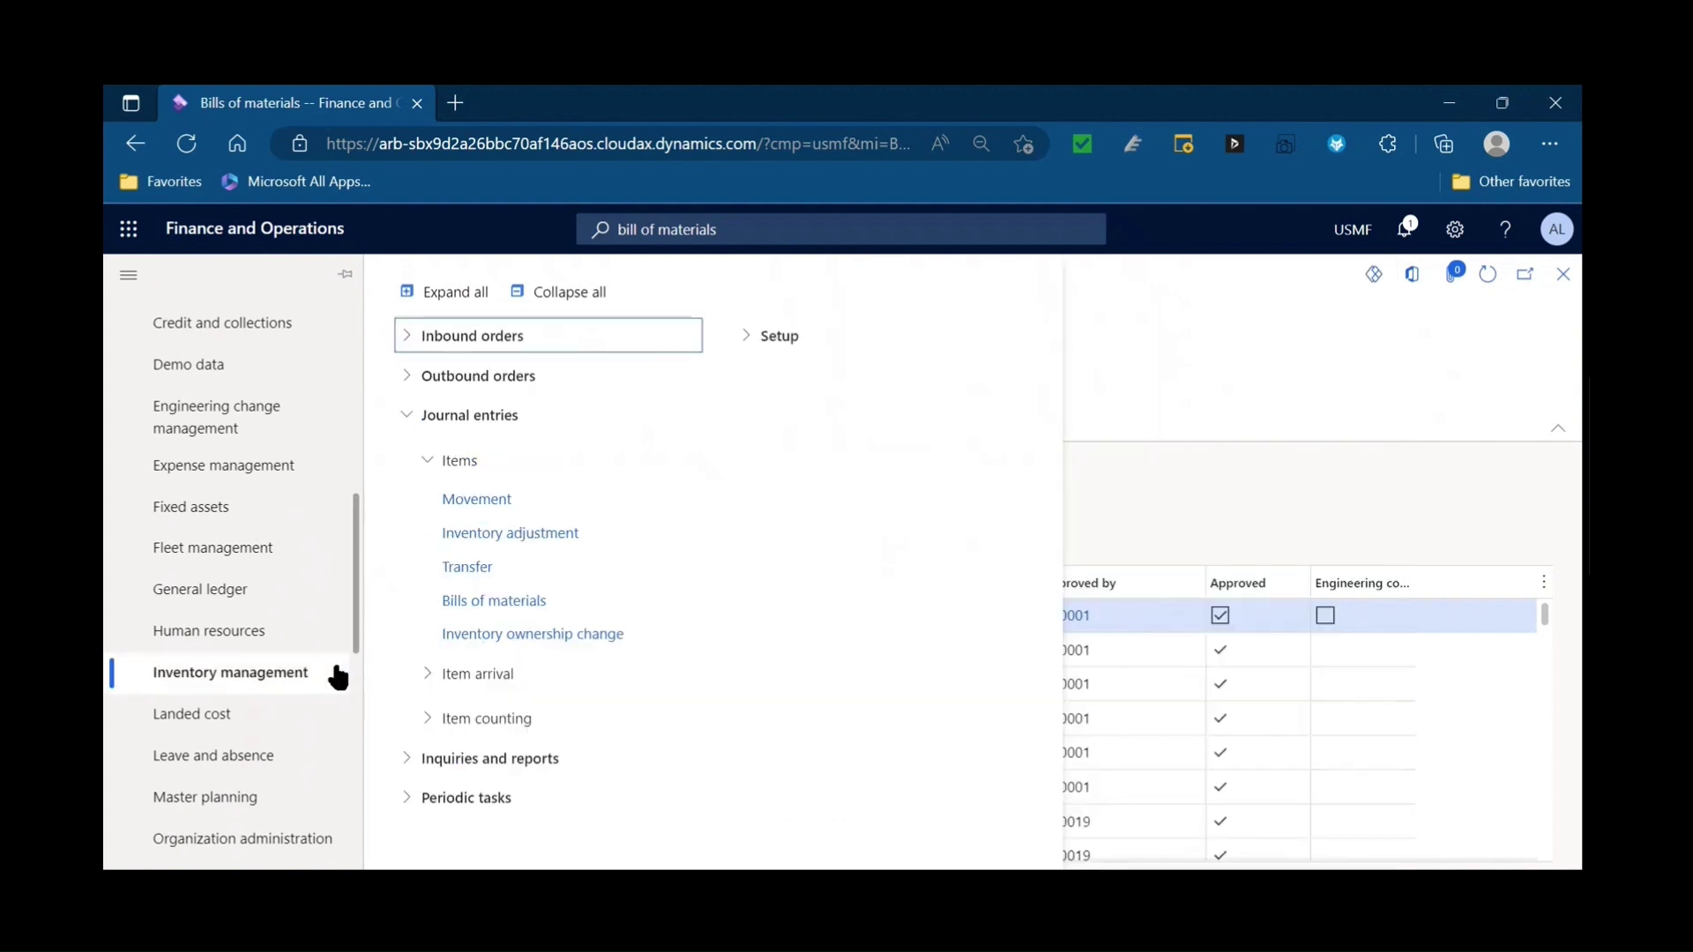
Step: Open Inventory management's Bills of materials journals list and start a new journal
click(425, 601)
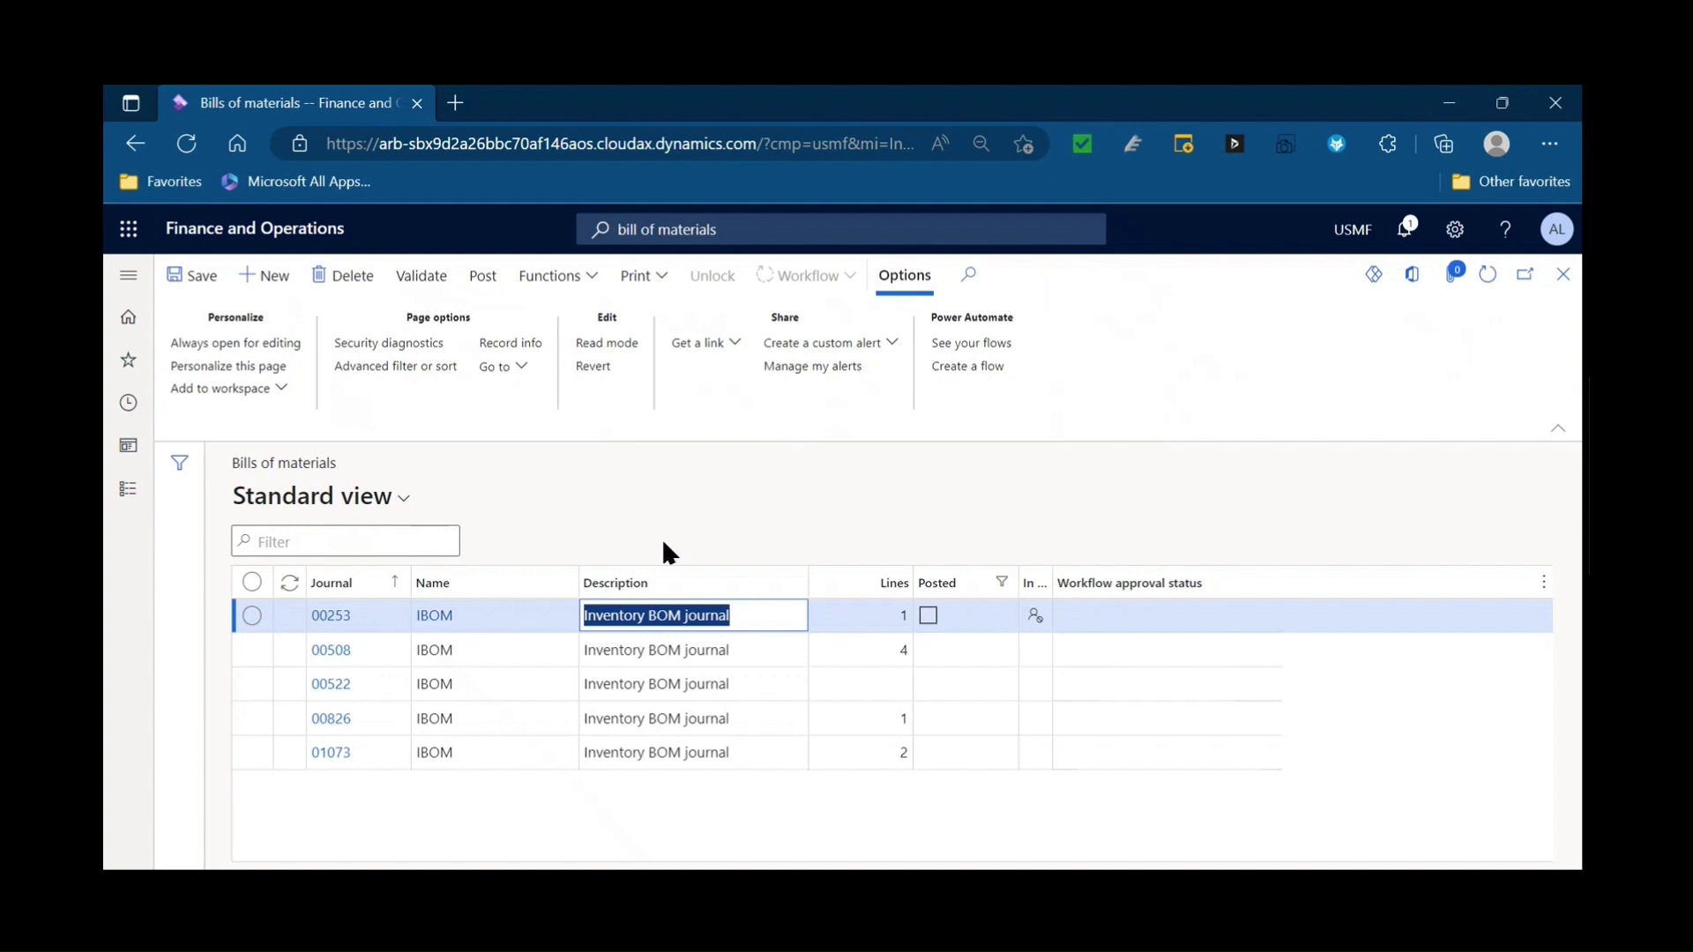
click(256, 282)
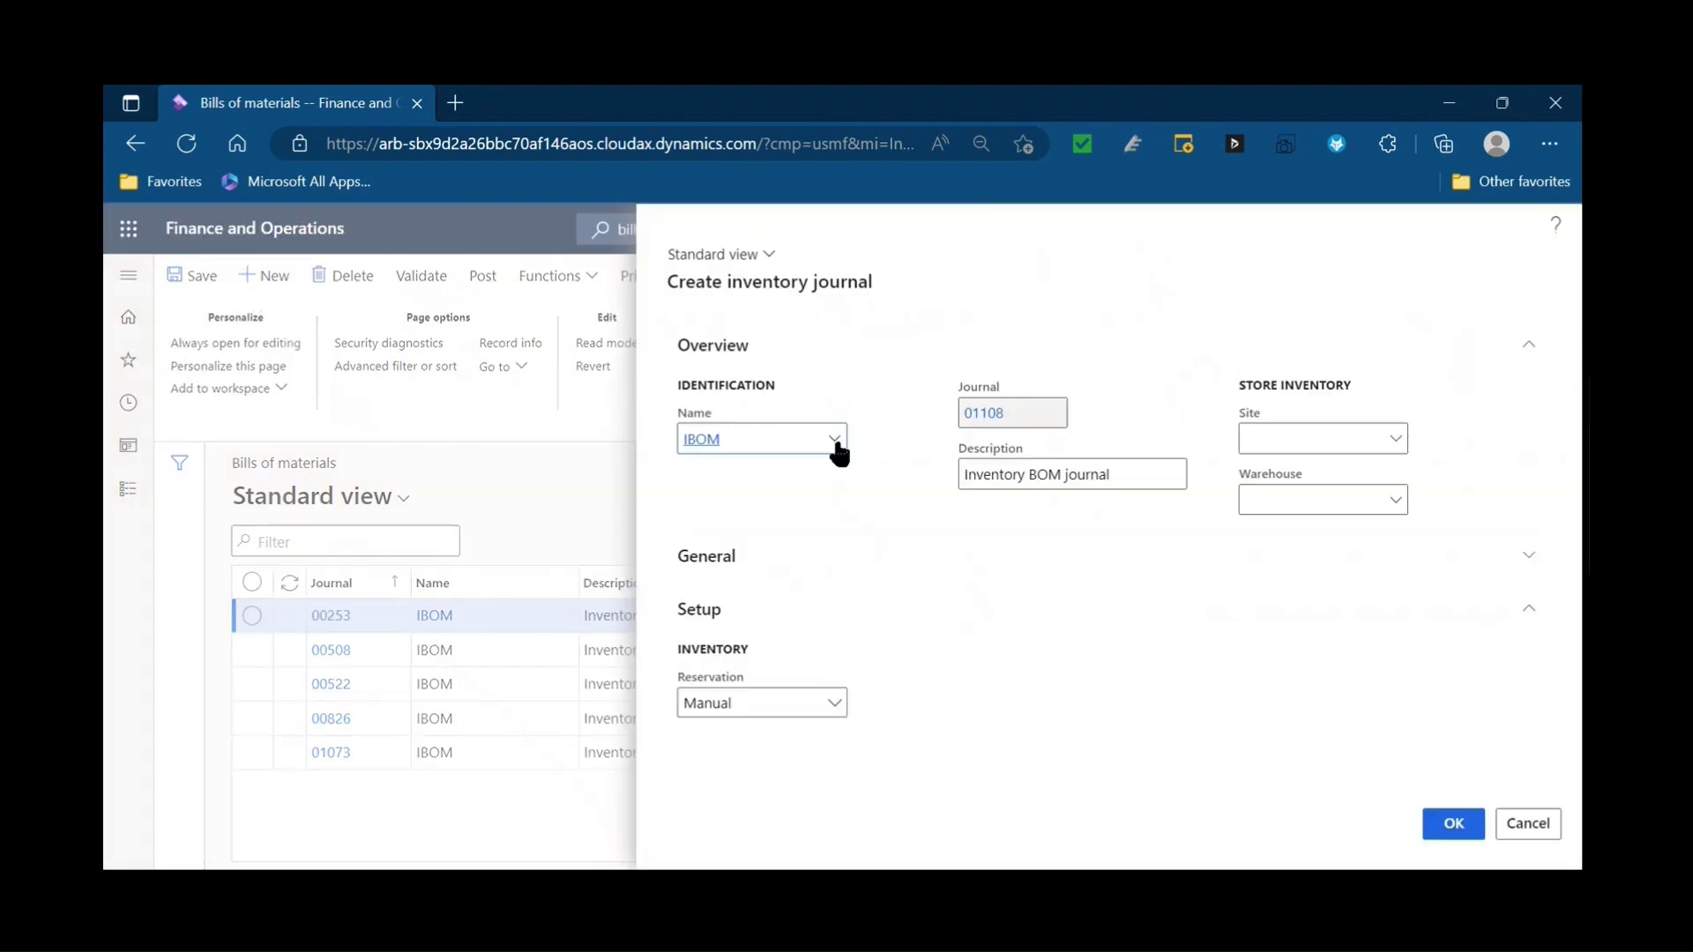
Step: Choose the IBOM journal name to create journal 01108
click(835, 445)
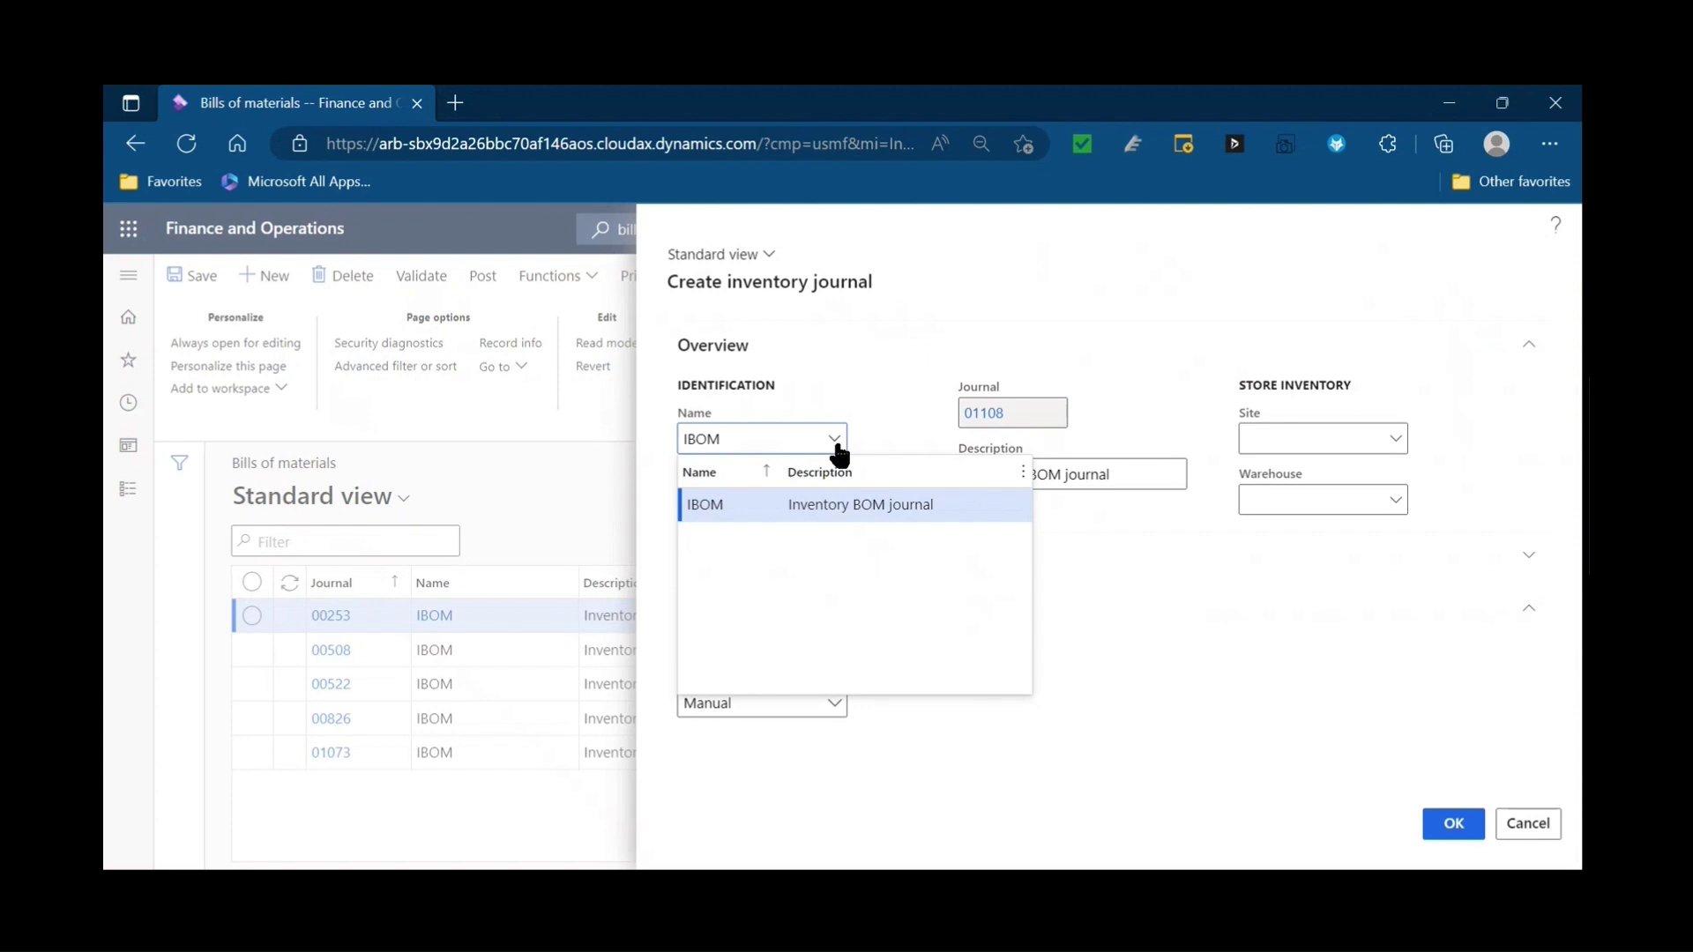
click(1101, 575)
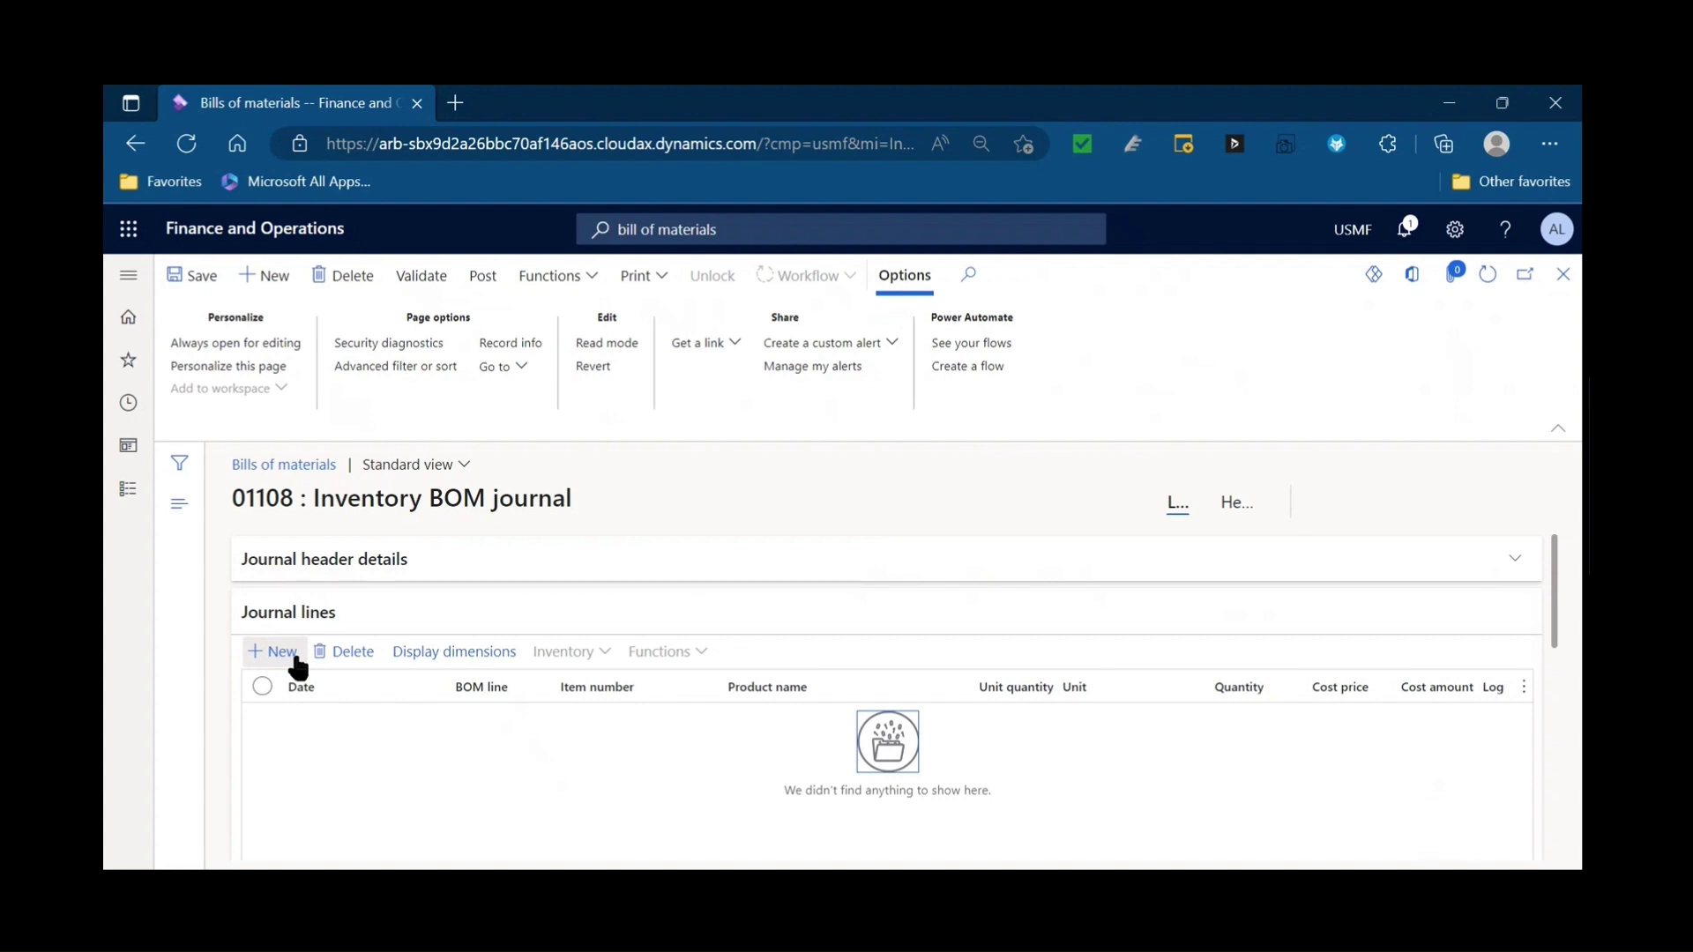
Step: Start Report as finished from the journal functions and add a new line
click(565, 276)
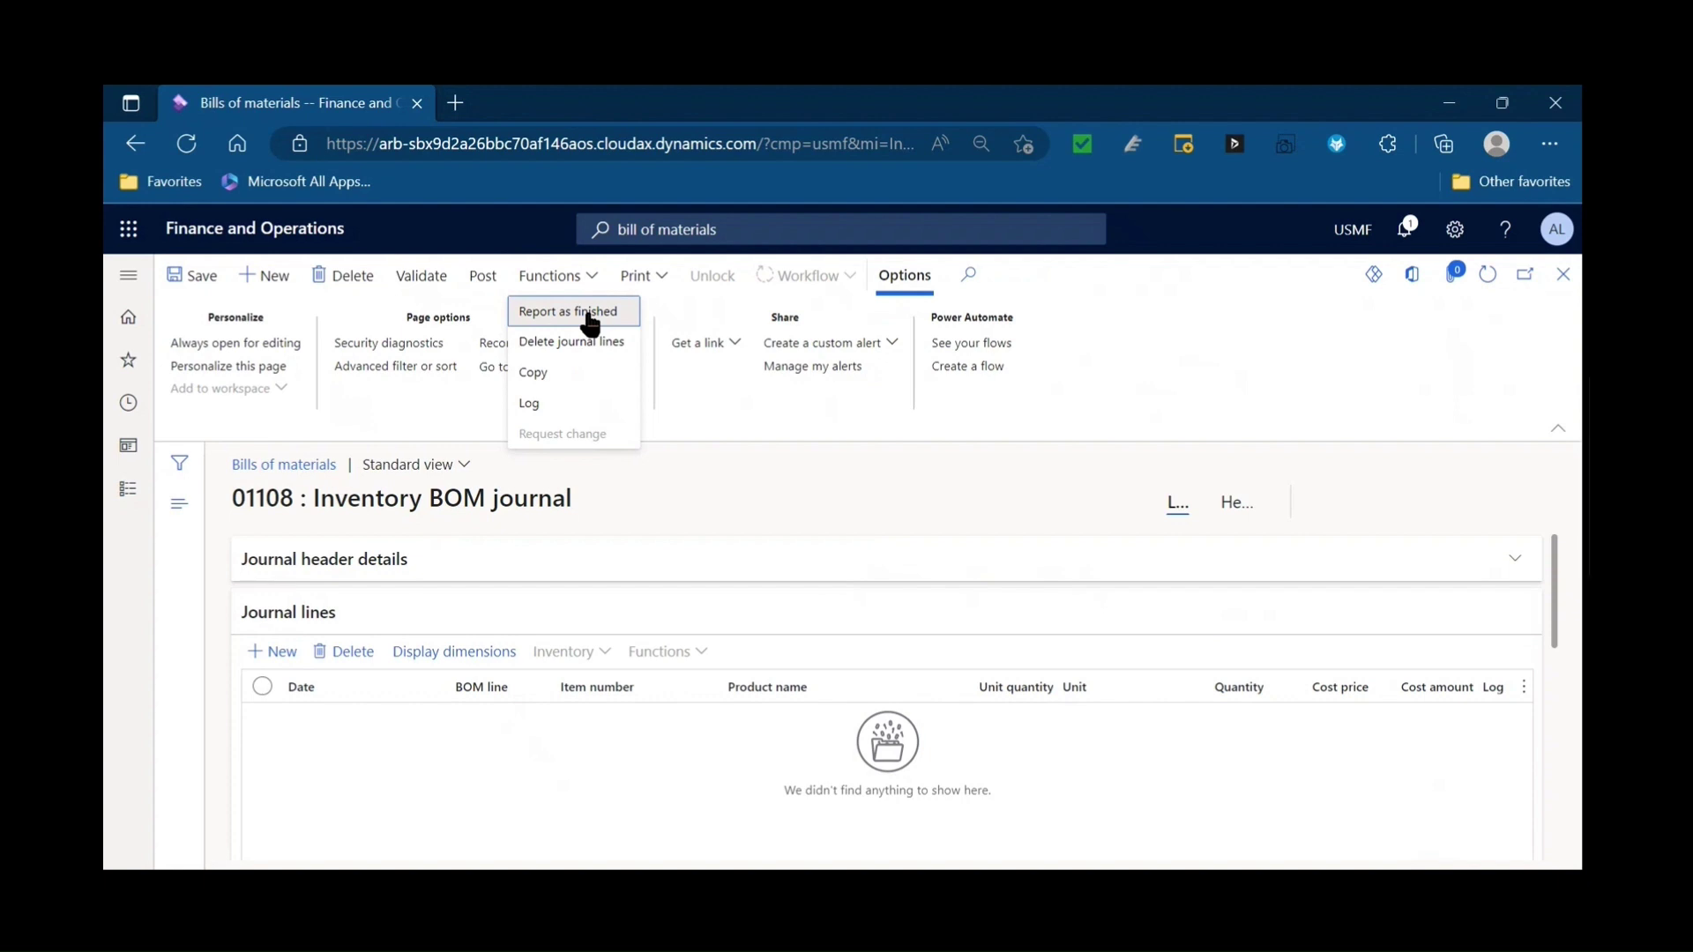
click(586, 311)
click(321, 387)
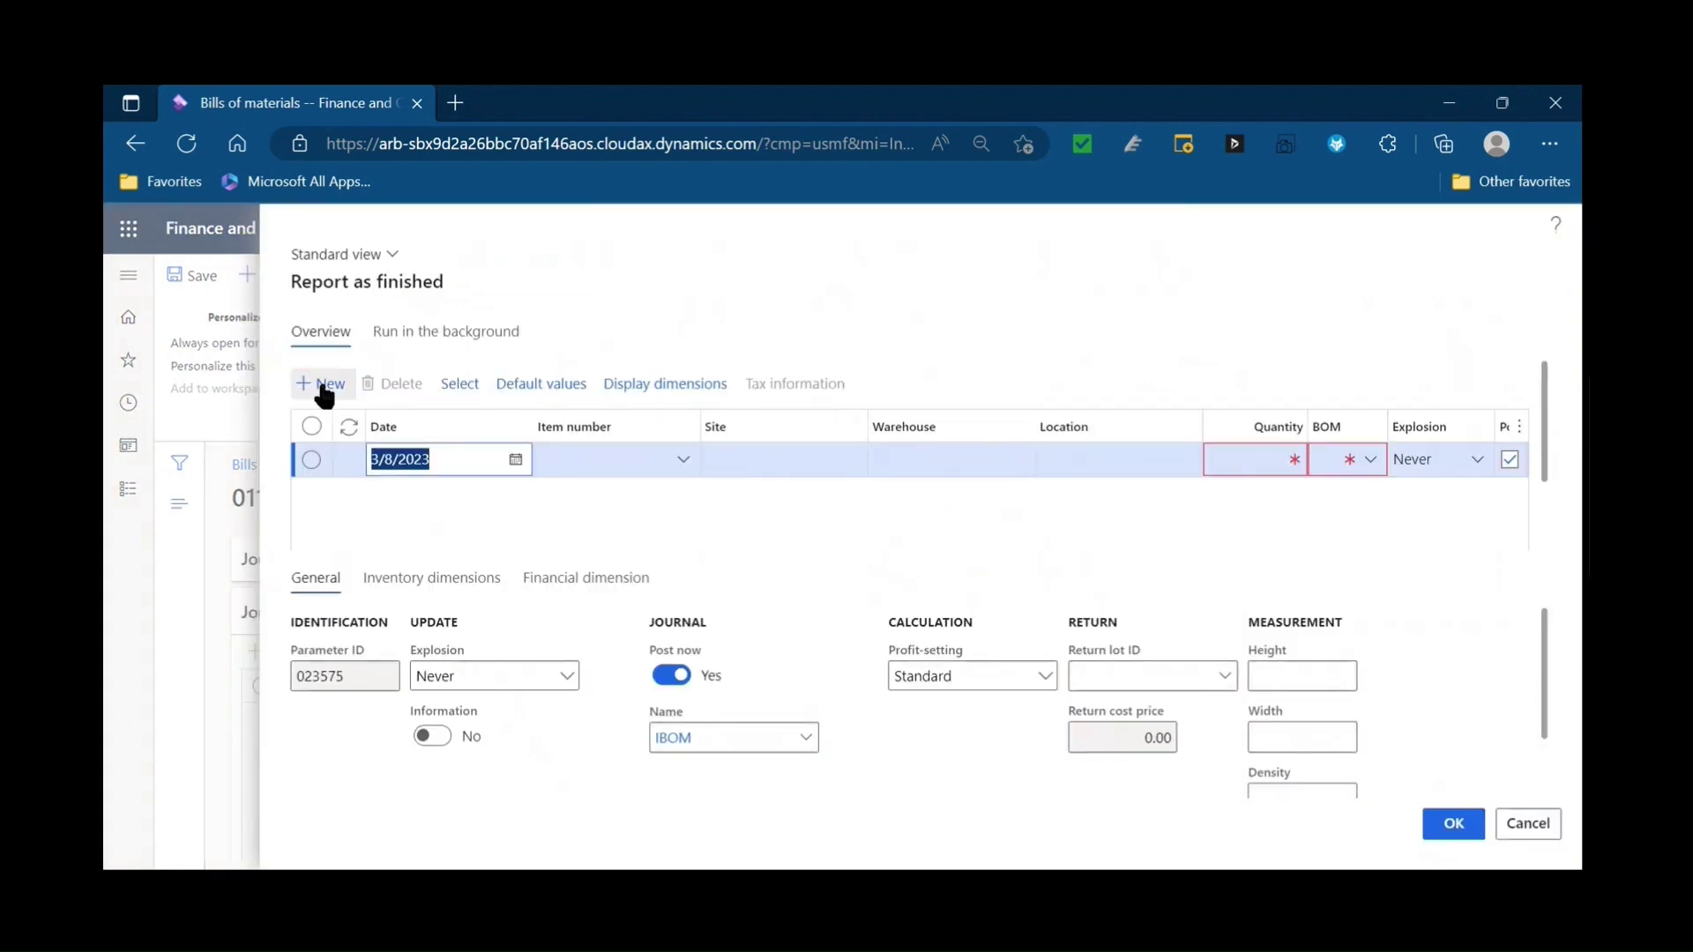
Step: Set the line's item number to D0001 and dismiss the item model group warning
key(Tab)
text(d001)
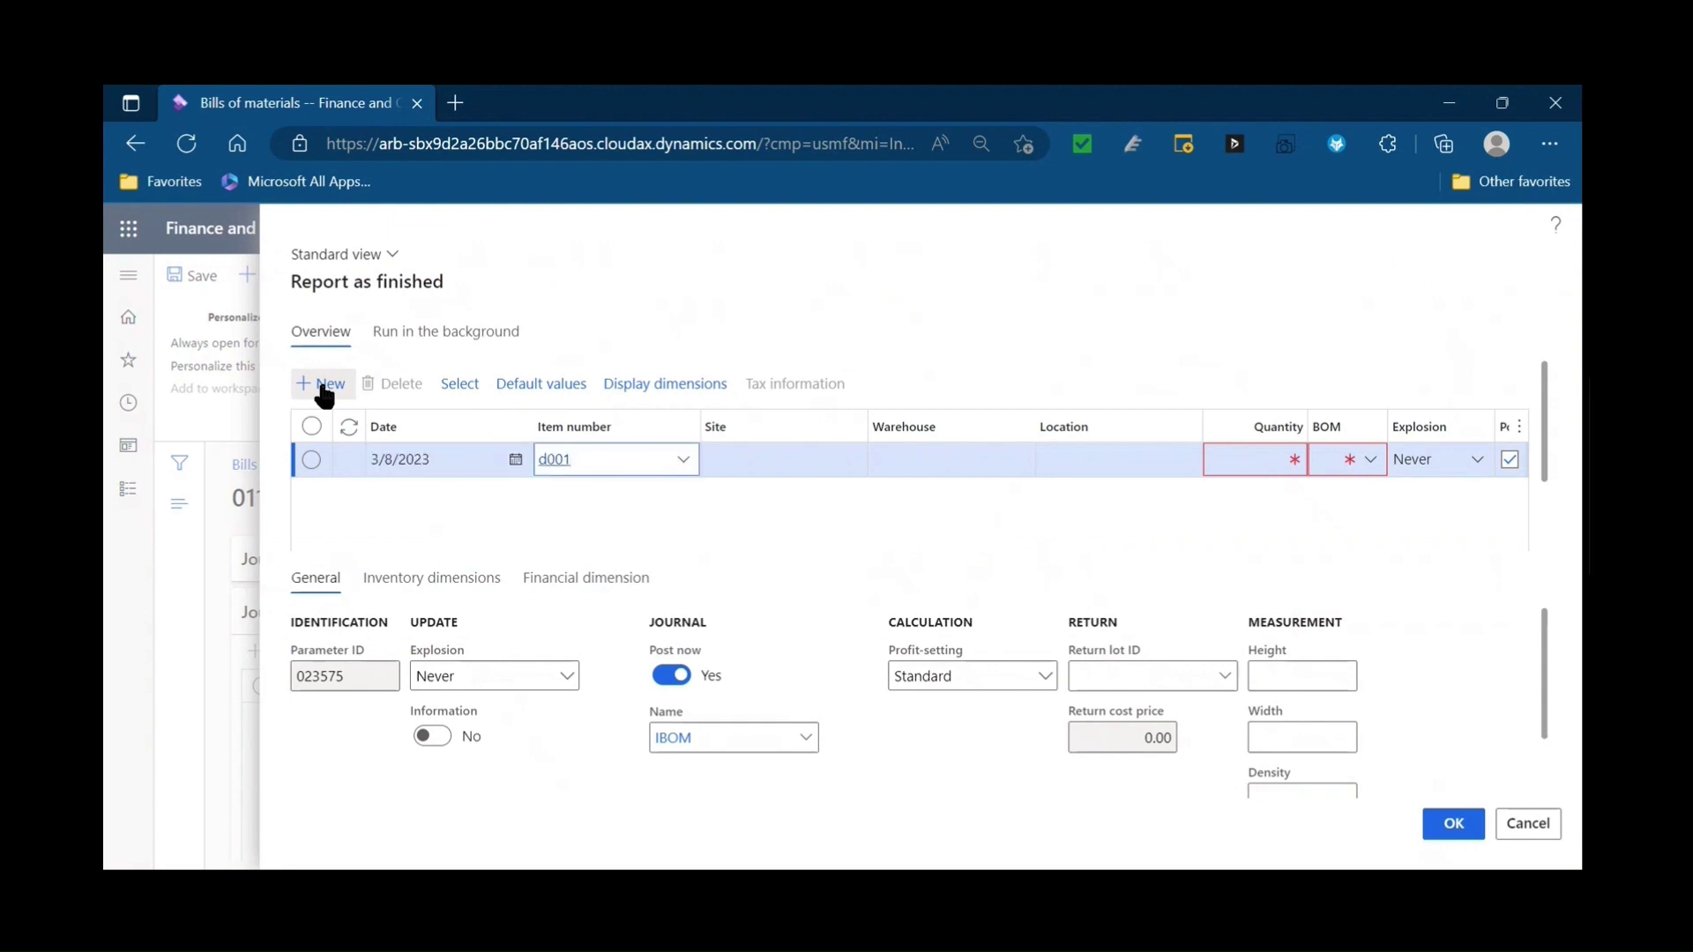
key(Tab)
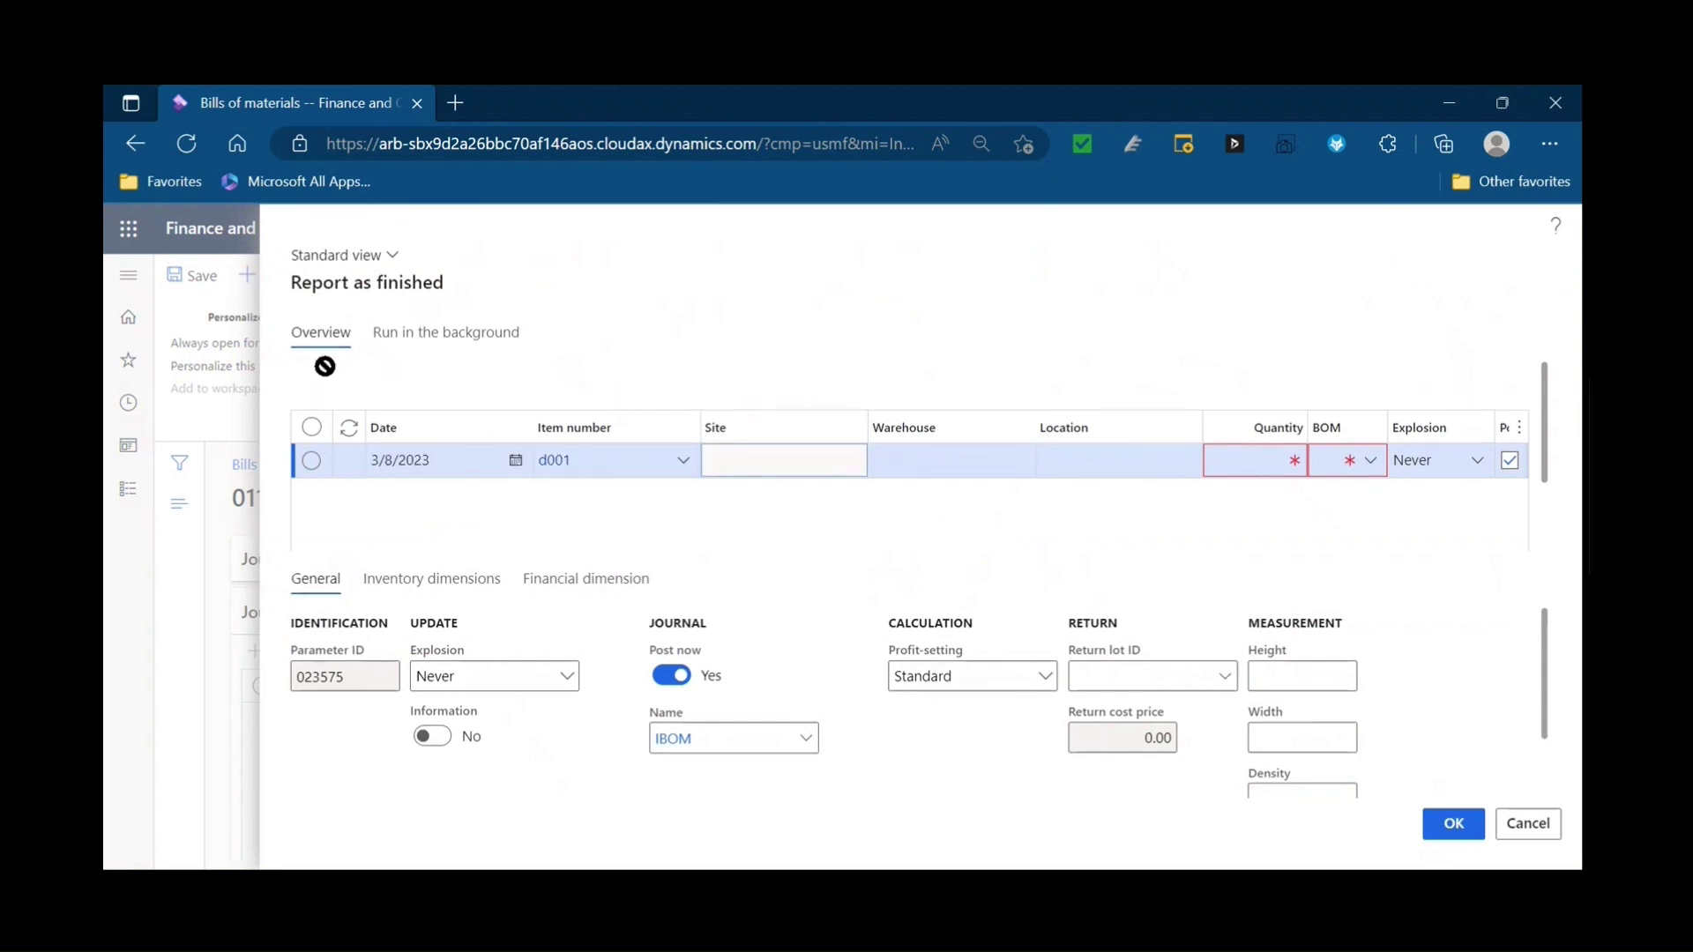
drag(571, 493, 555, 493)
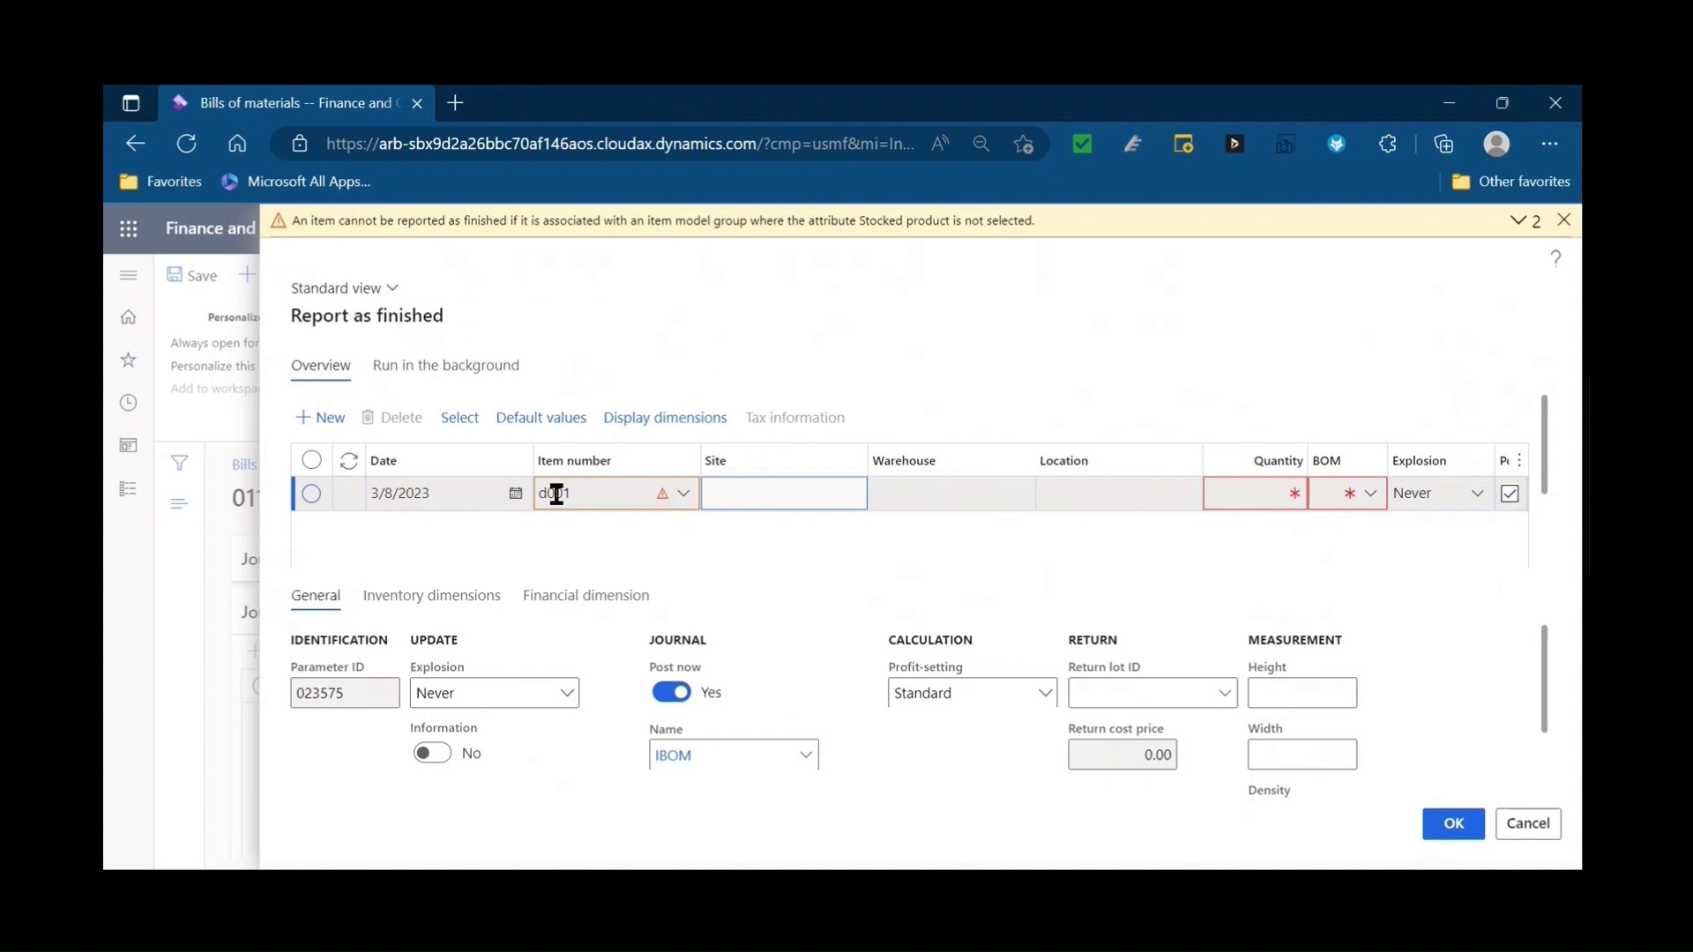
text(01)
key(Tab)
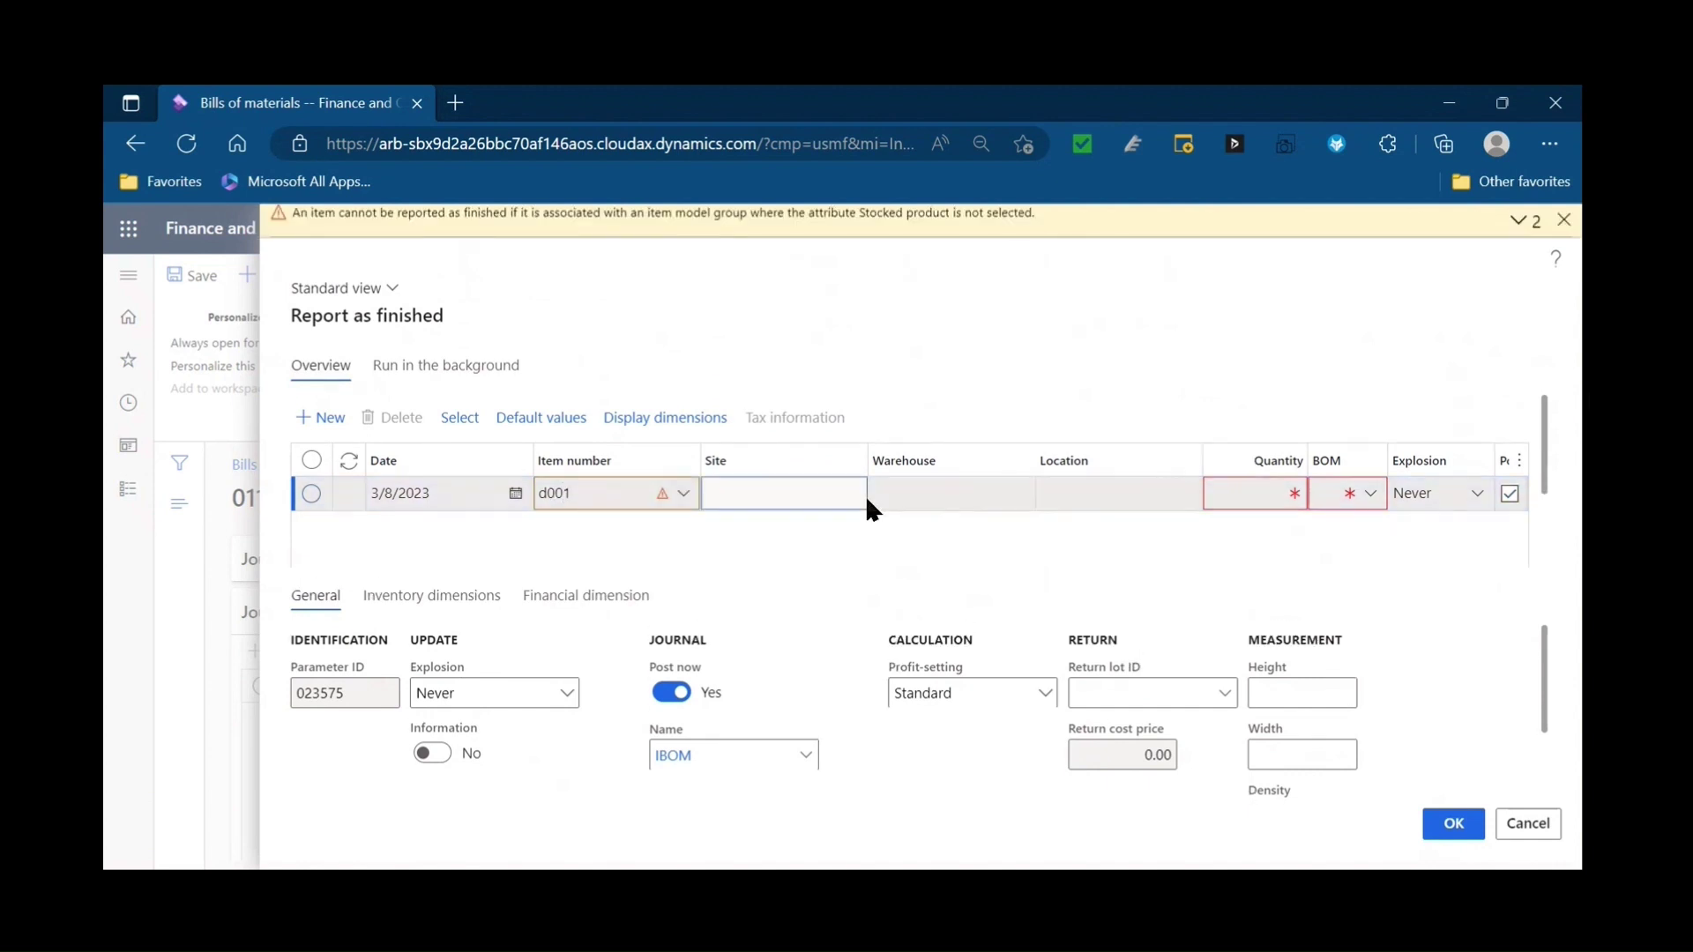
click(635, 493)
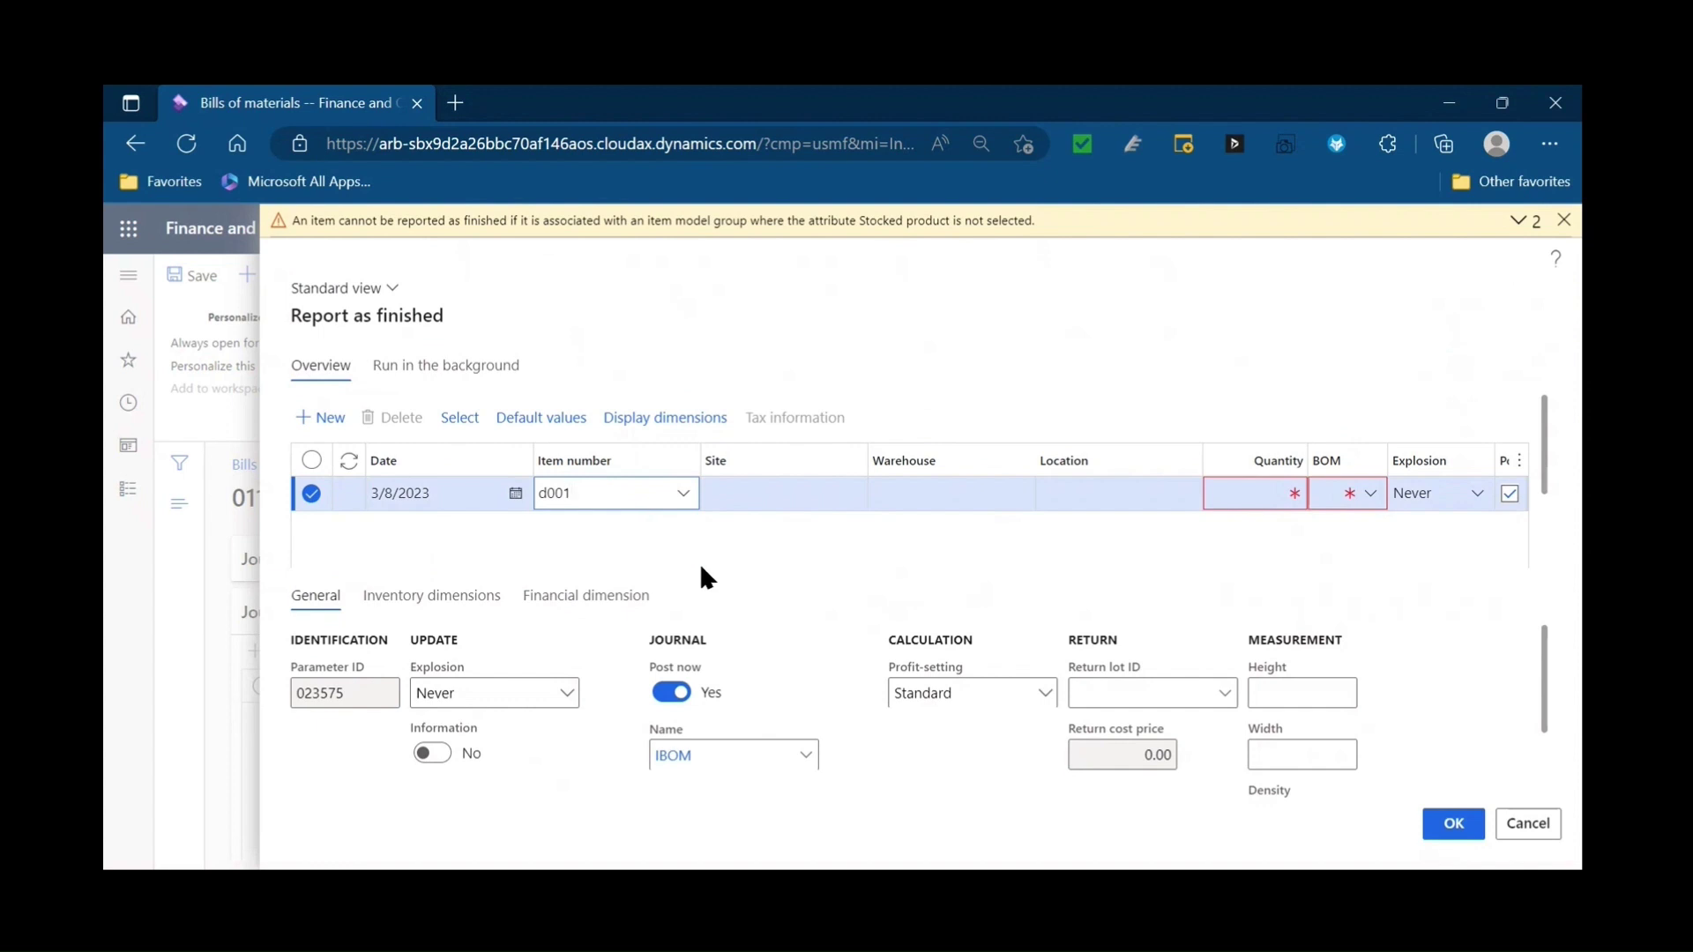
key(BackSpace)
key(BackSpace)
key(BackSpace)
key(BackSpace)
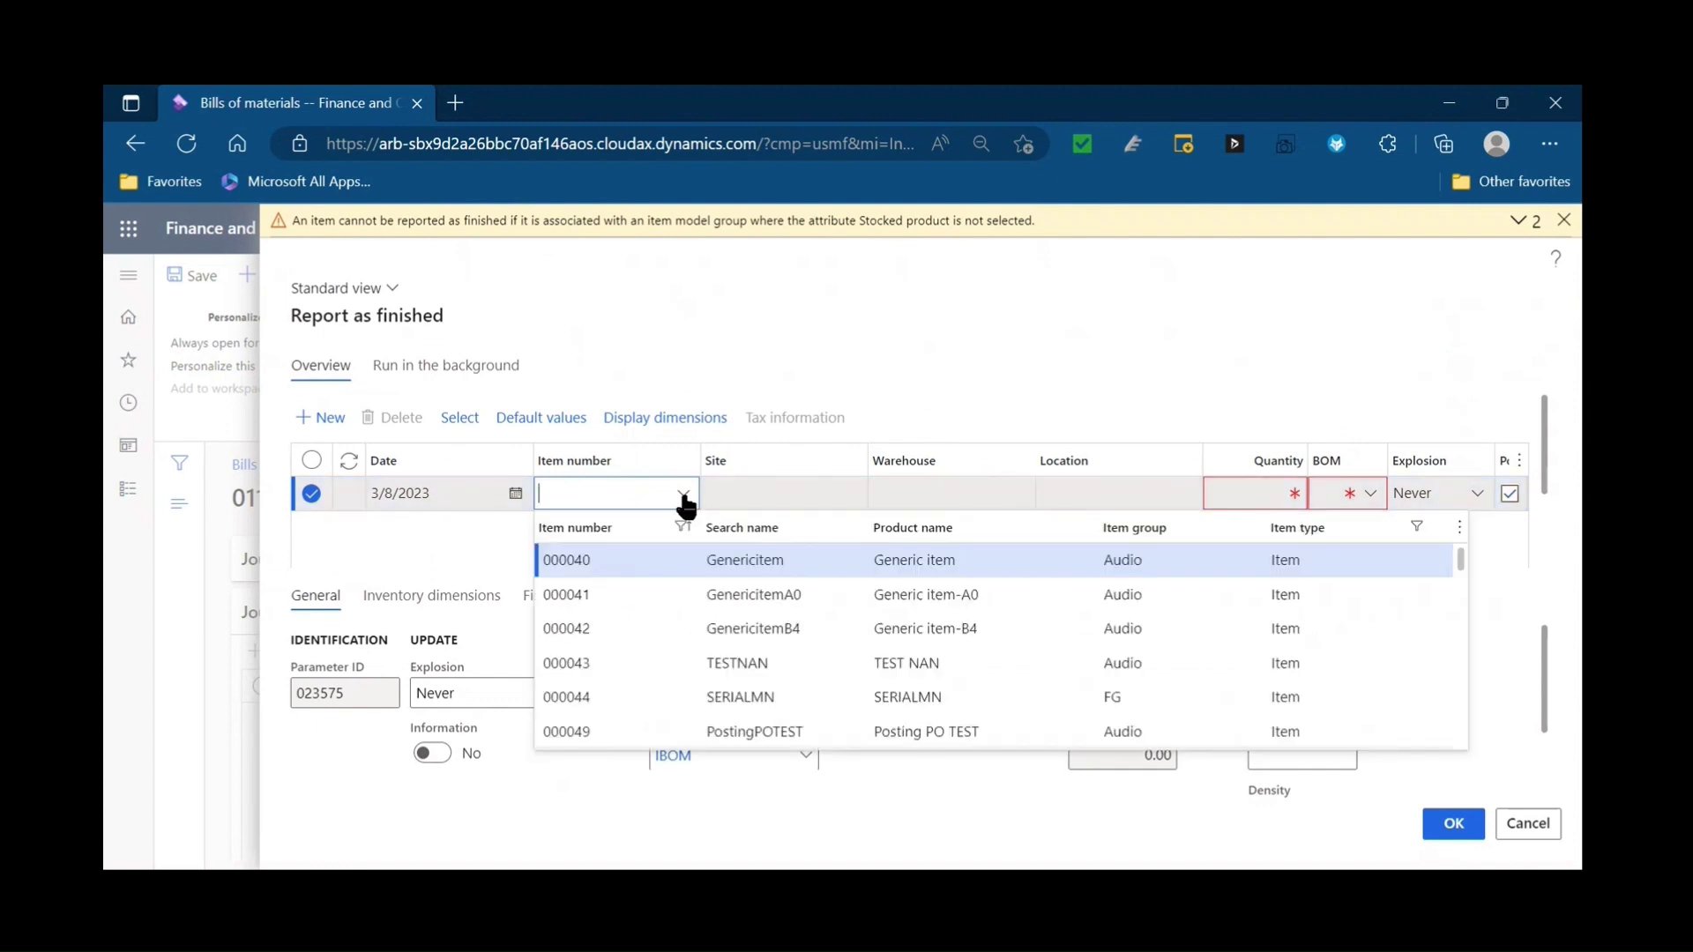
text(d)
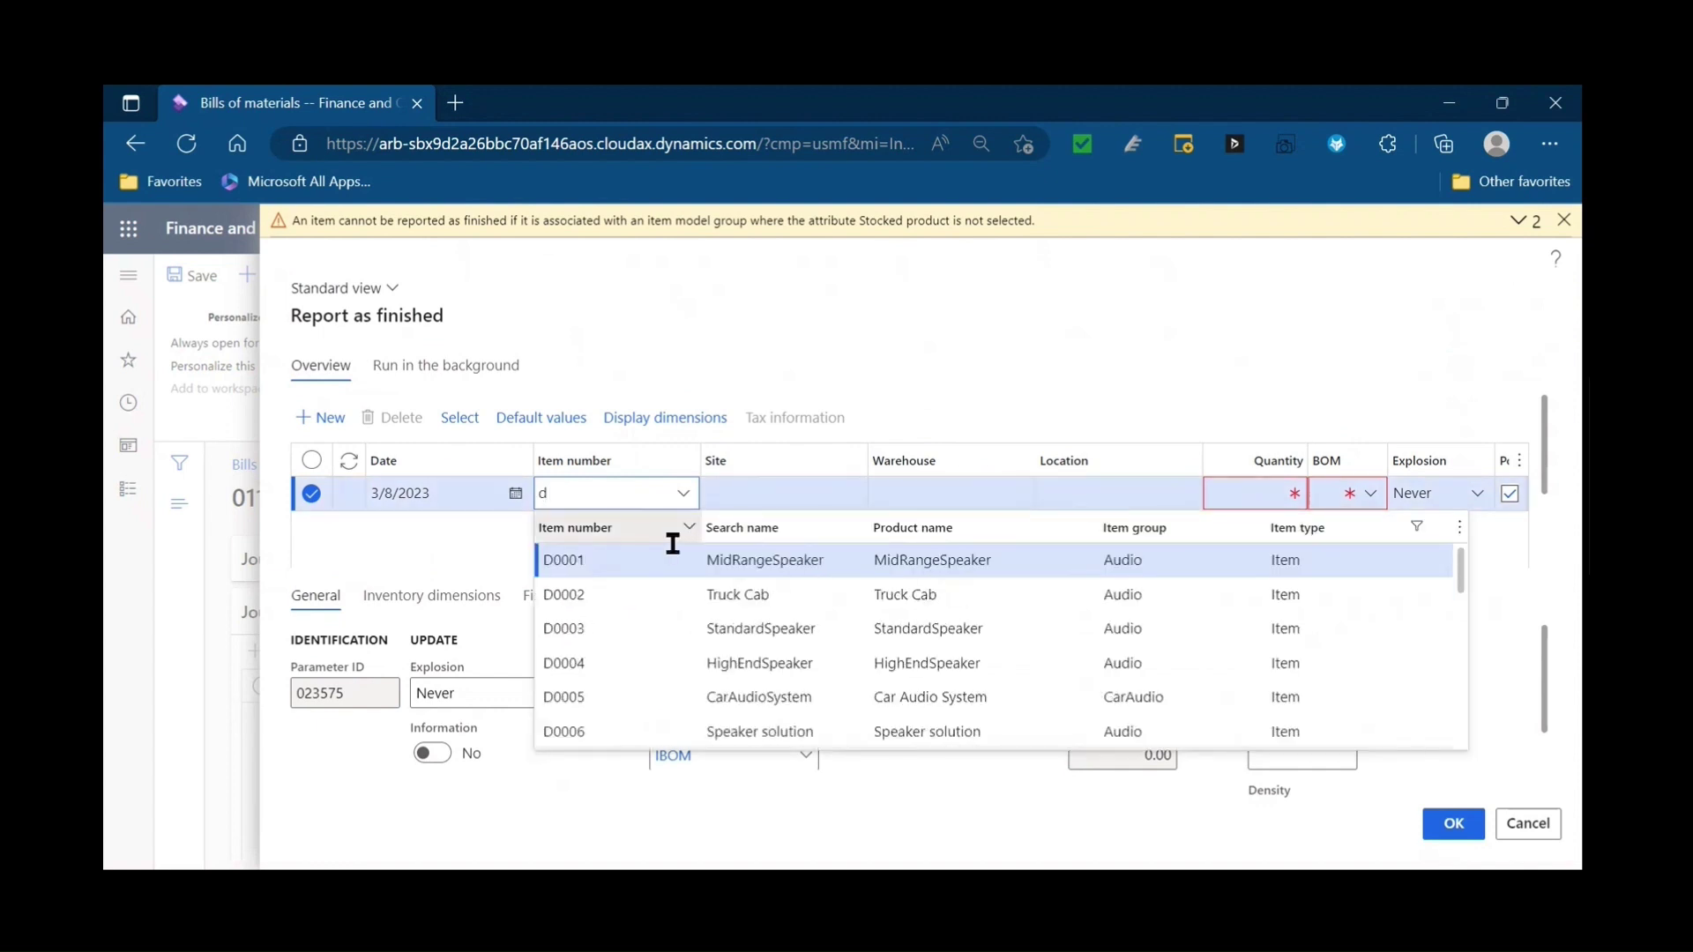
click(661, 559)
key(Tab)
key(Tab)
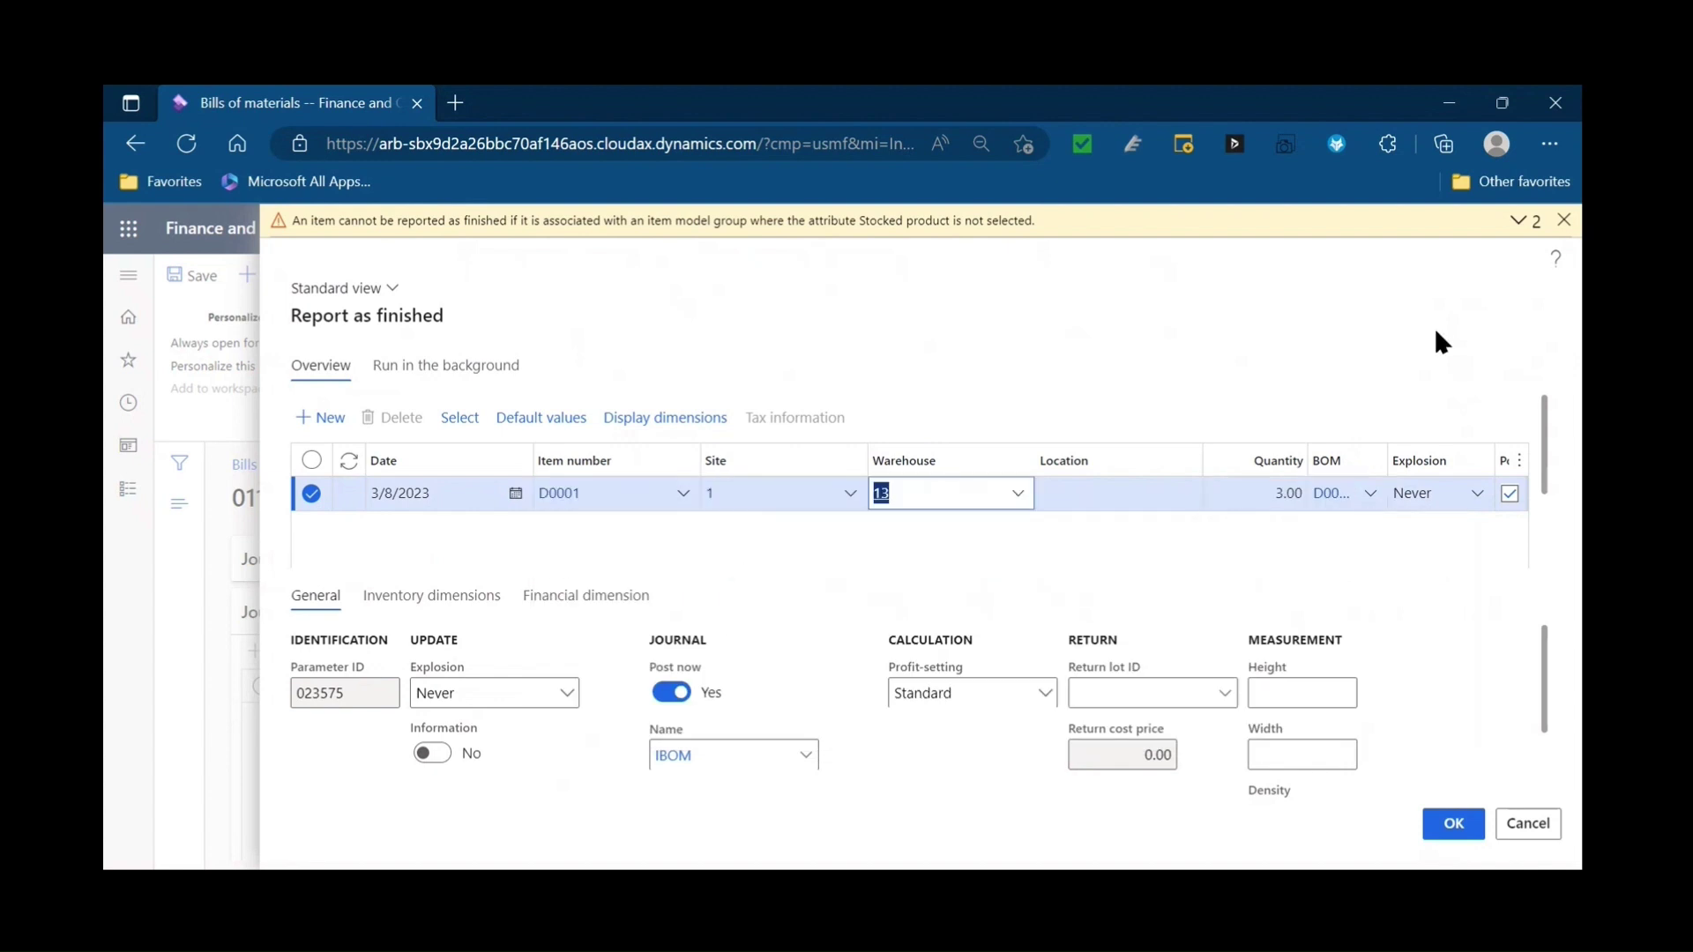
click(1564, 220)
Step: Set quantity 3.00 and select the D0001BOM bill of materials
click(1272, 458)
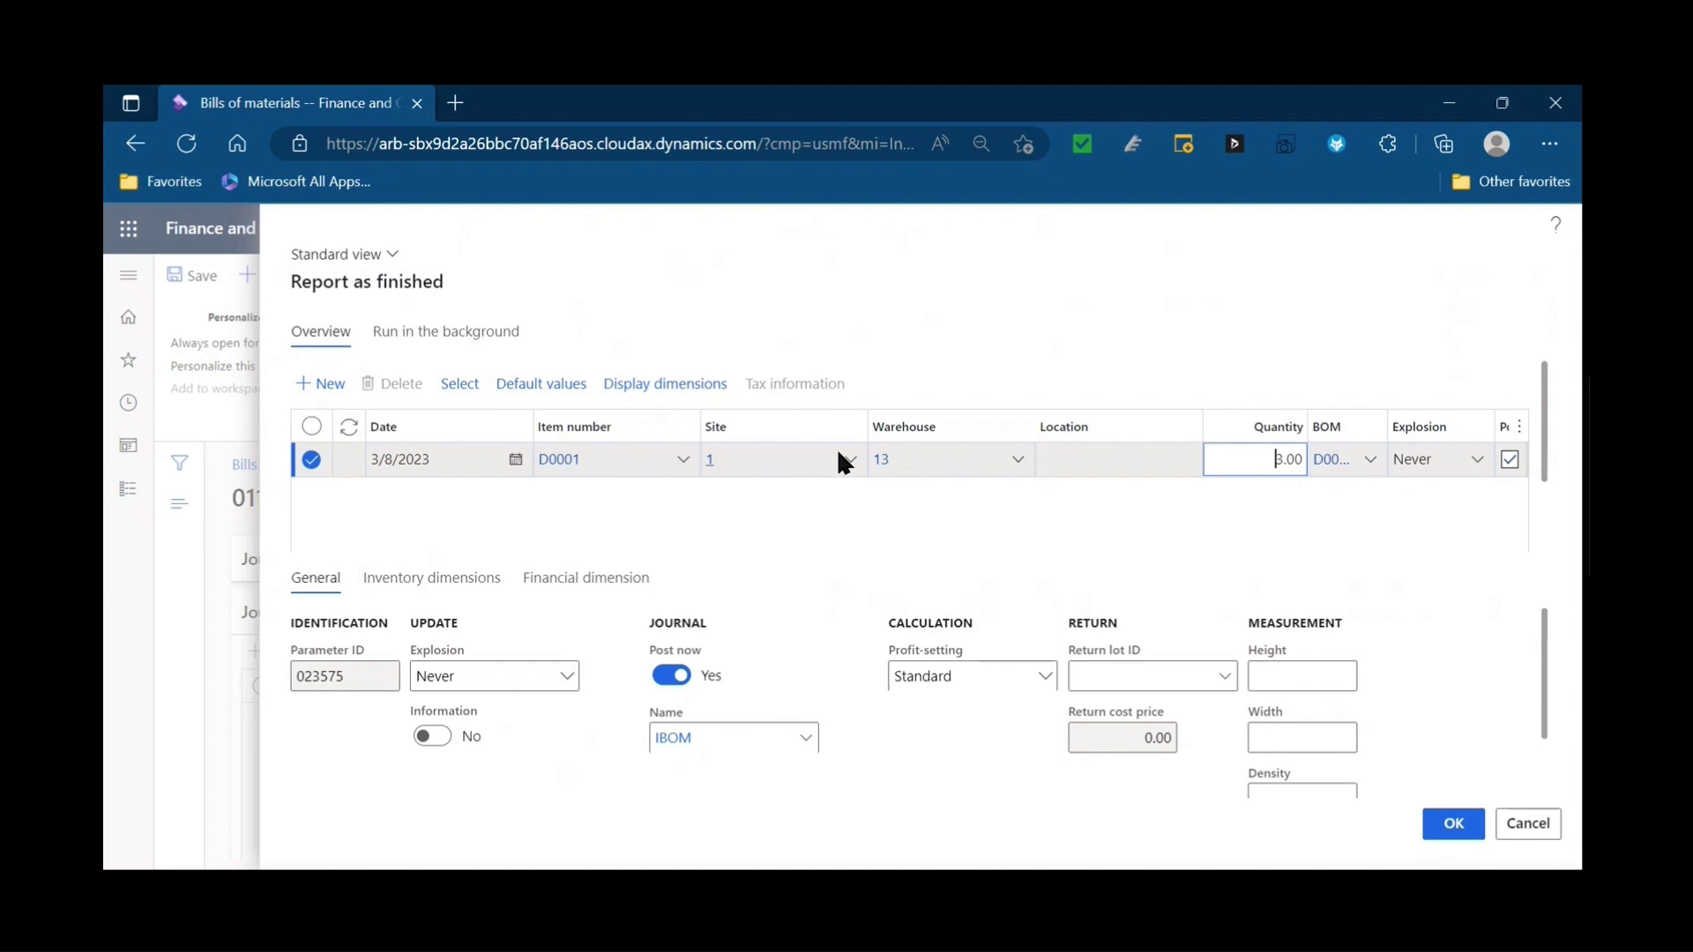
mouse_move(838, 452)
mouse_move(845, 482)
click(1309, 458)
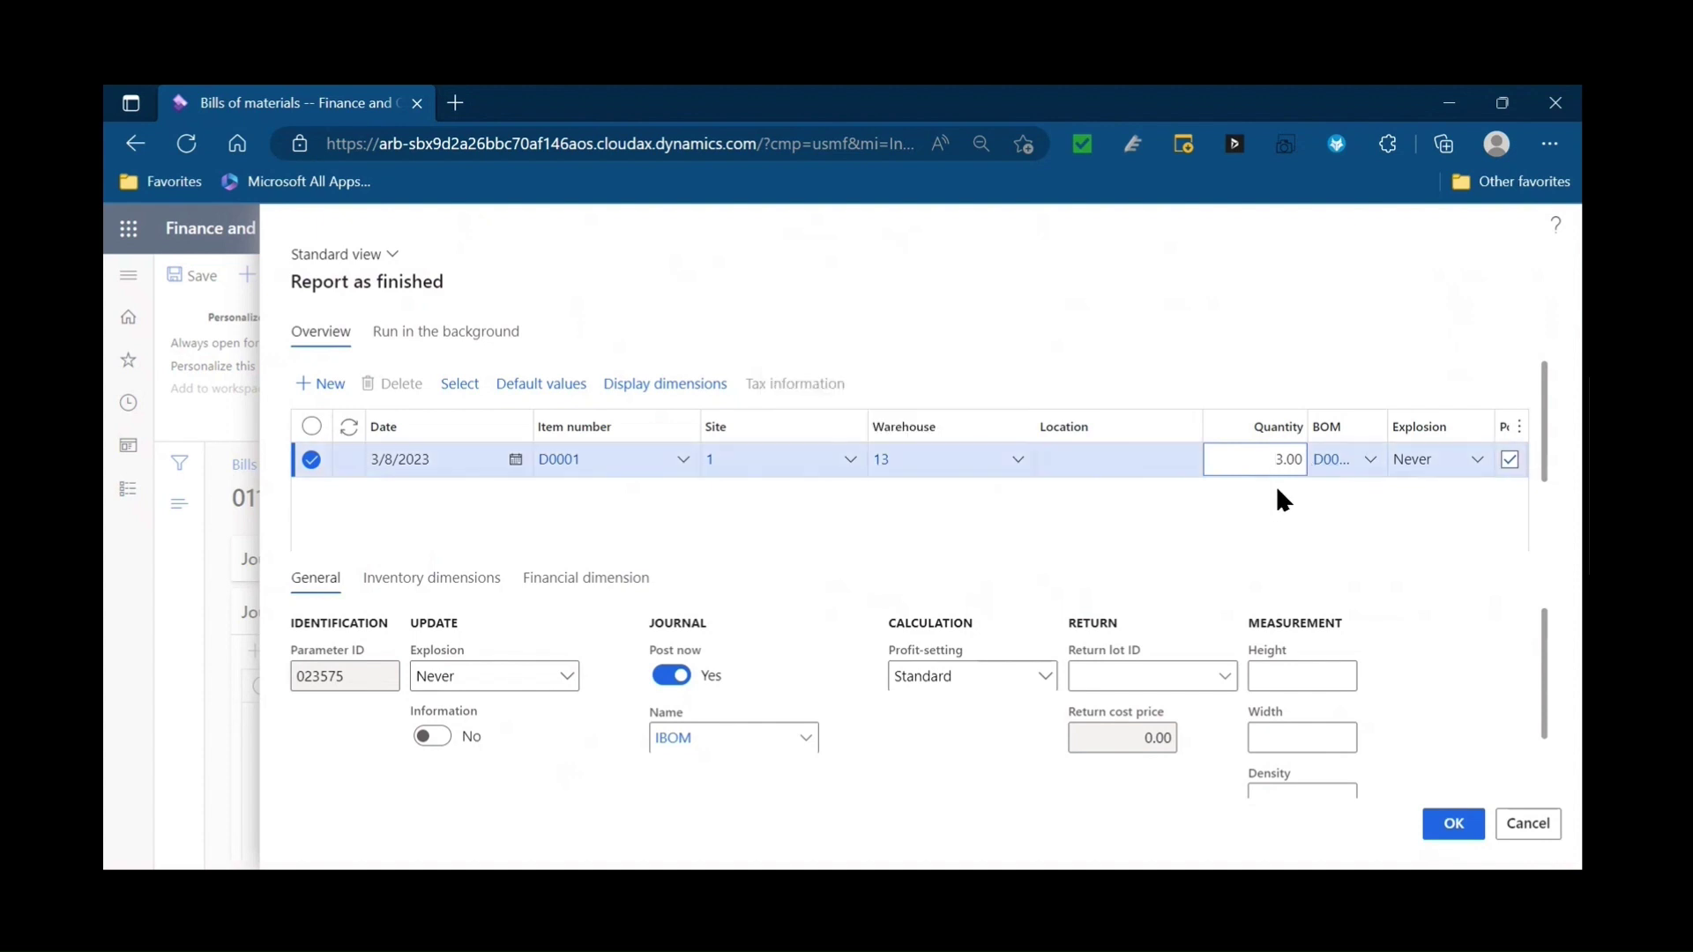
click(1378, 473)
click(1374, 467)
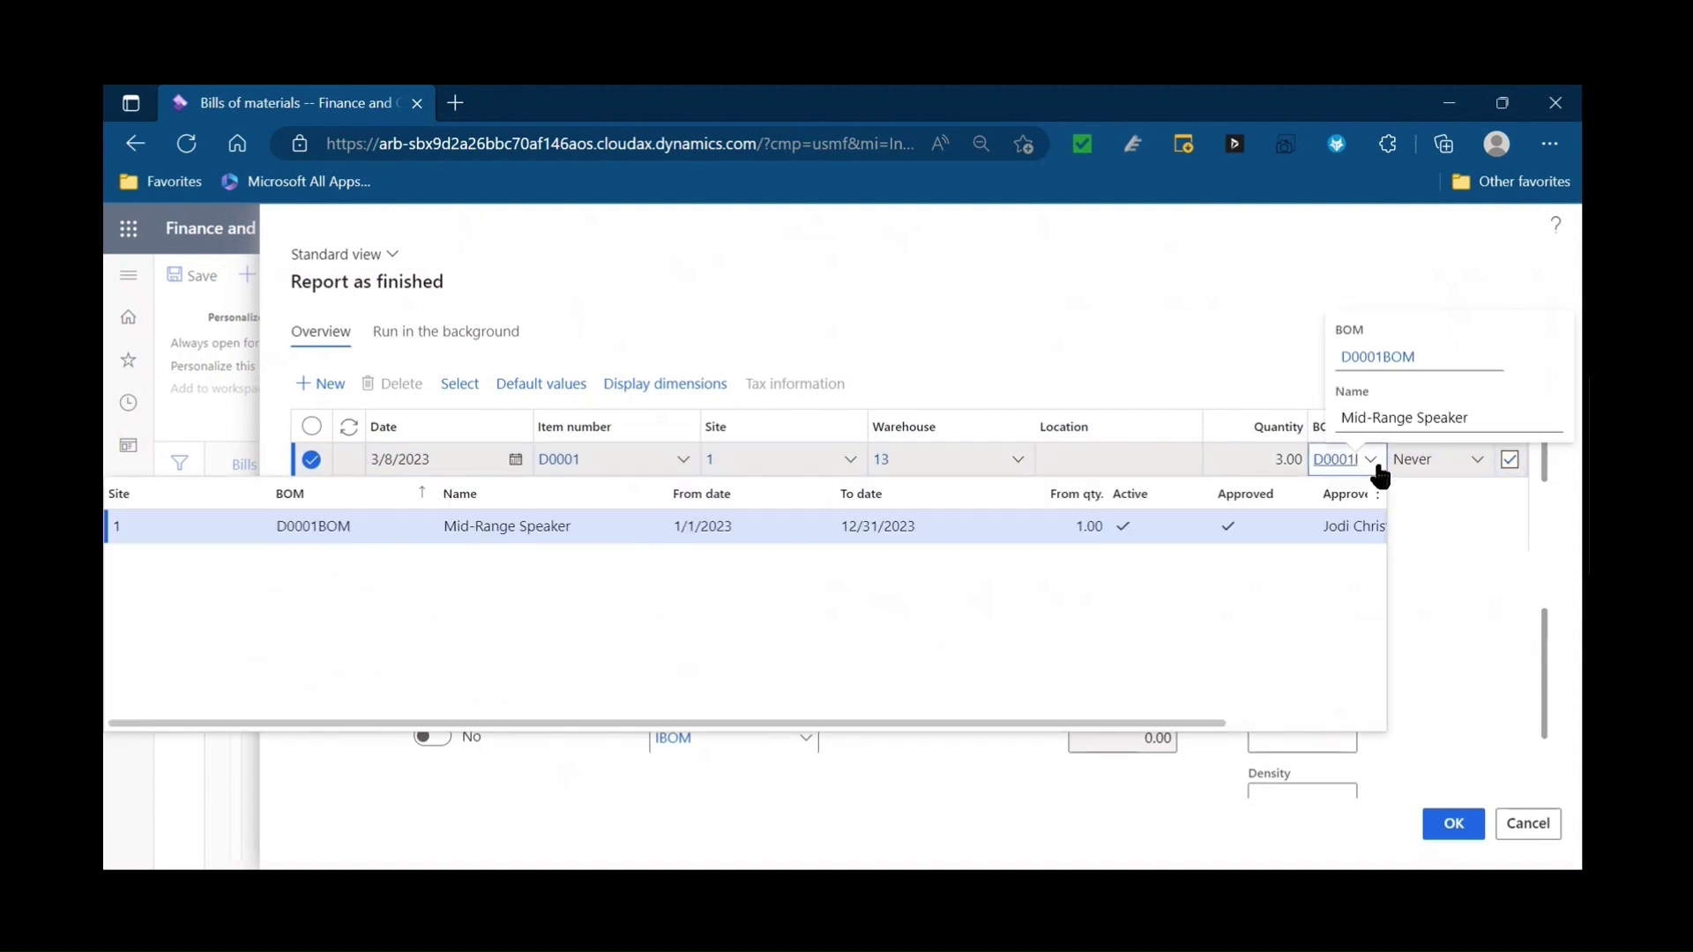
click(1248, 525)
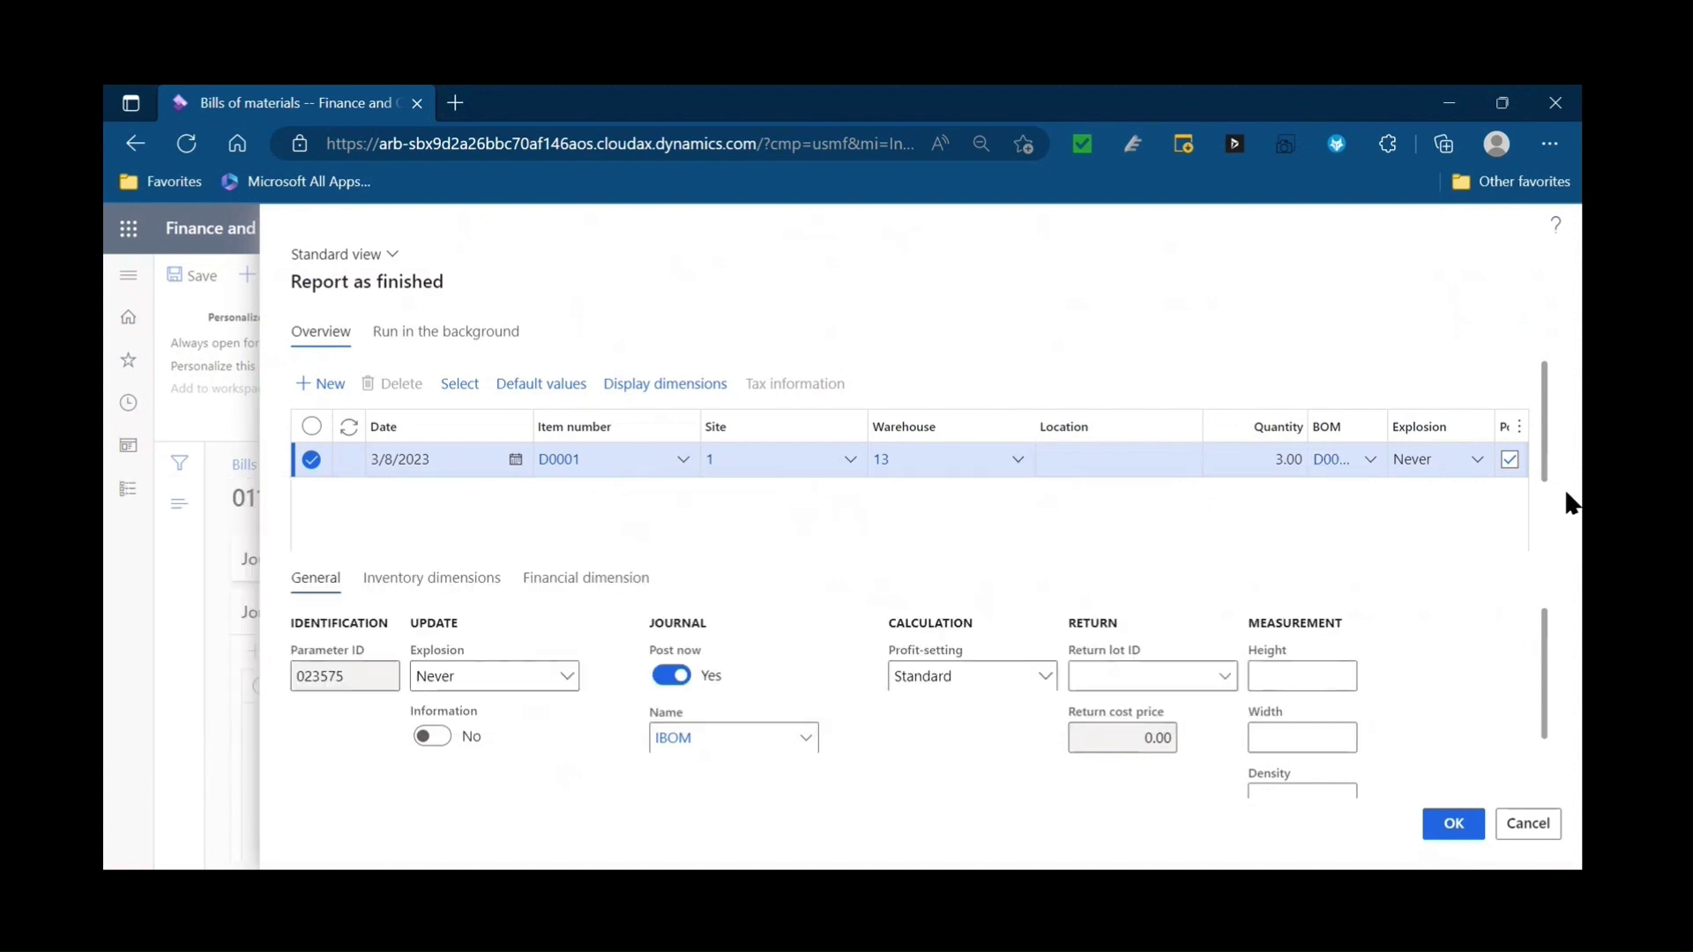
Step: Turn off Post now for the line and confirm the report as finished
scroll(1549, 468, down, 1)
scroll(1557, 457, up, 1)
drag(1496, 426, 1457, 427)
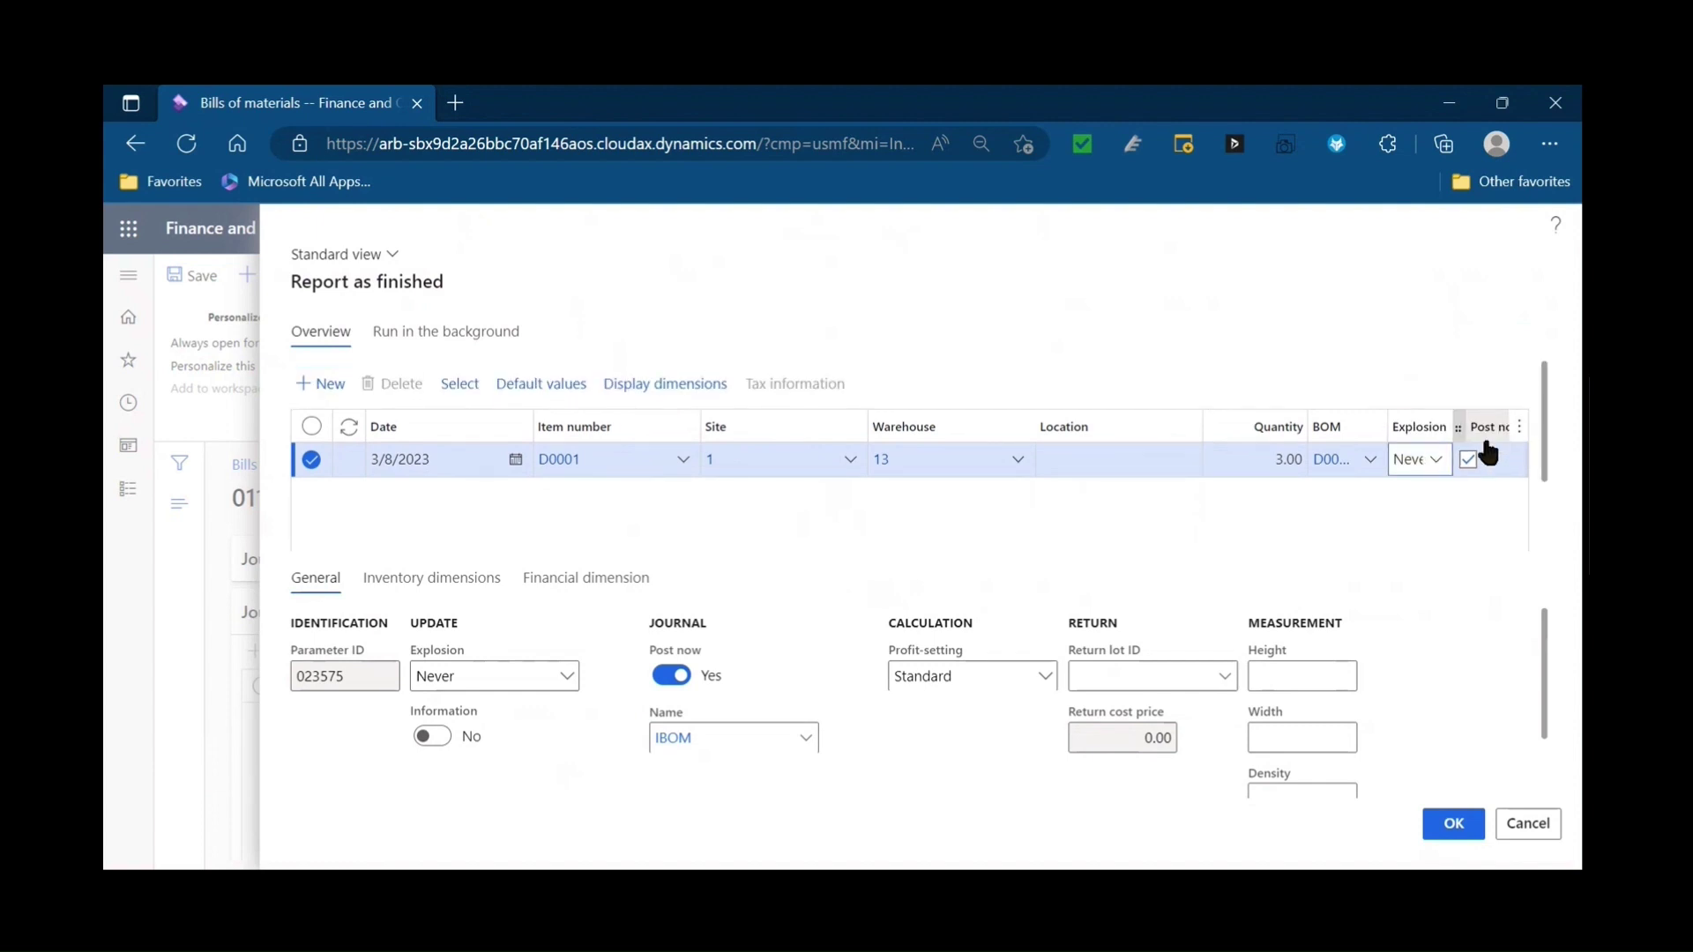
click(1471, 466)
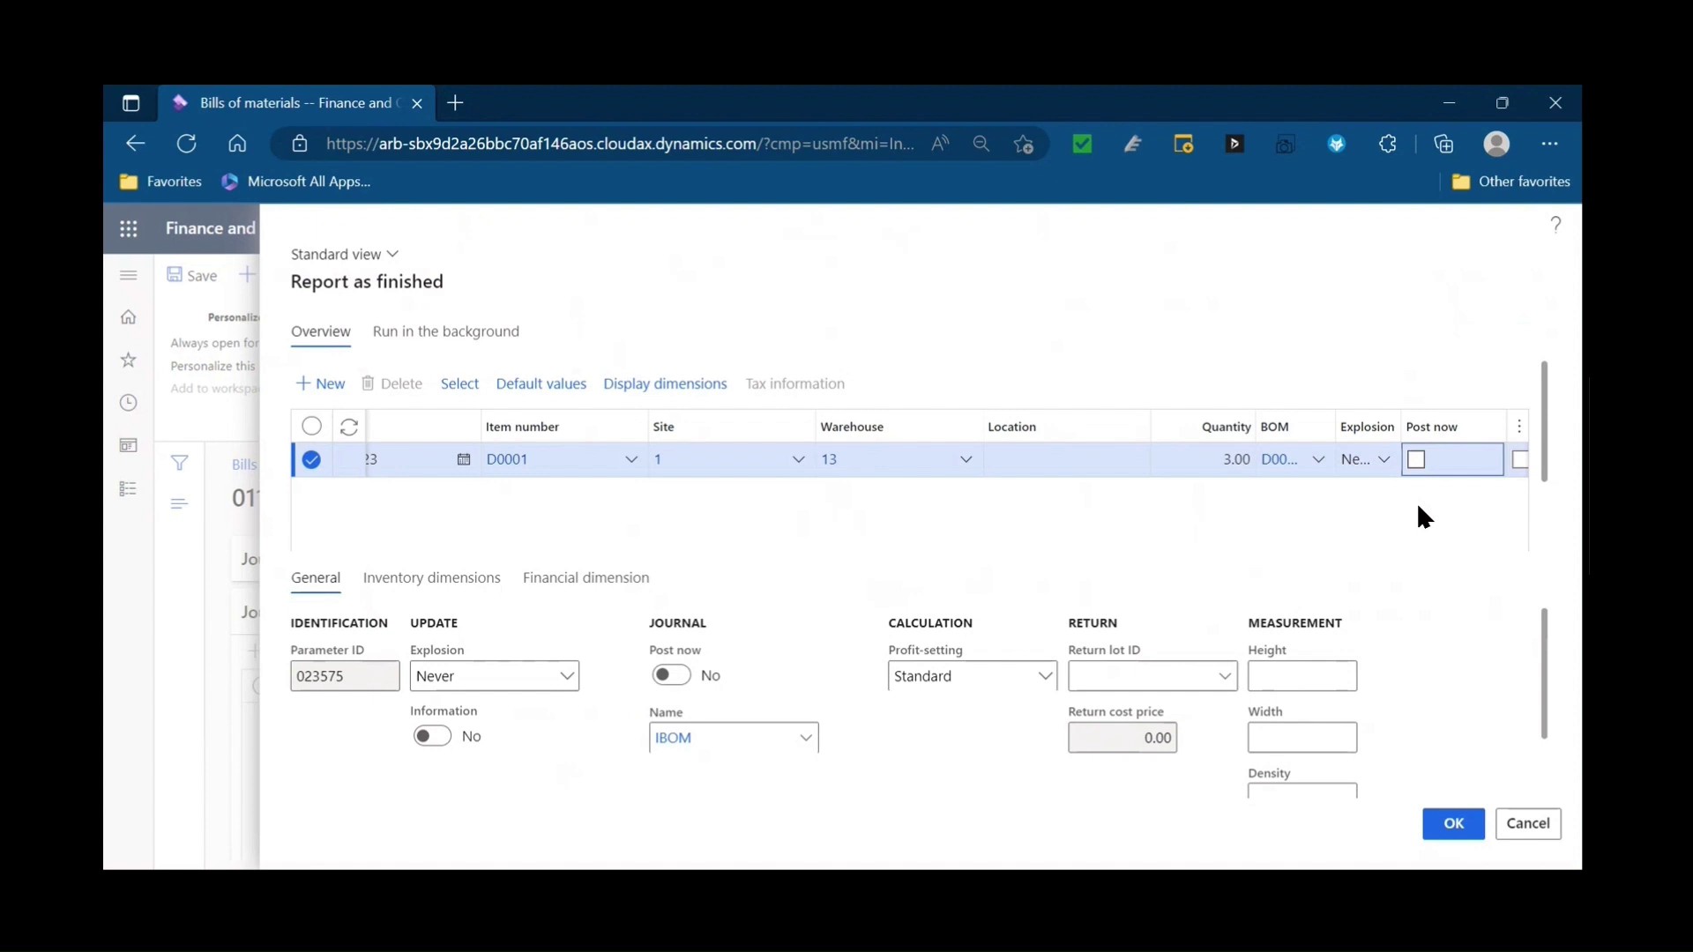
click(1447, 822)
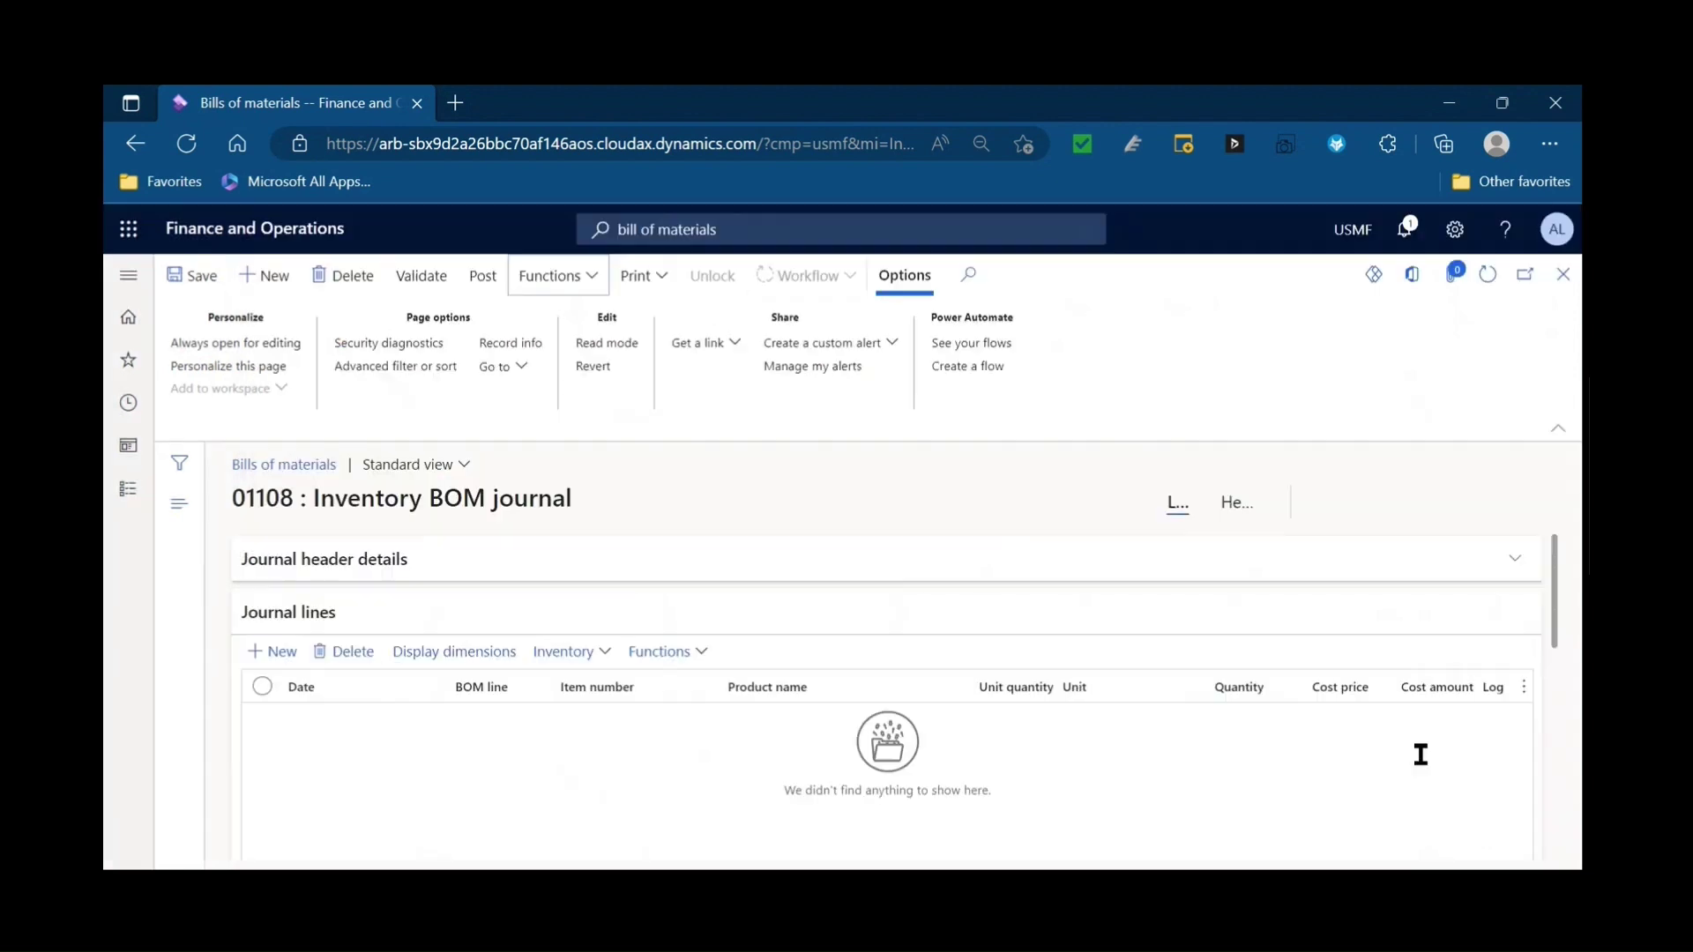
scroll(1559, 614, down, 1)
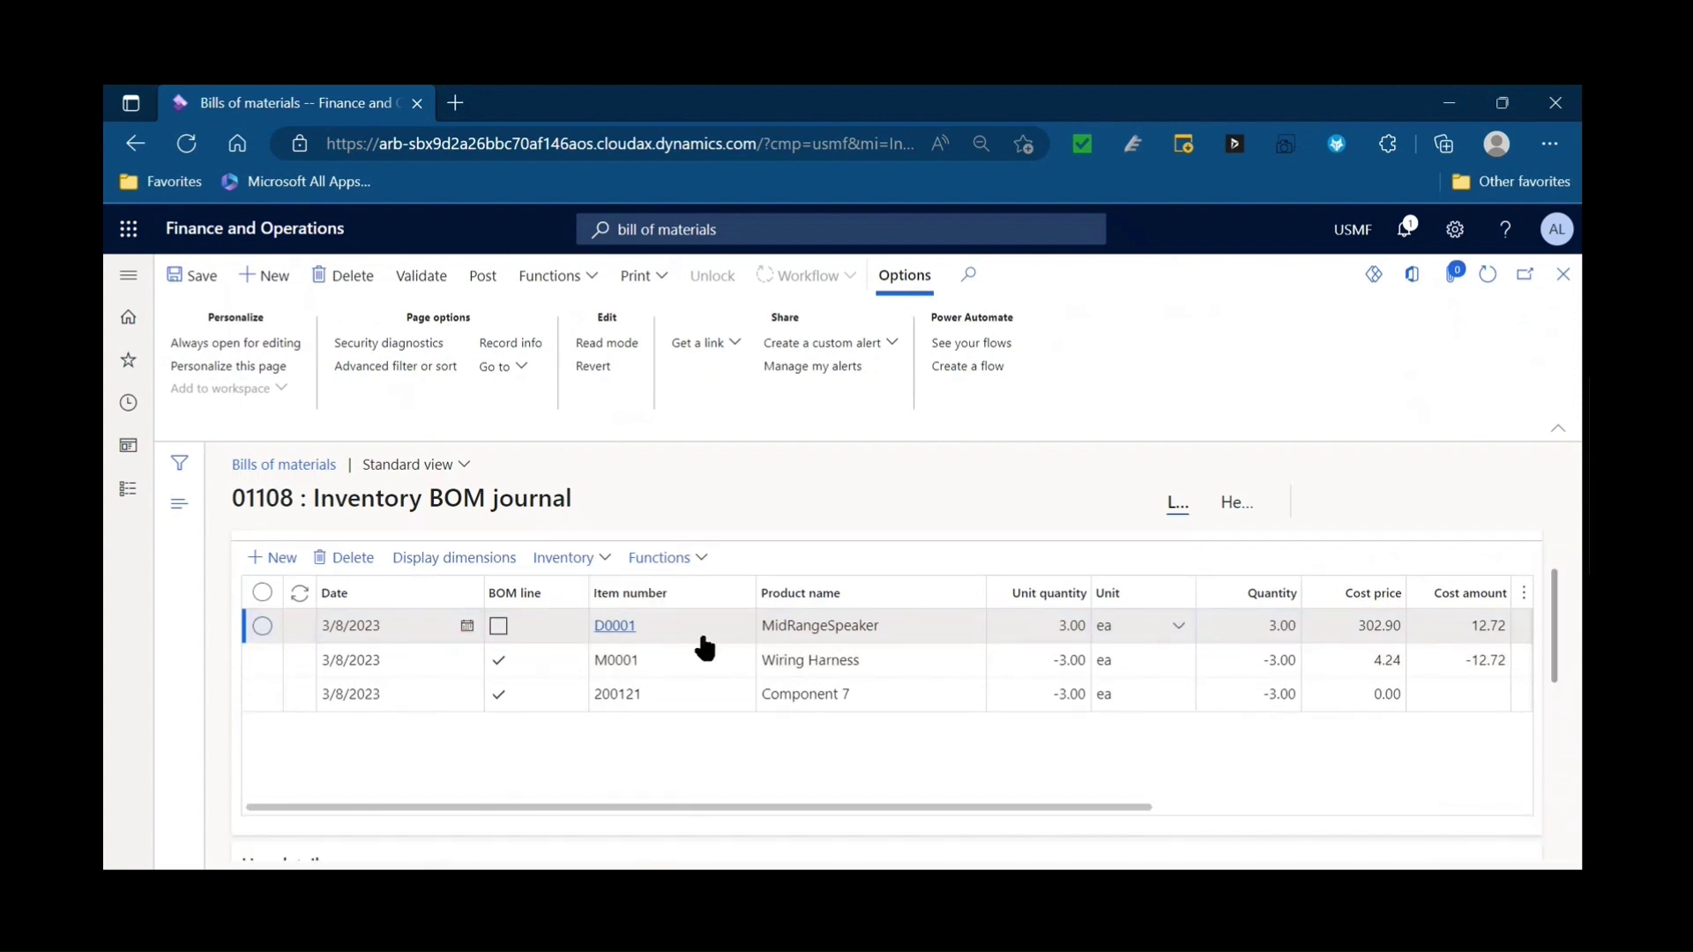
mouse_move(704, 648)
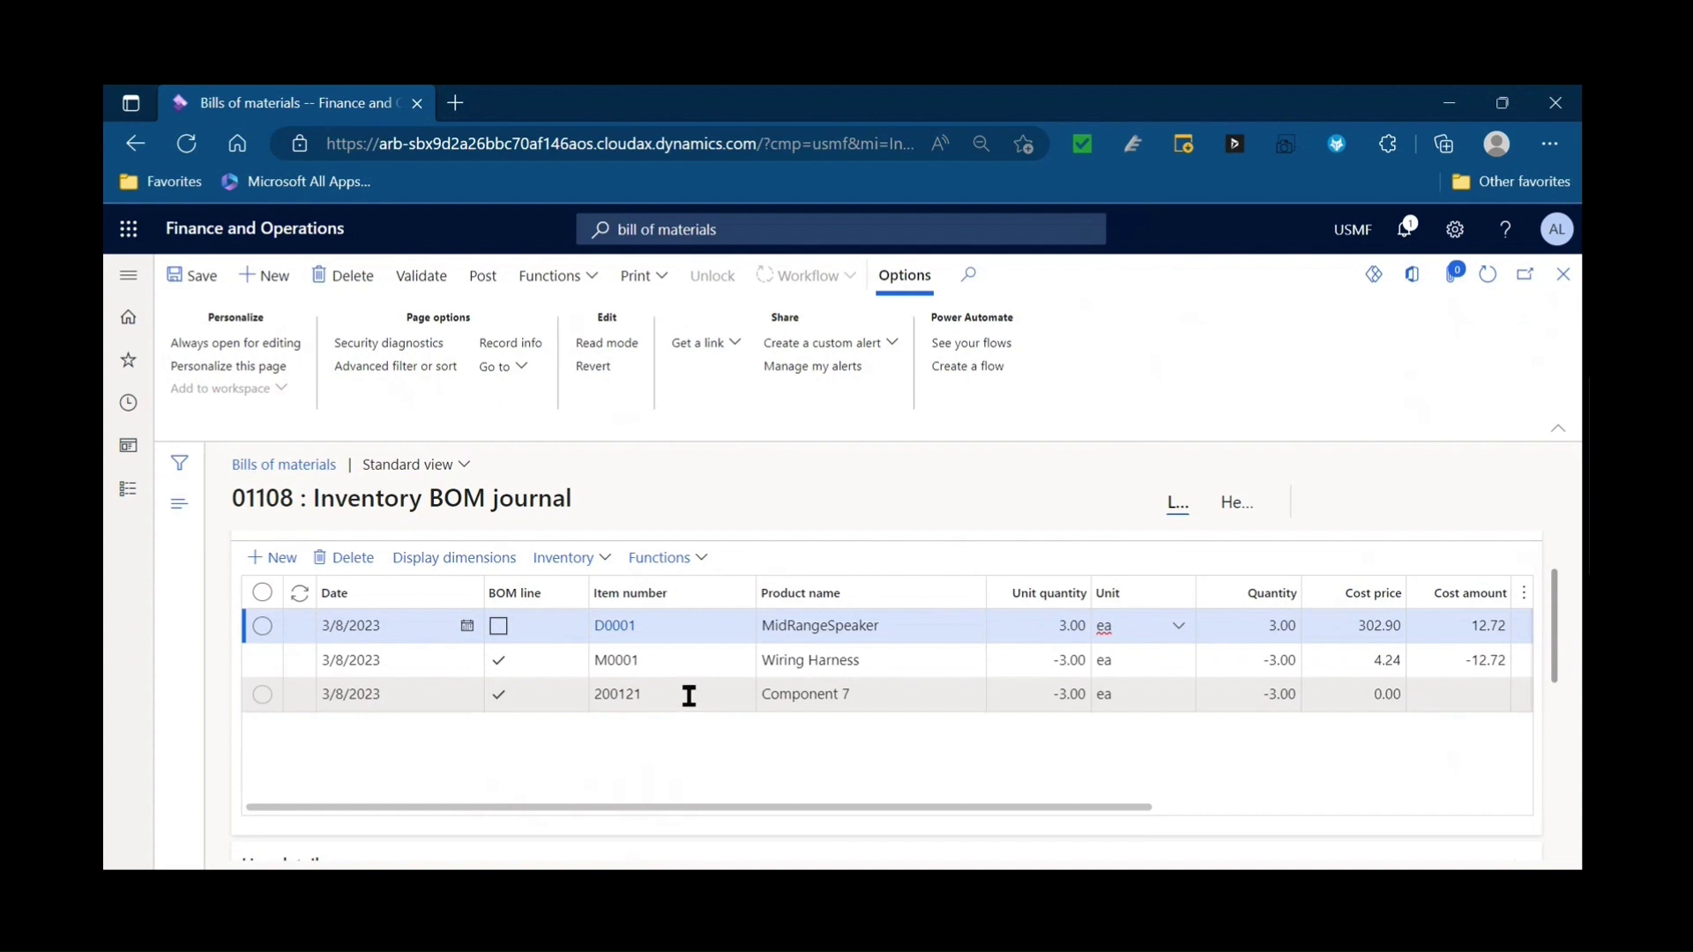
drag(853, 813, 1043, 826)
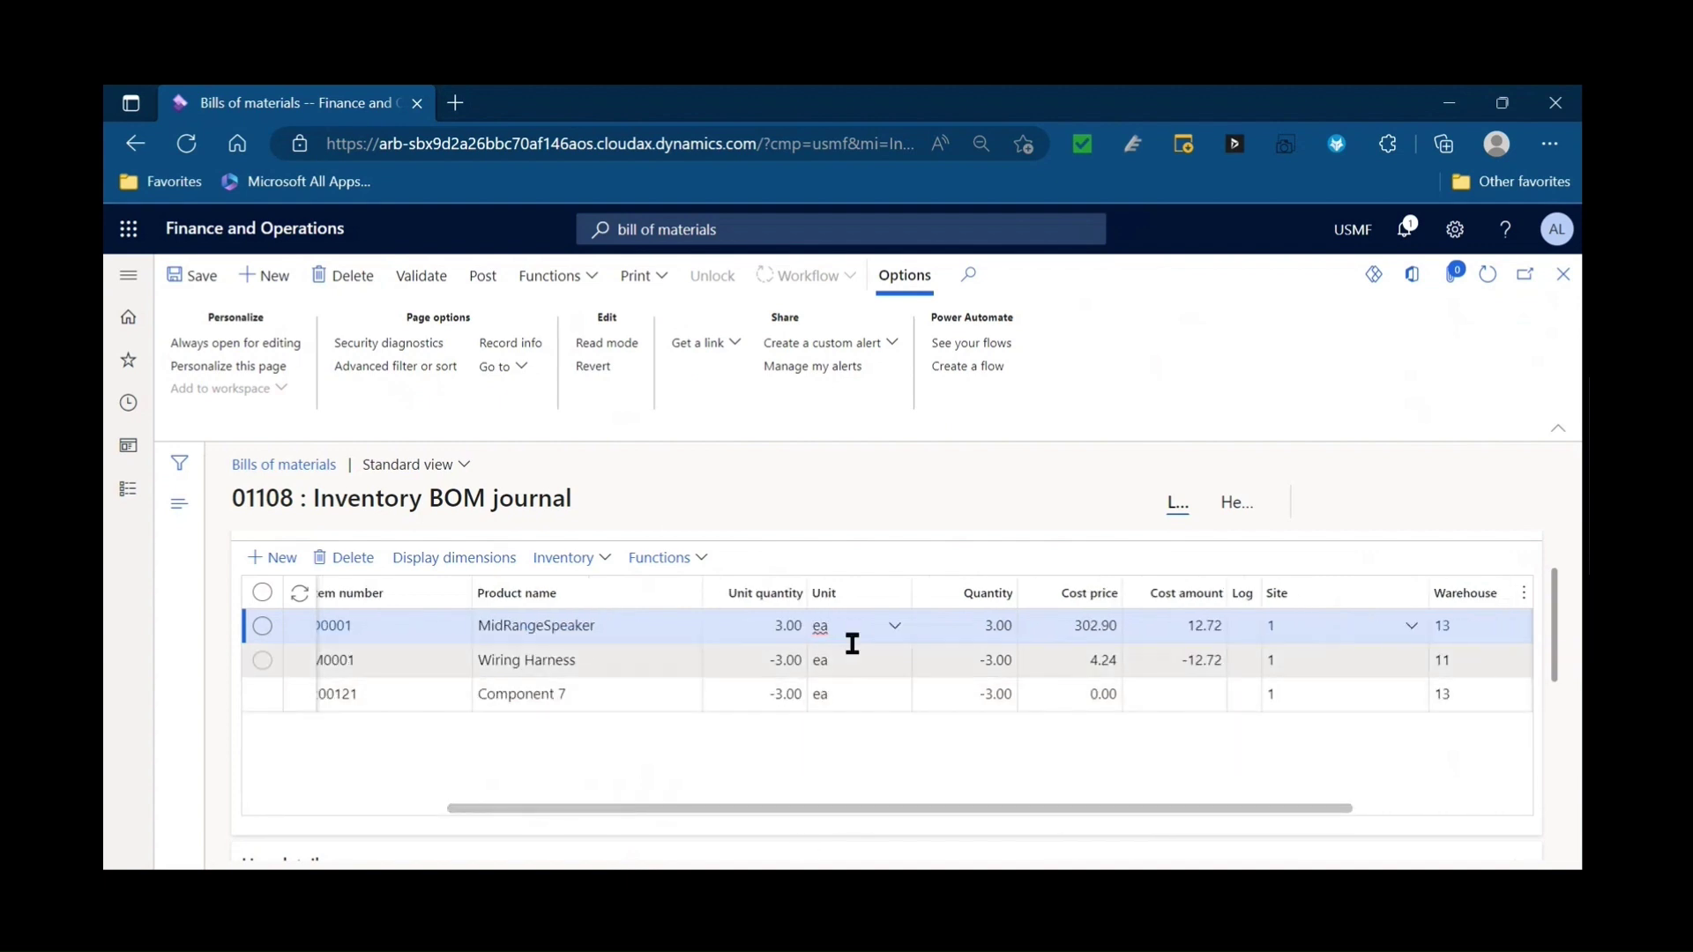
click(770, 660)
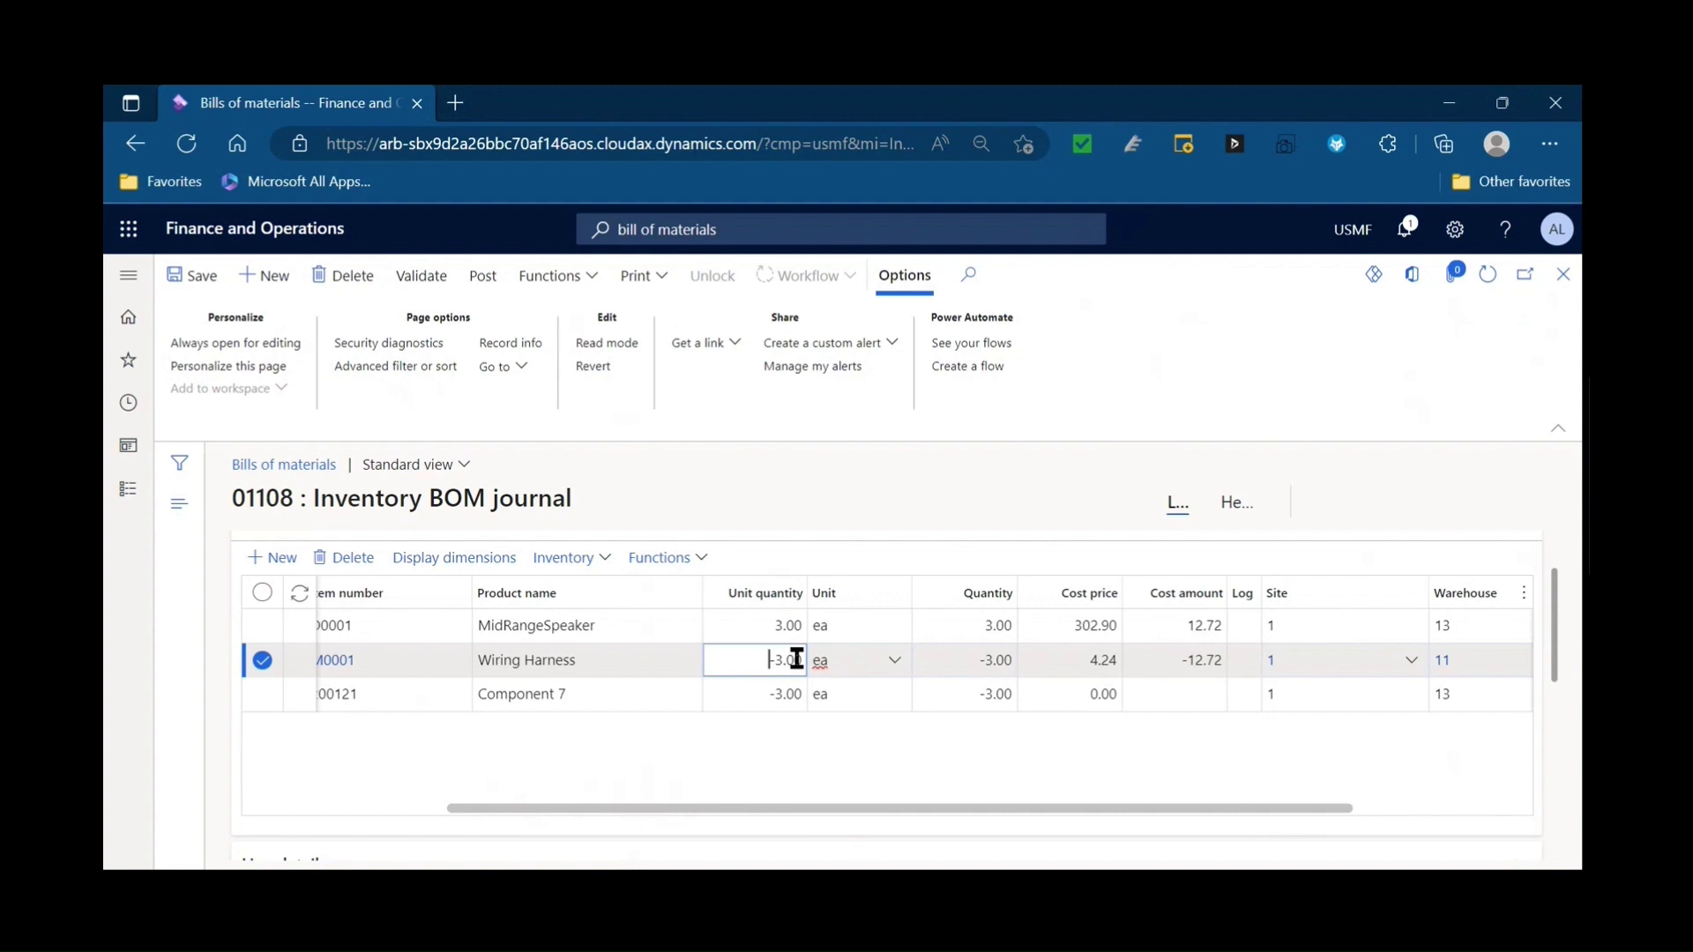
Step: Validate journal 01108 and review errors: Component 7 (200121) has no stock in warehouse 13
click(425, 279)
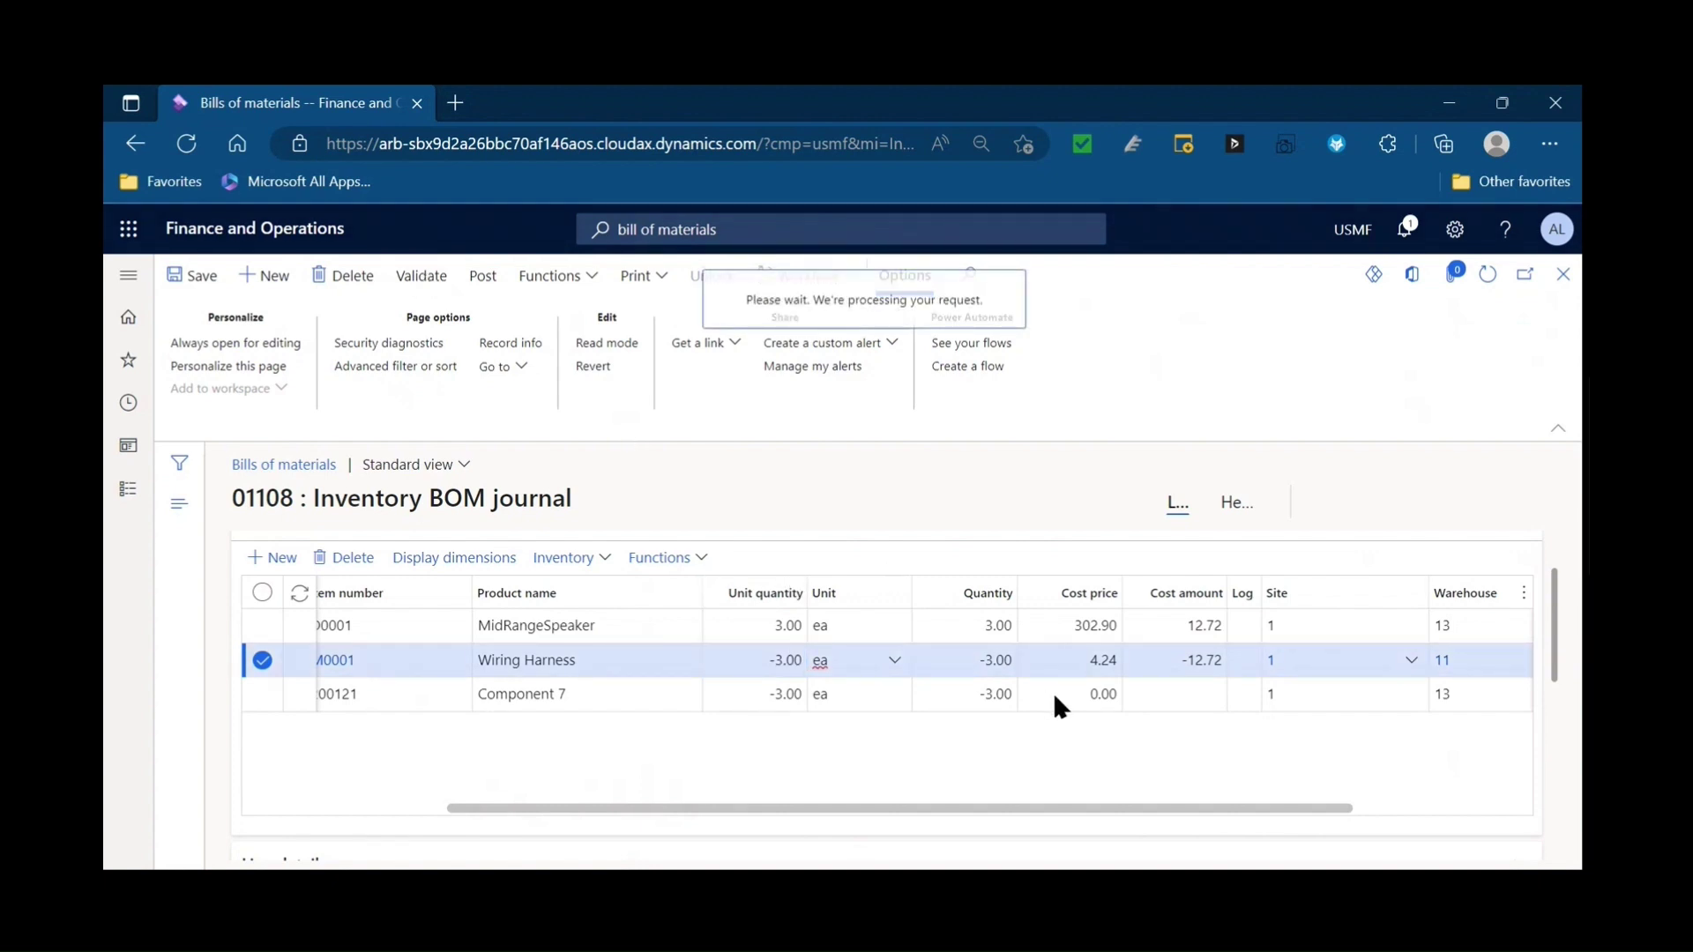
click(1425, 829)
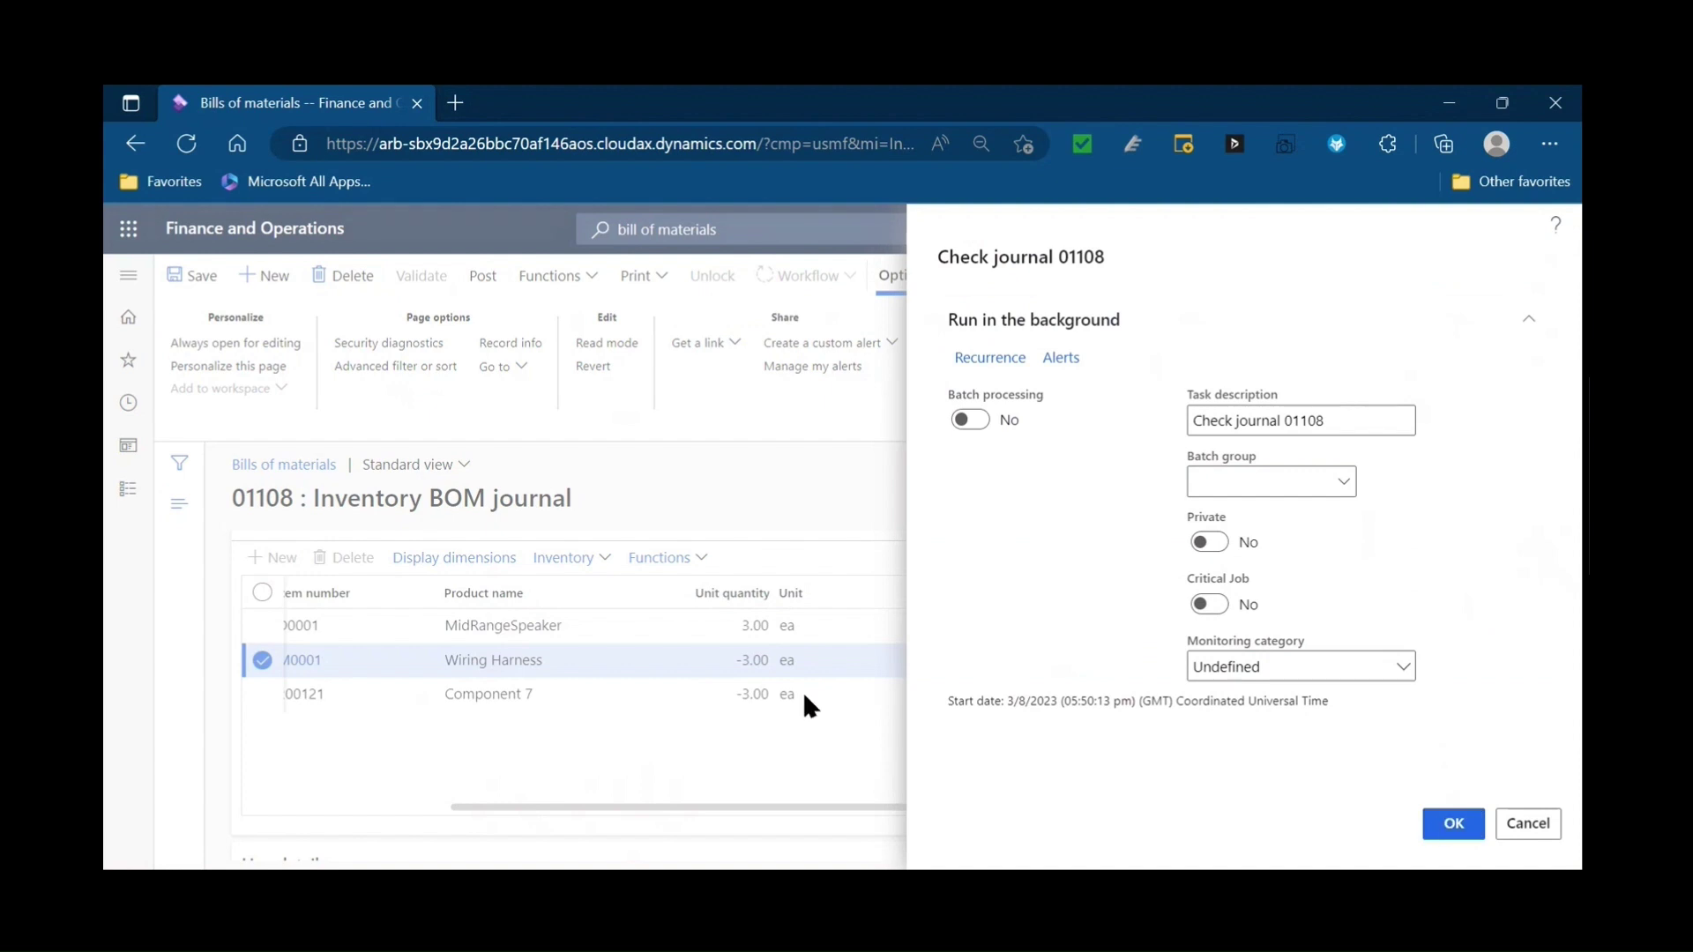
click(1517, 457)
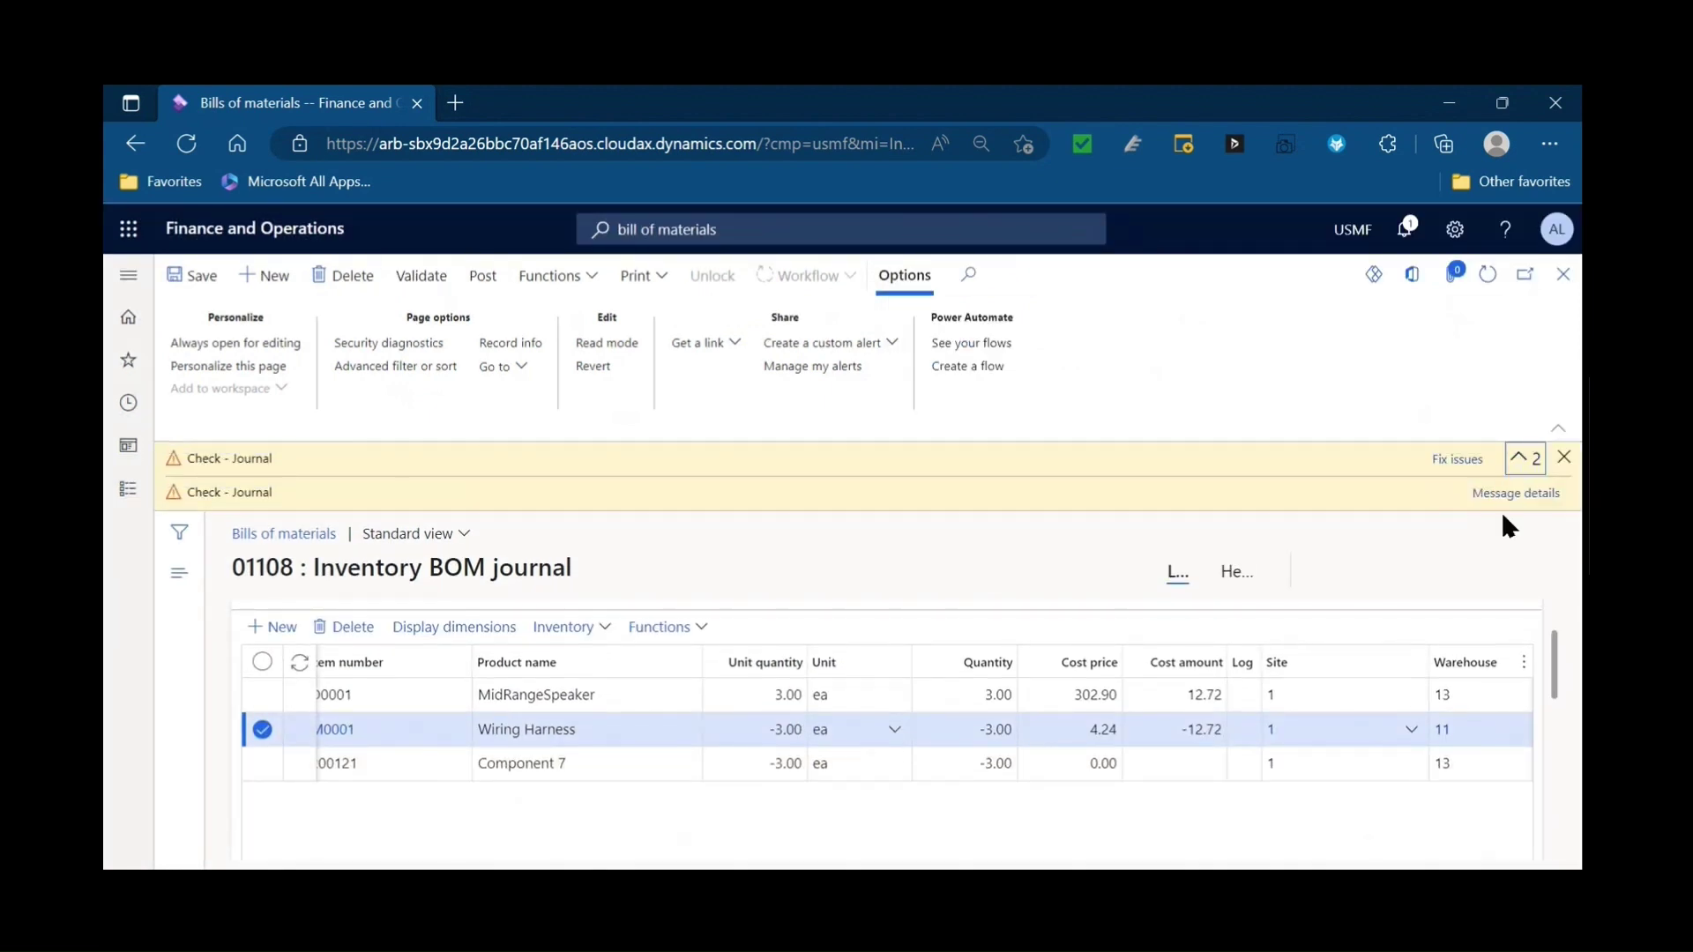
click(1505, 495)
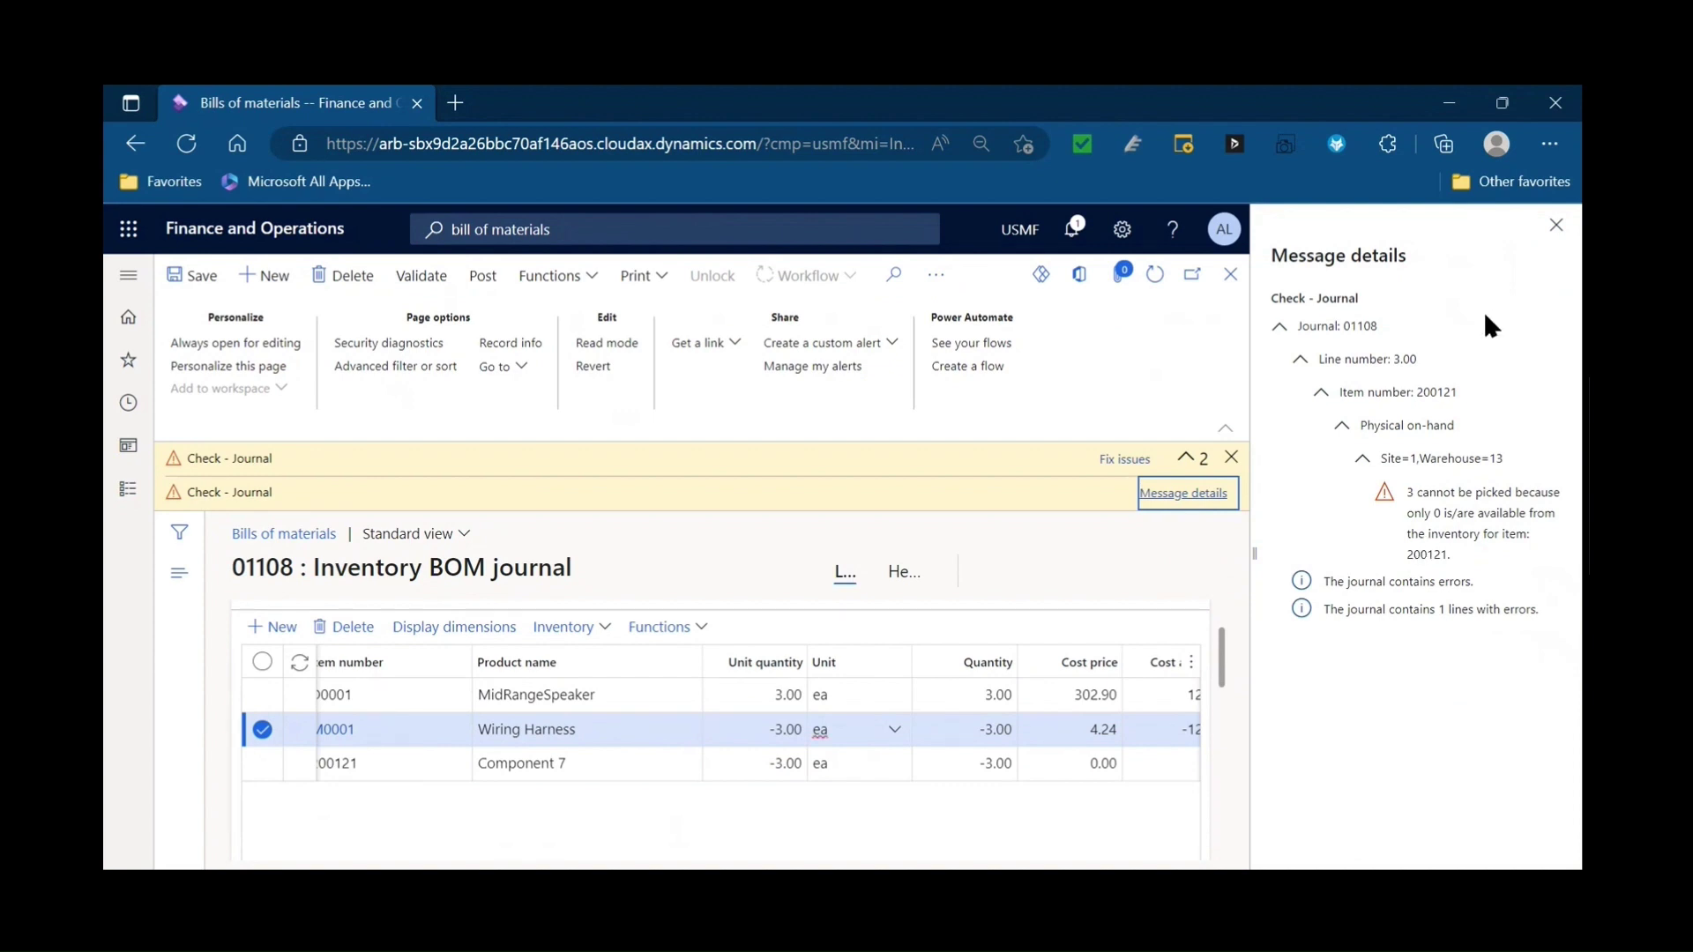
click(1556, 225)
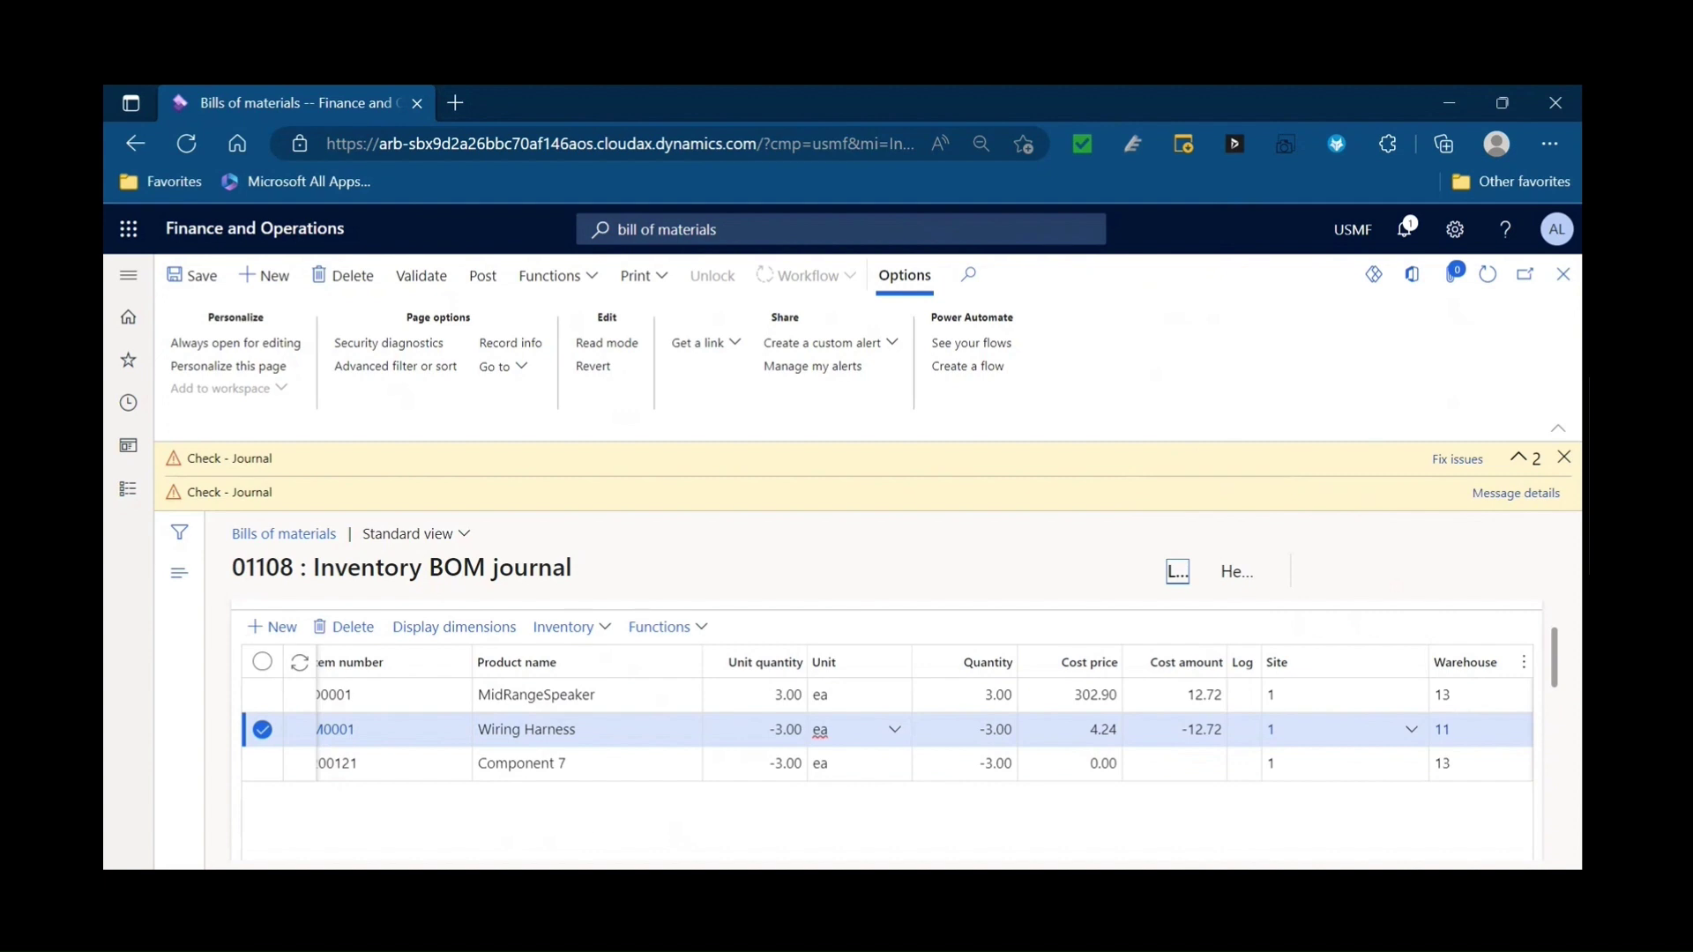
click(342, 763)
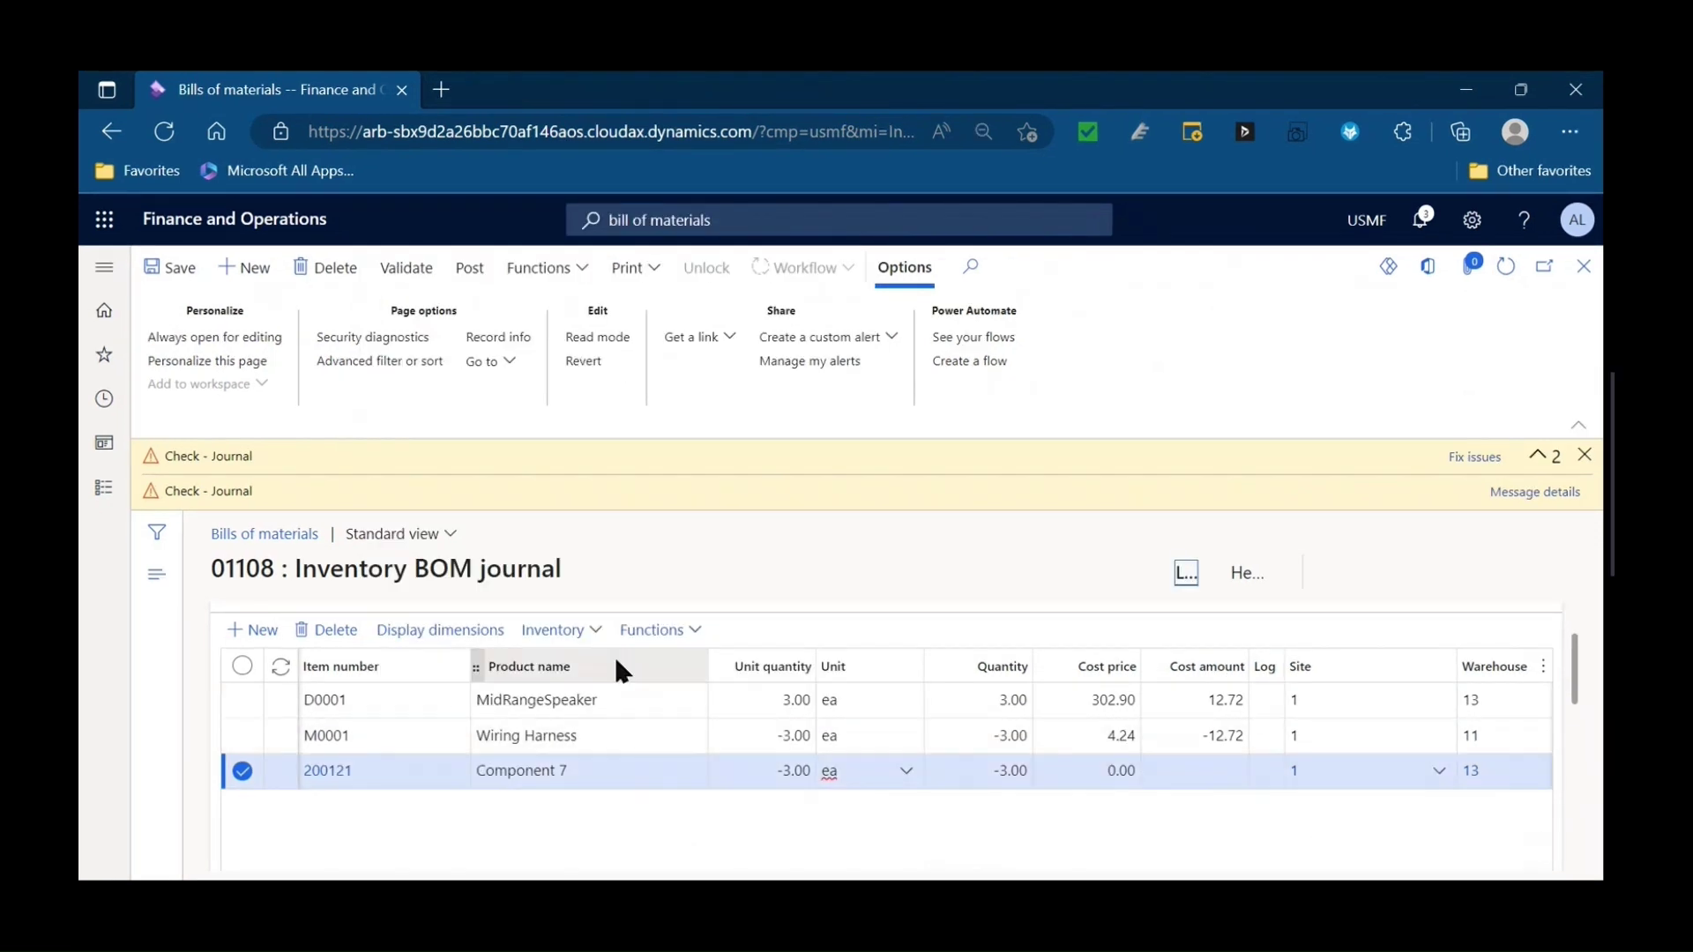
Step: Check on-hand stock for Component 7 (200121) and dismiss the warnings
click(569, 637)
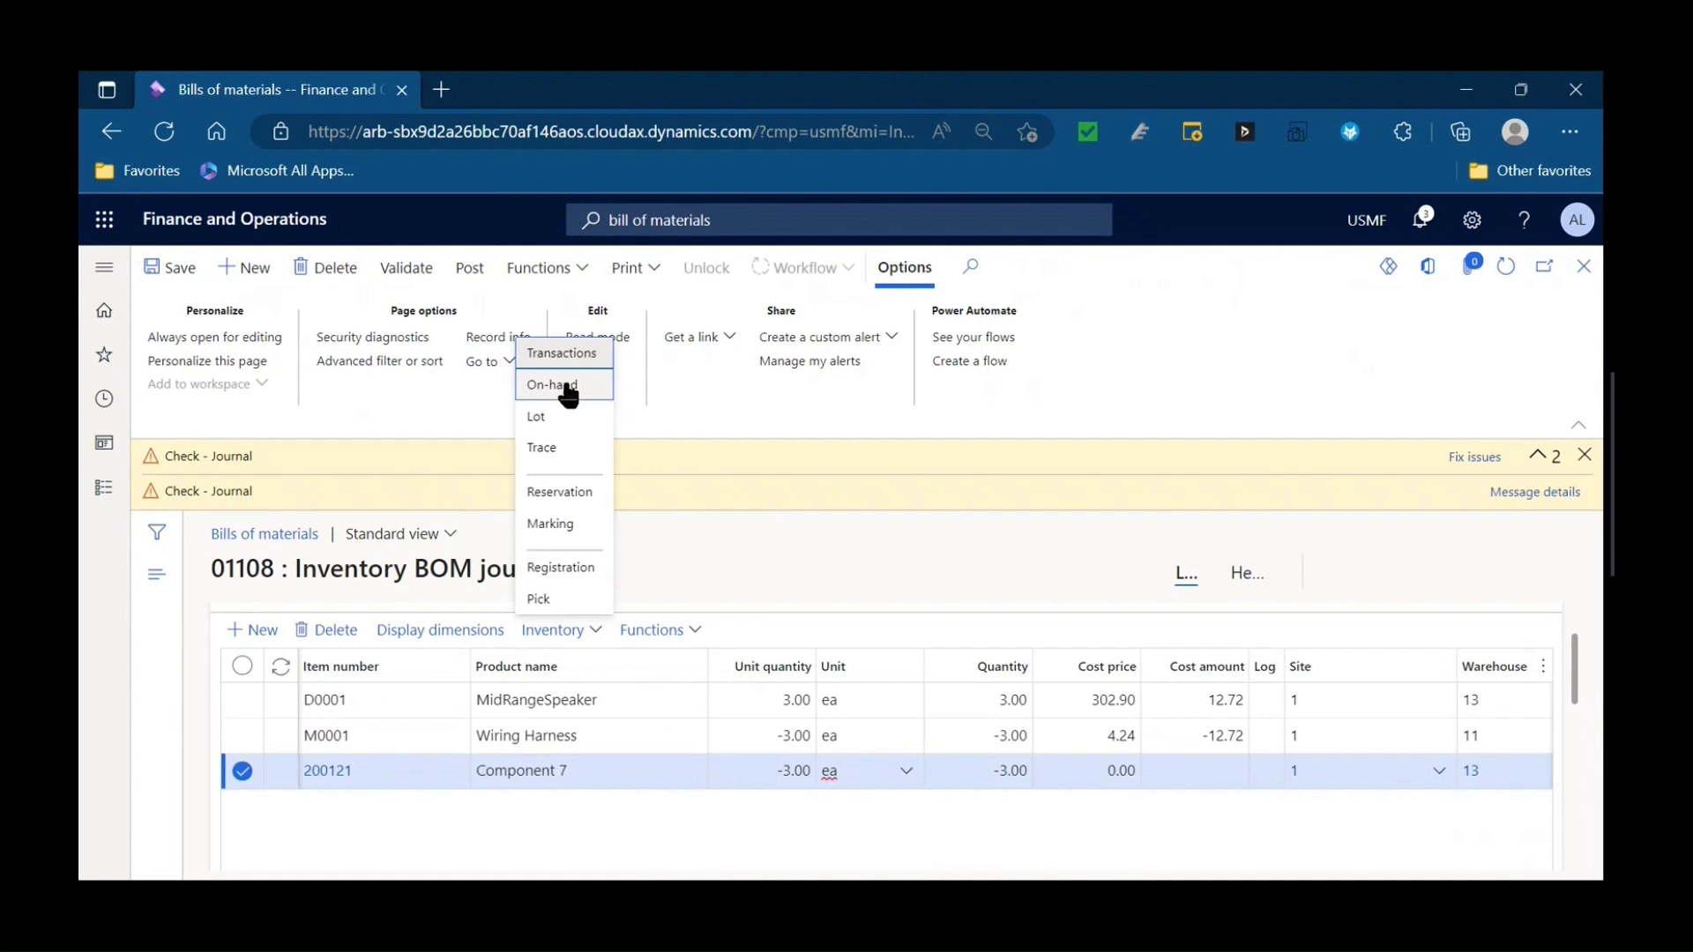
click(567, 382)
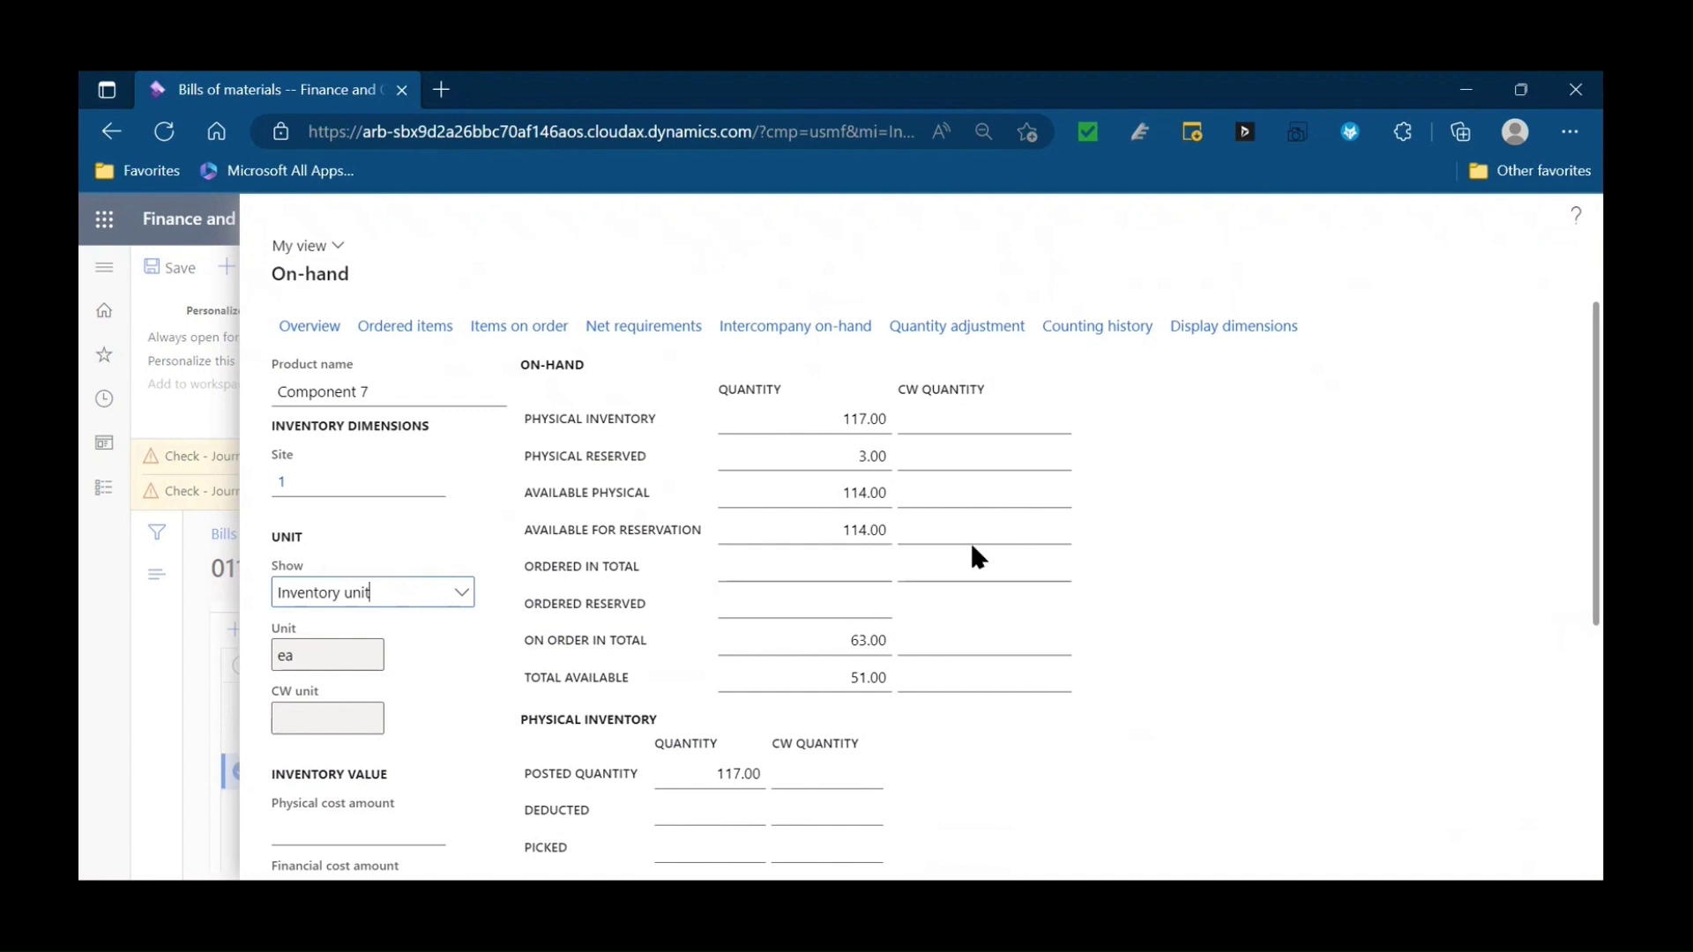
key(Escape)
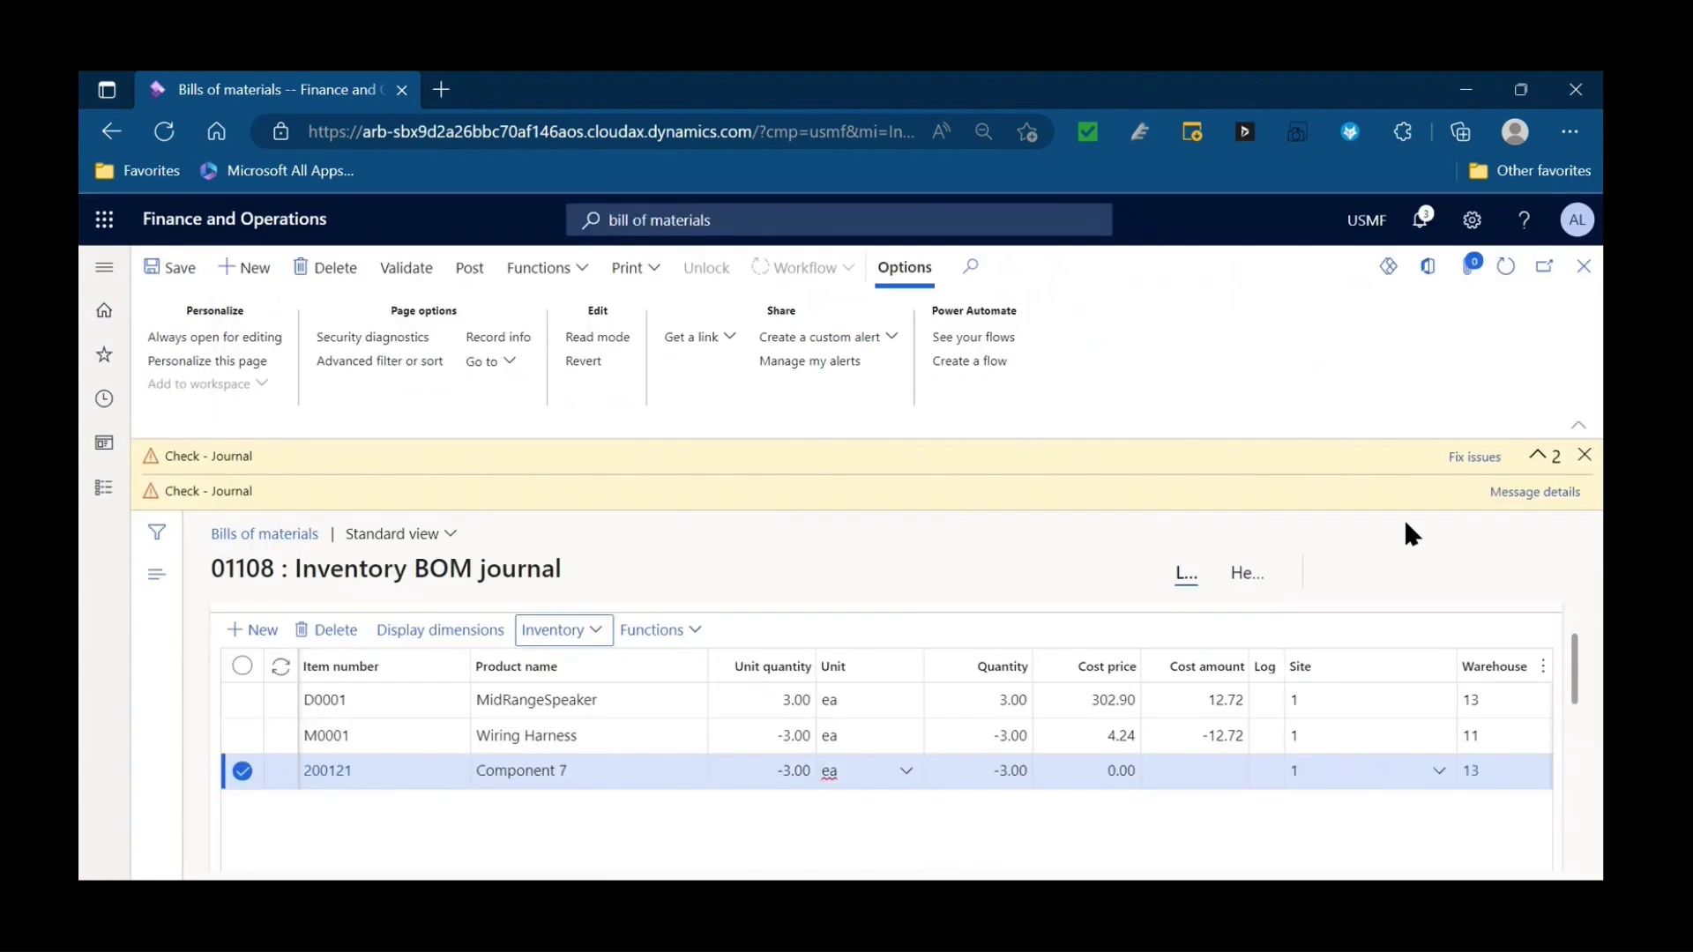
click(1579, 456)
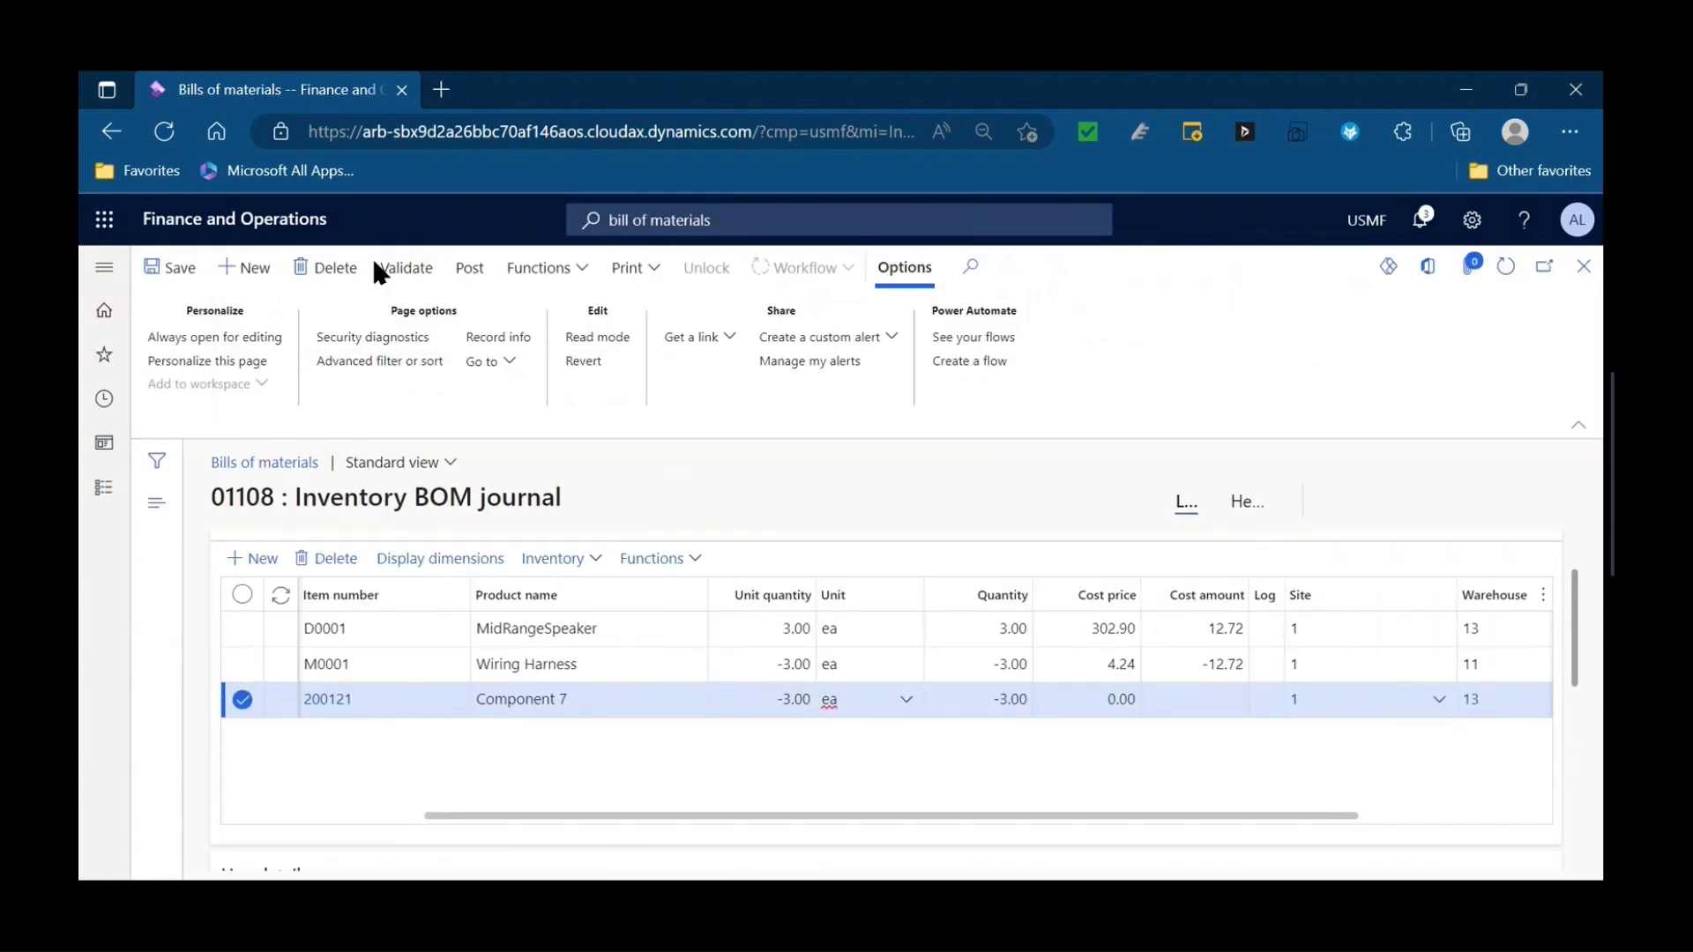
Step: Revalidate journal 01108 without errors, post it, and select the MidRangeSpeaker D0001 line
click(374, 269)
click(1446, 834)
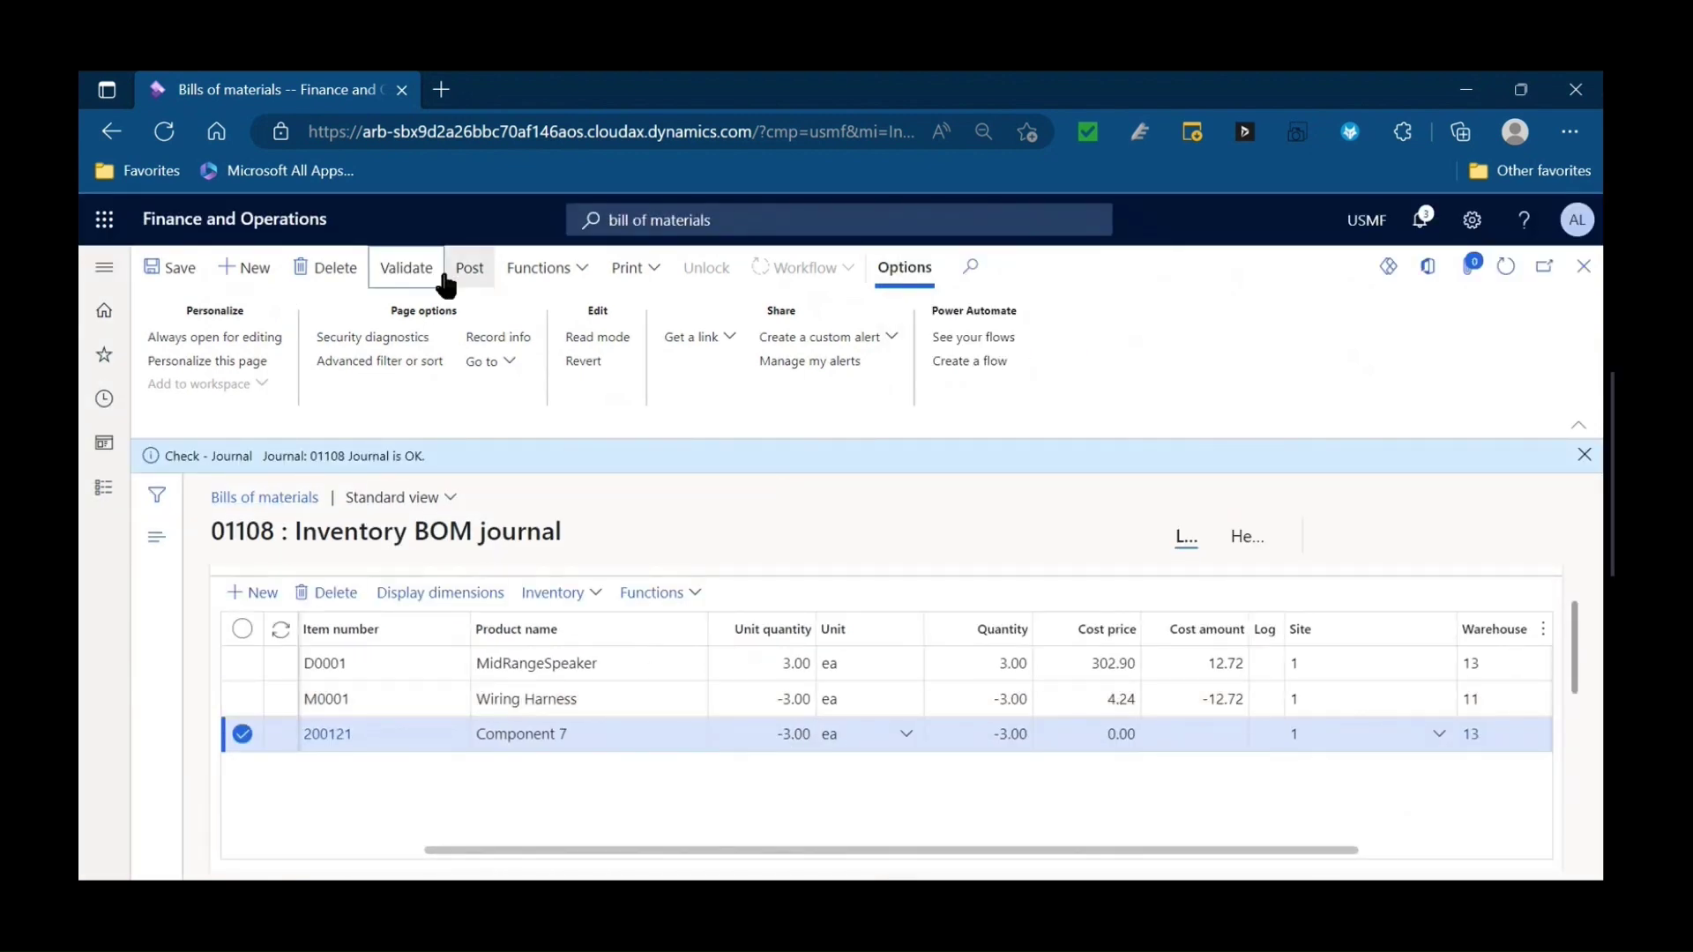
click(454, 267)
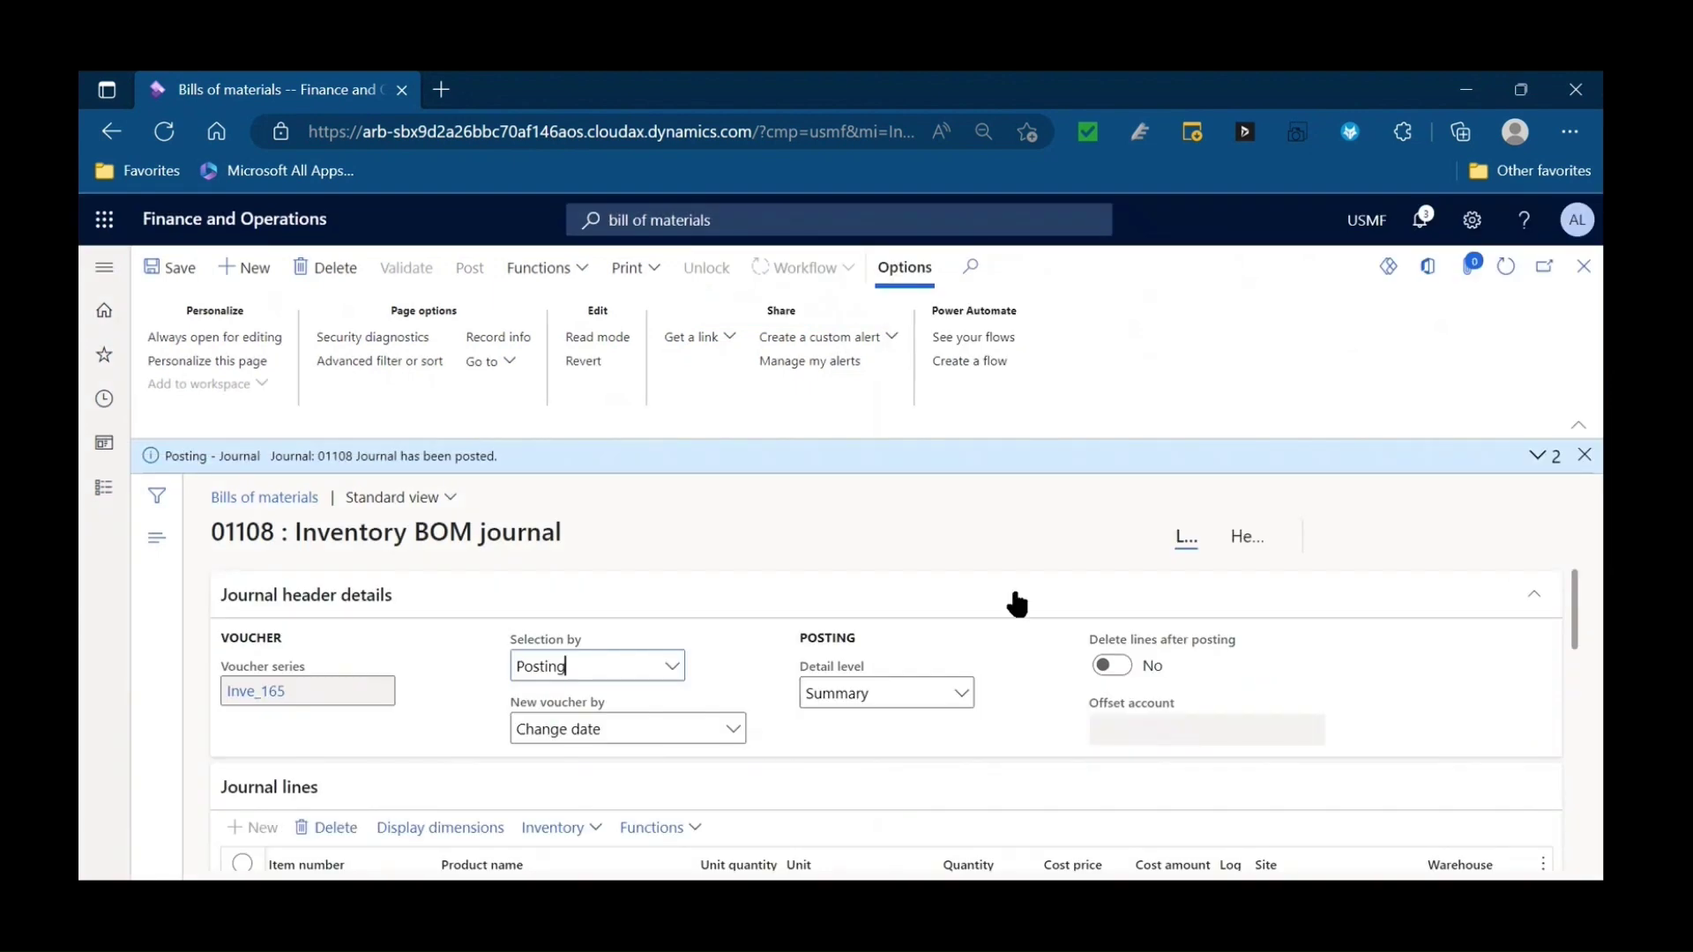
scroll(1195, 566, down, 2)
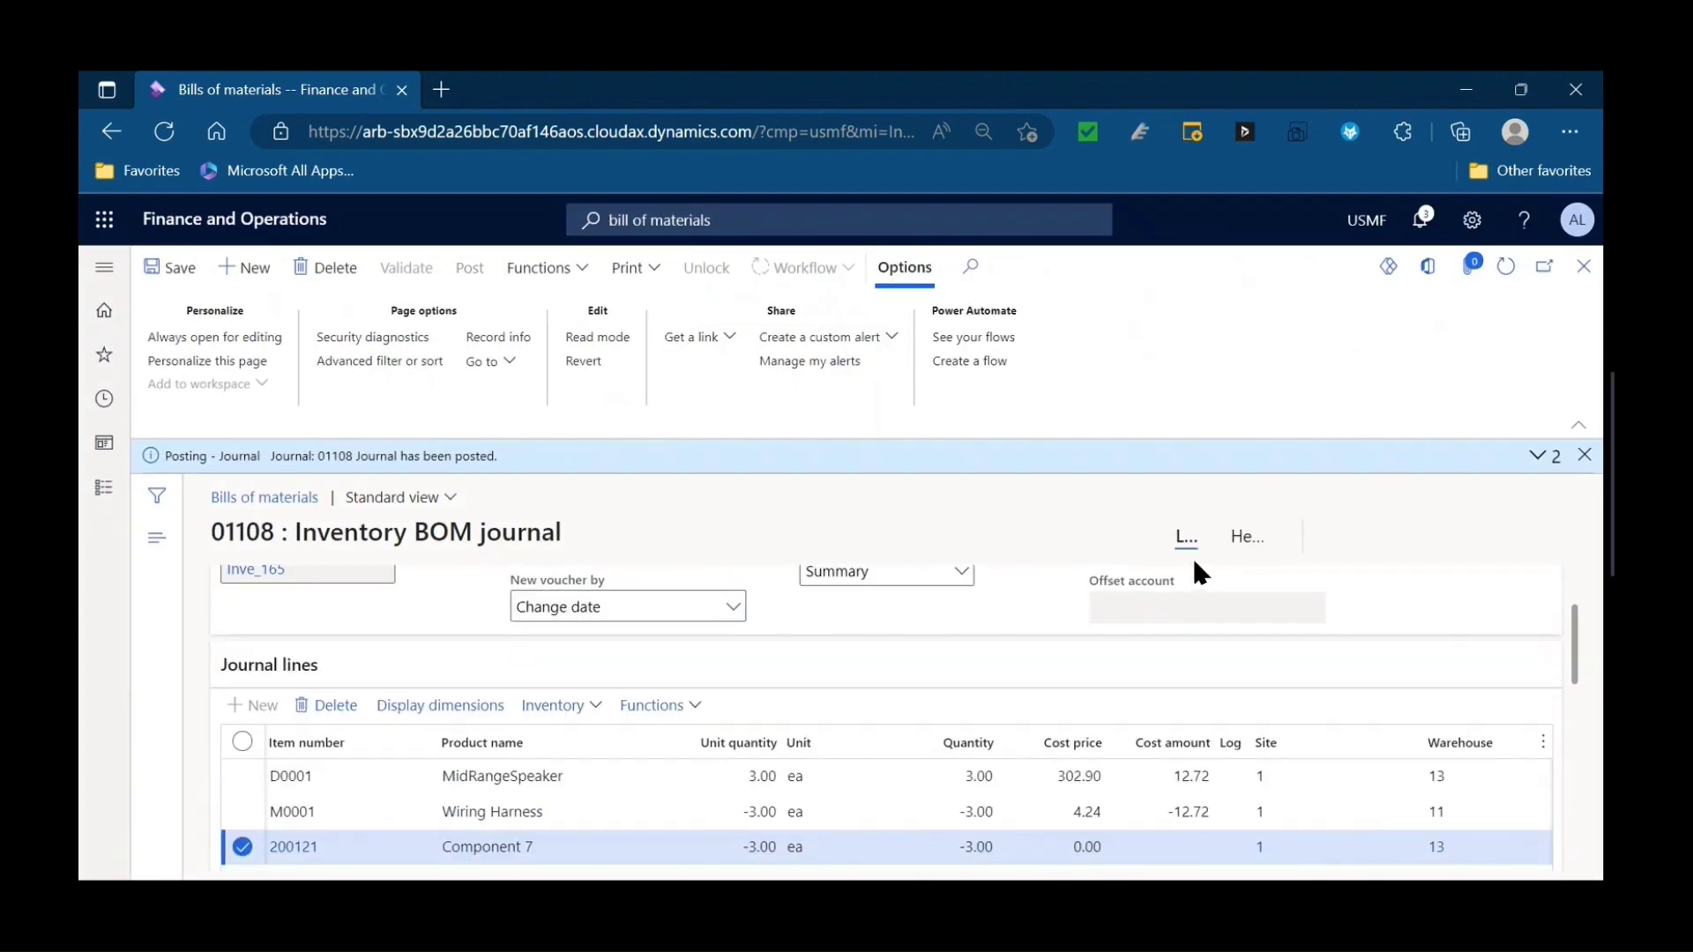
click(595, 782)
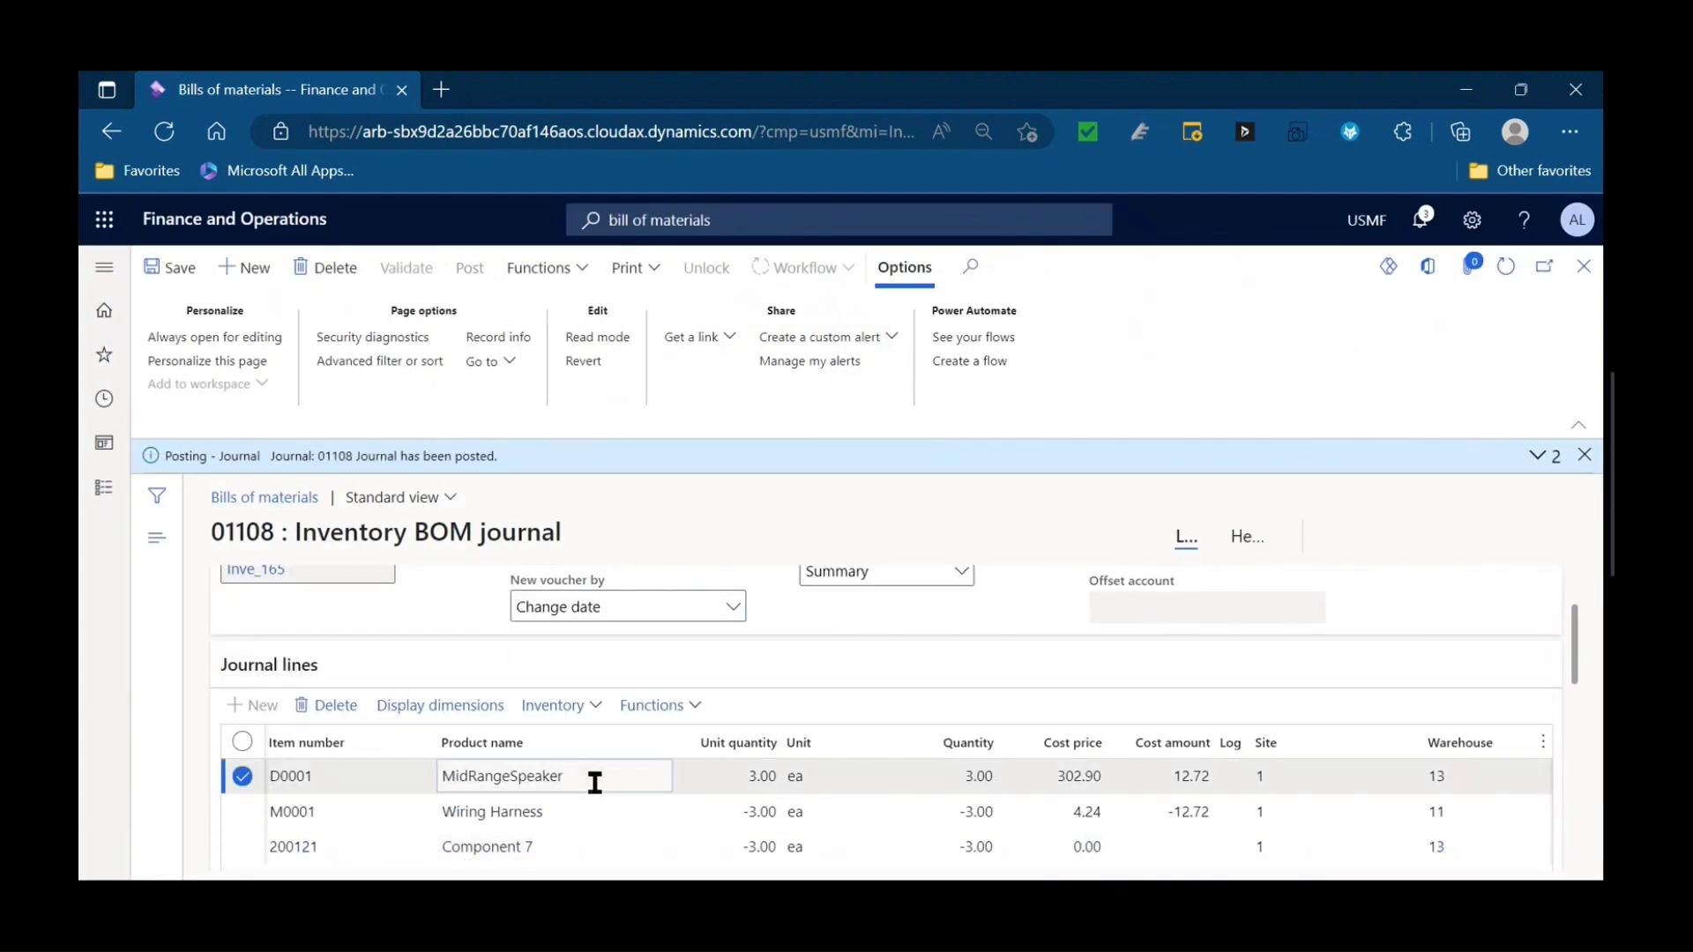
click(562, 706)
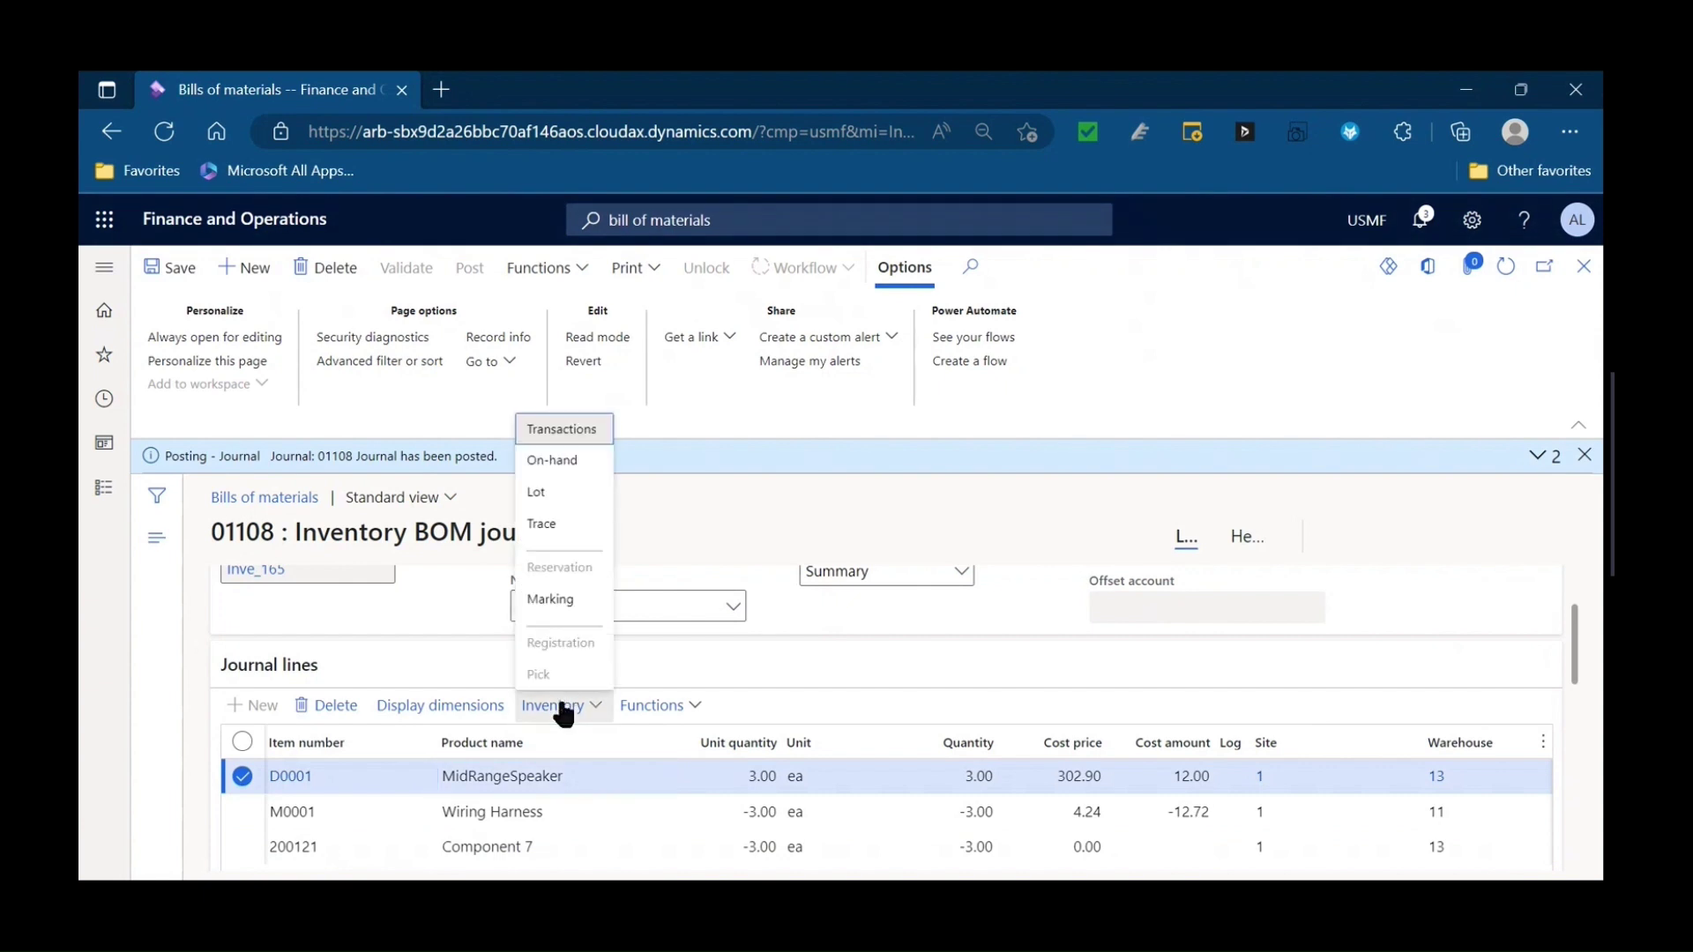
click(580, 430)
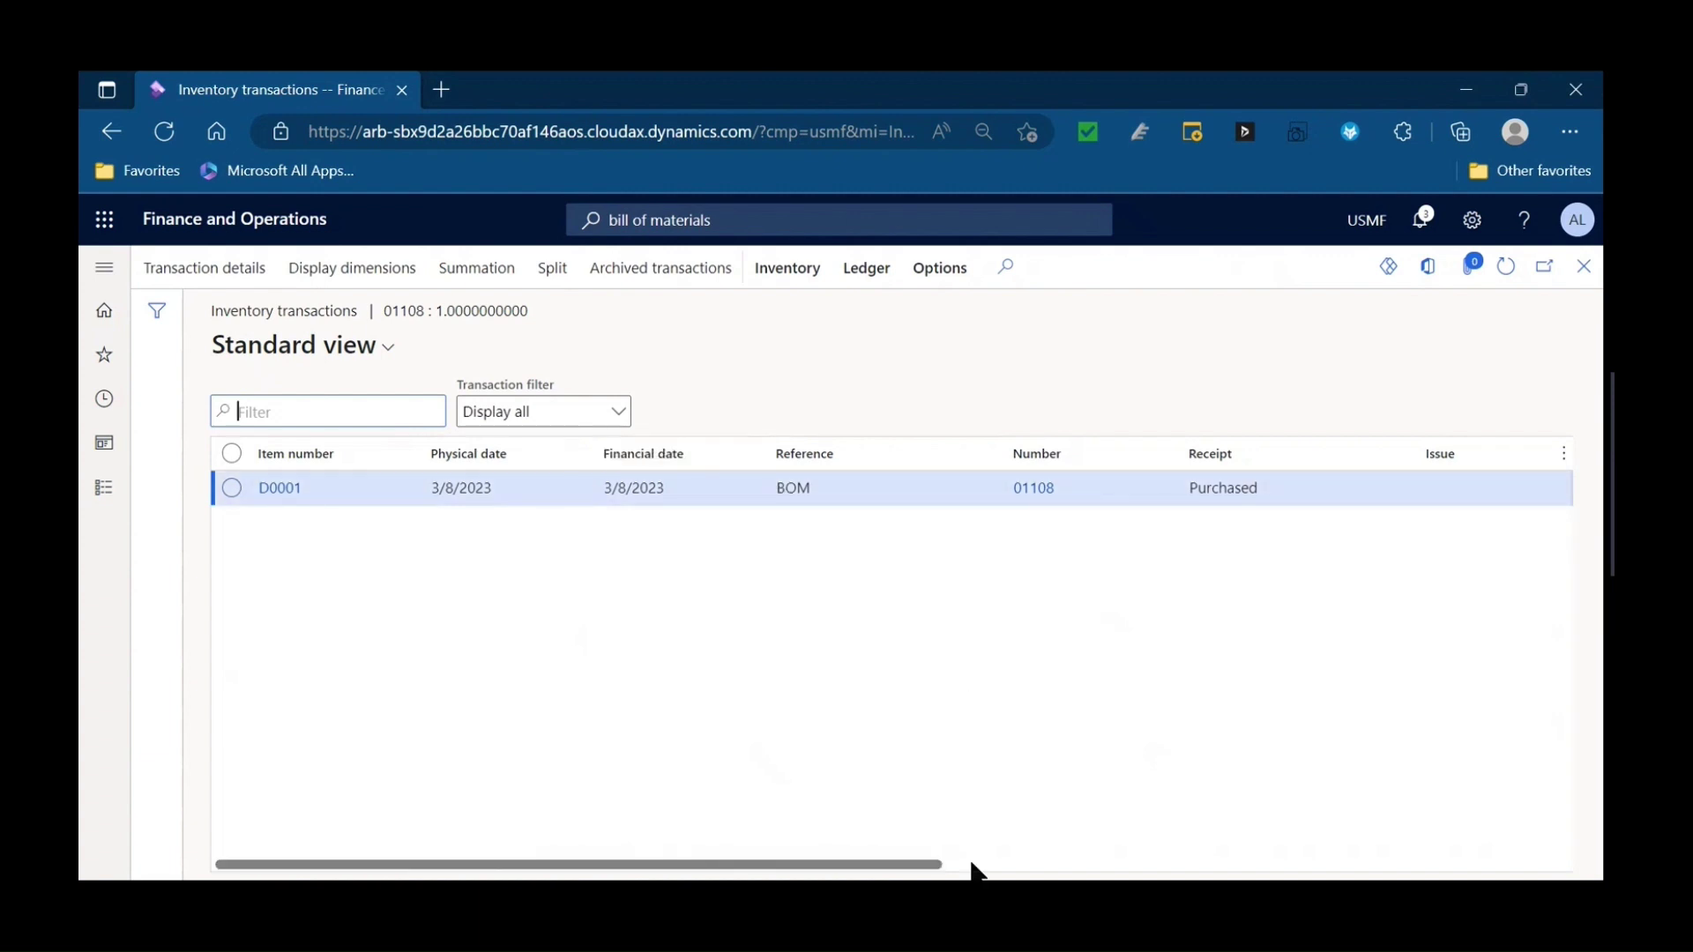
drag(913, 867, 1314, 867)
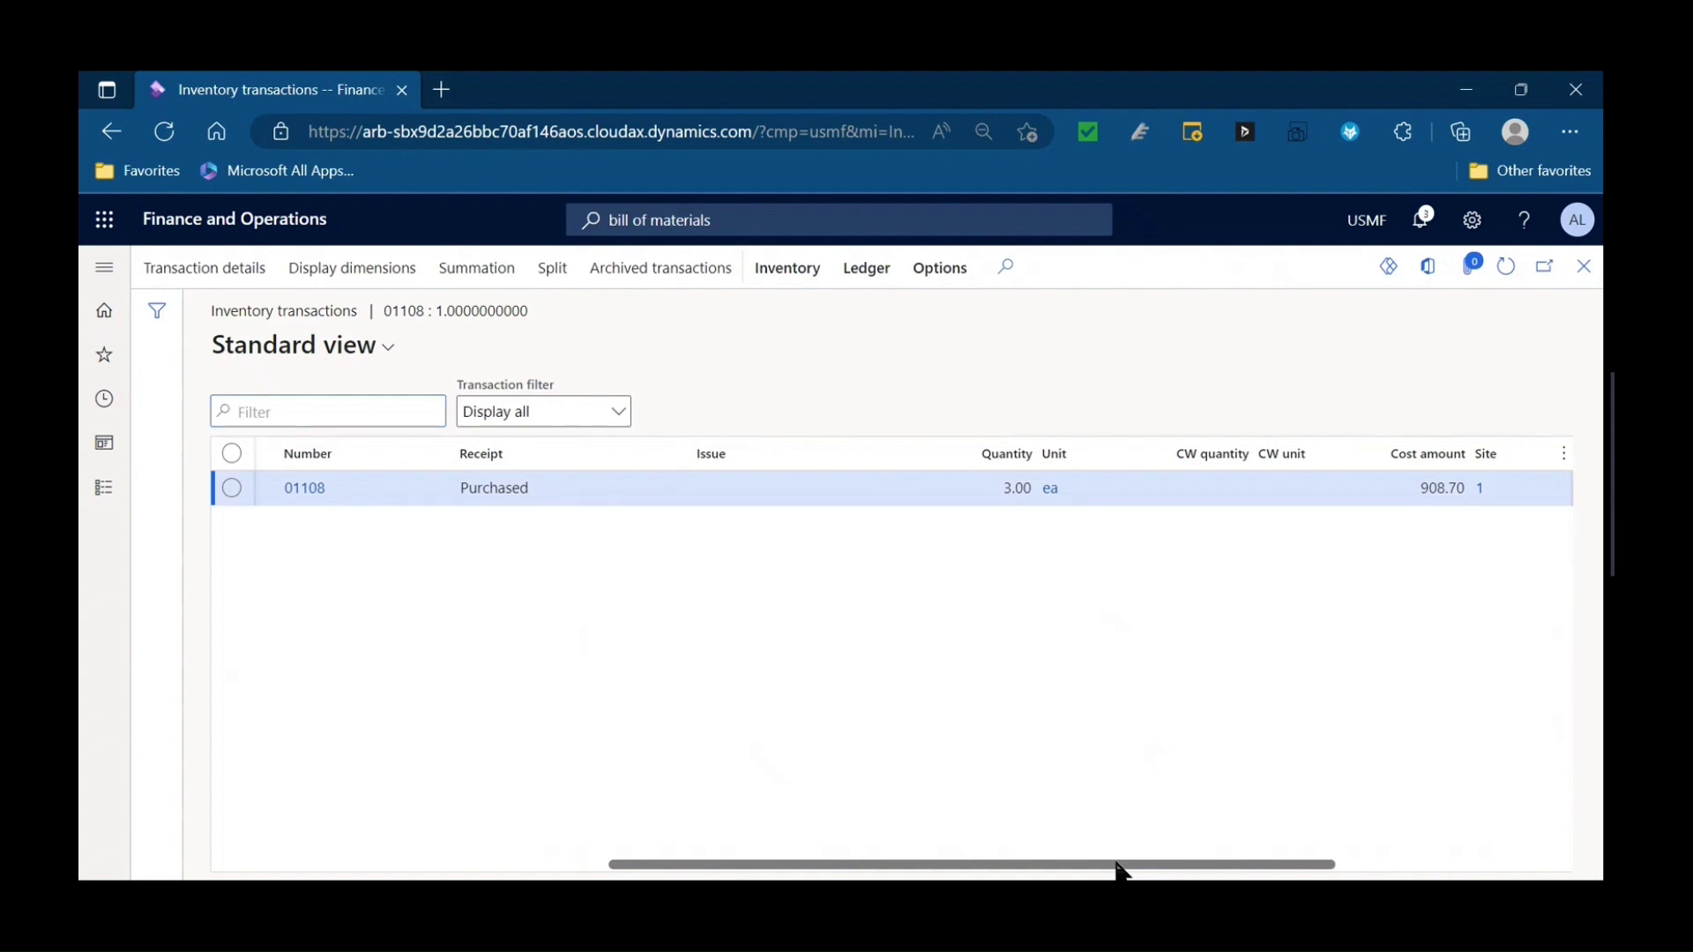
drag(1116, 865, 1334, 868)
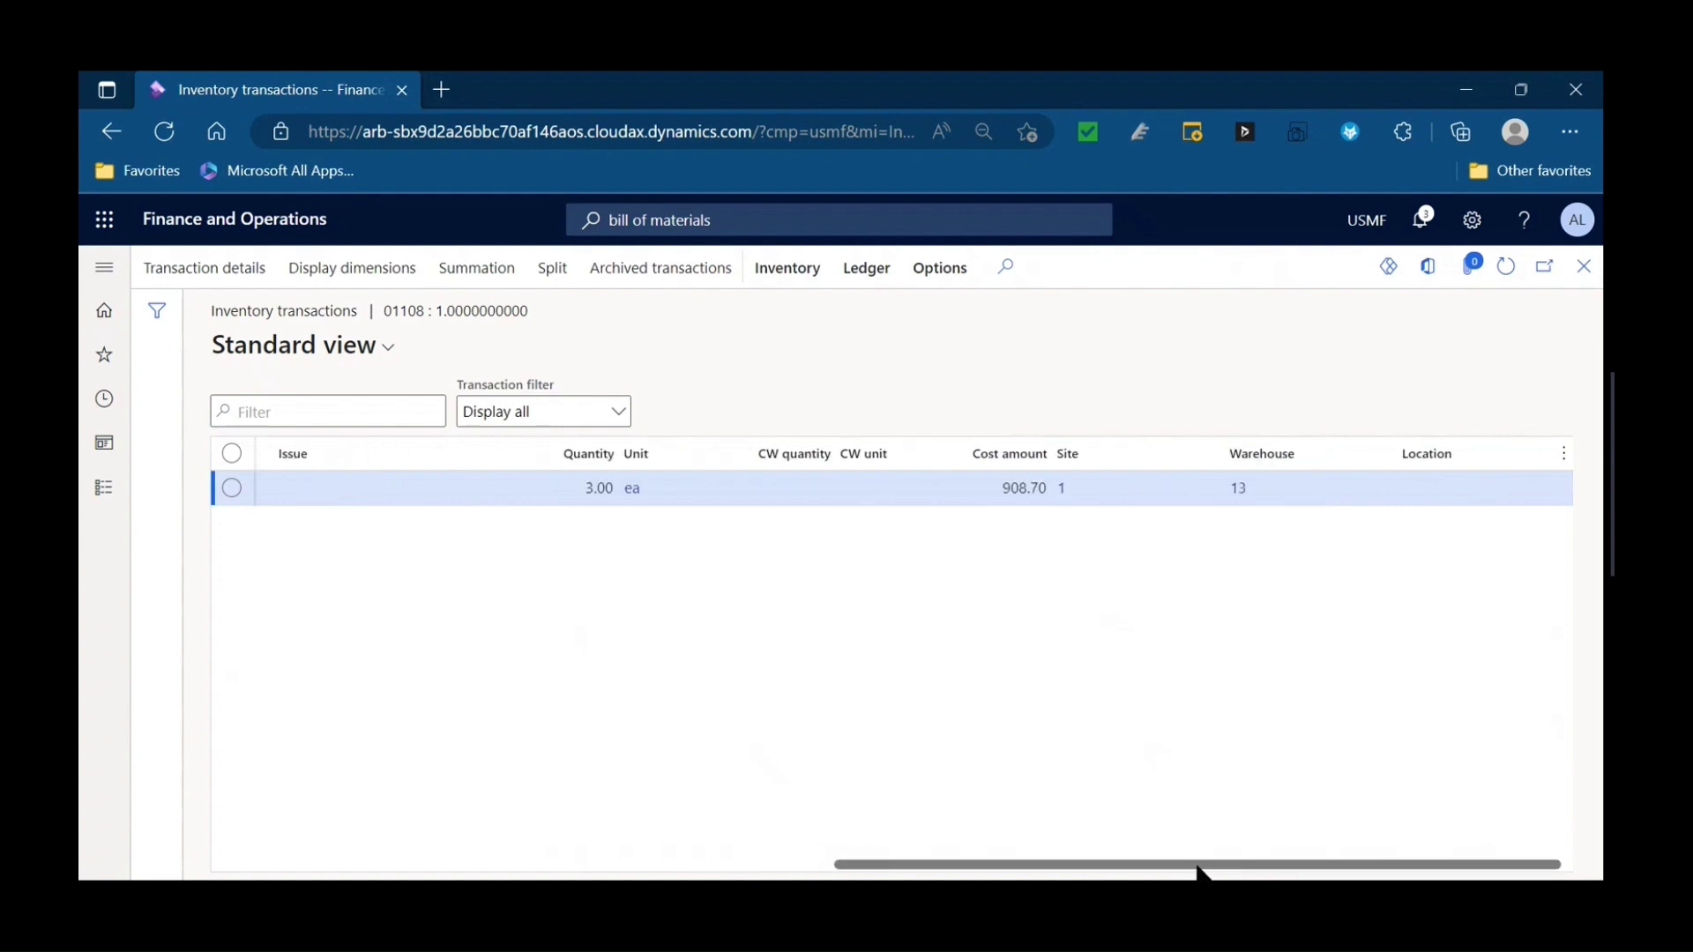
drag(1194, 868, 582, 865)
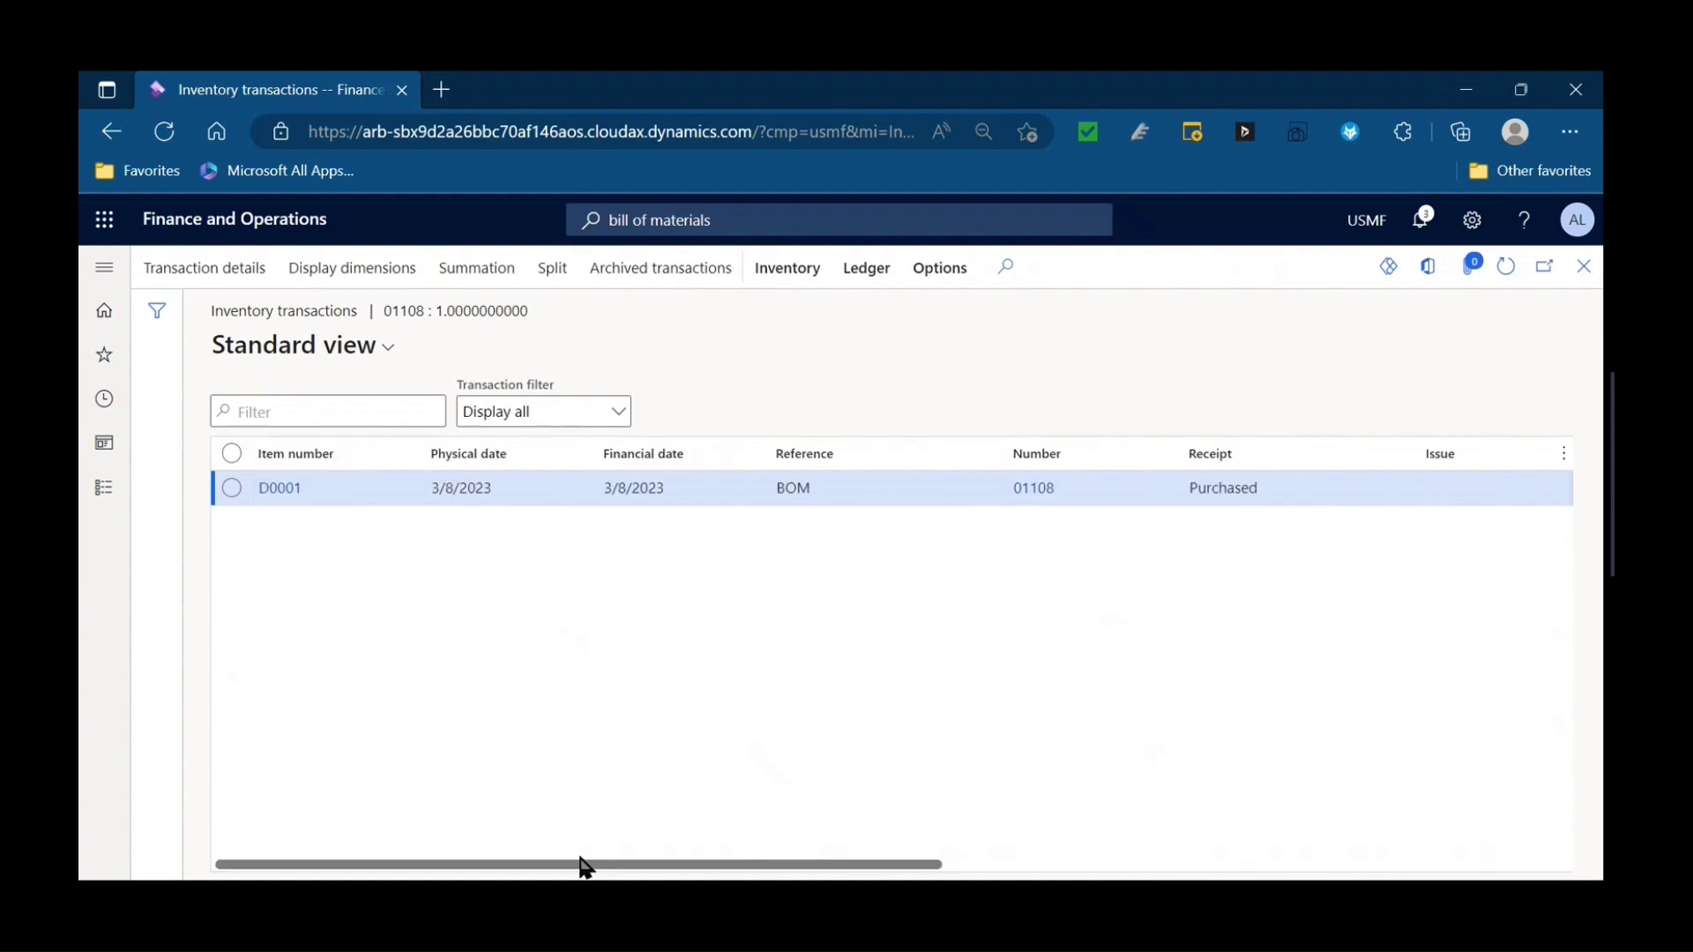
key(Escape)
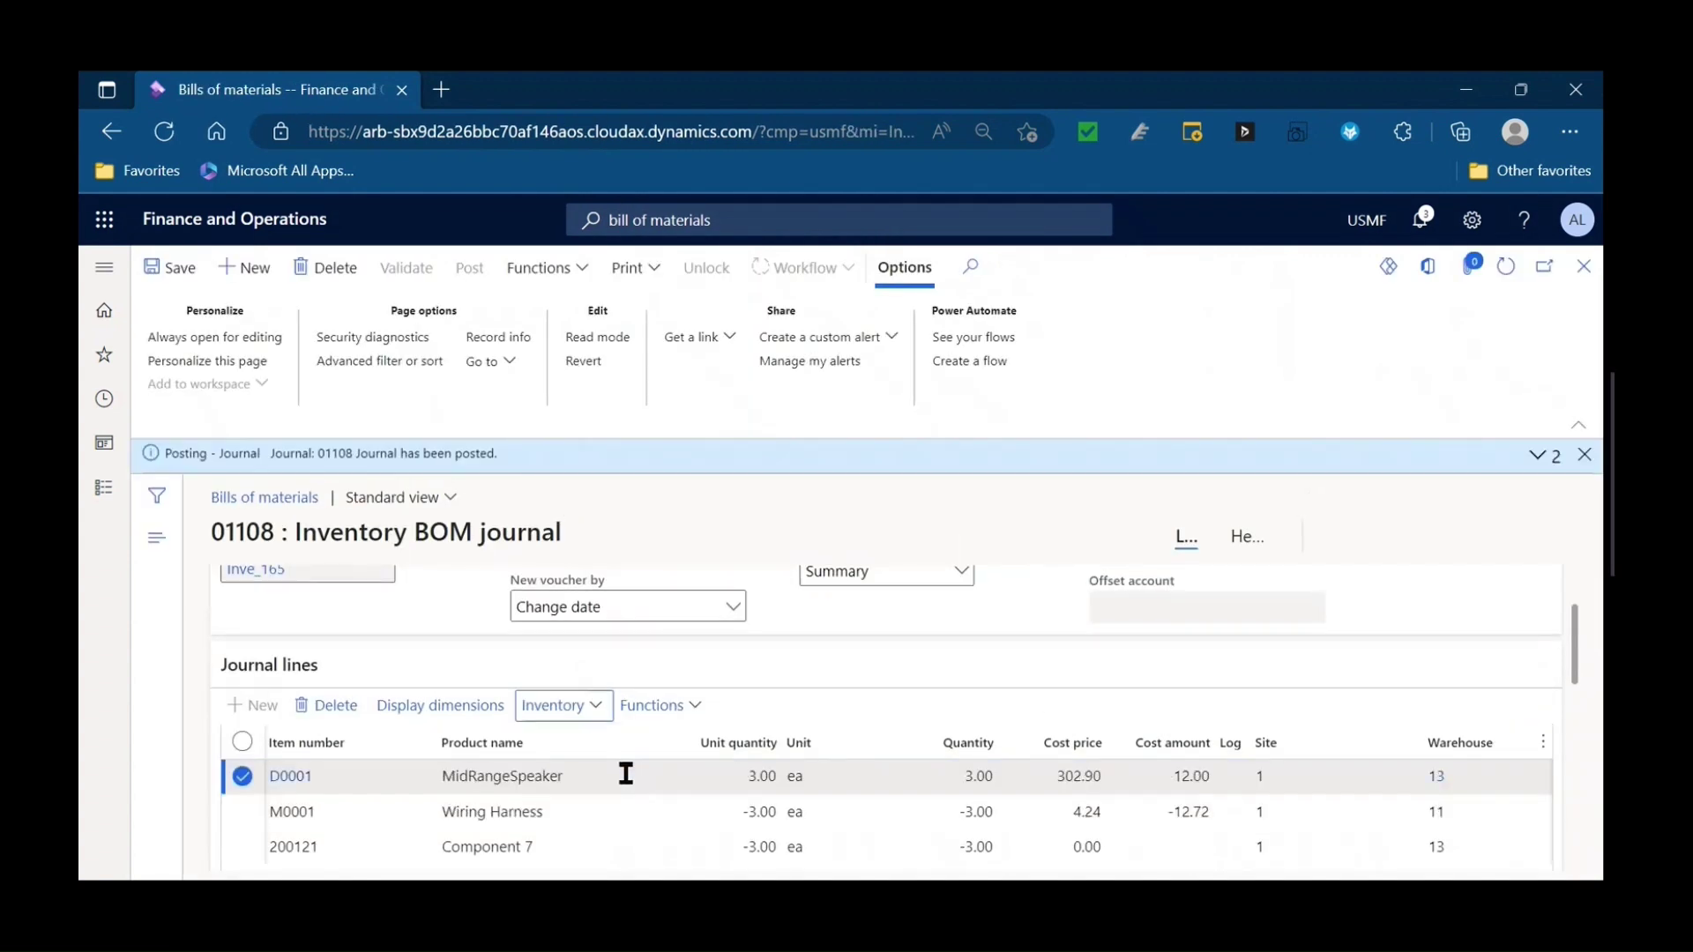
click(631, 811)
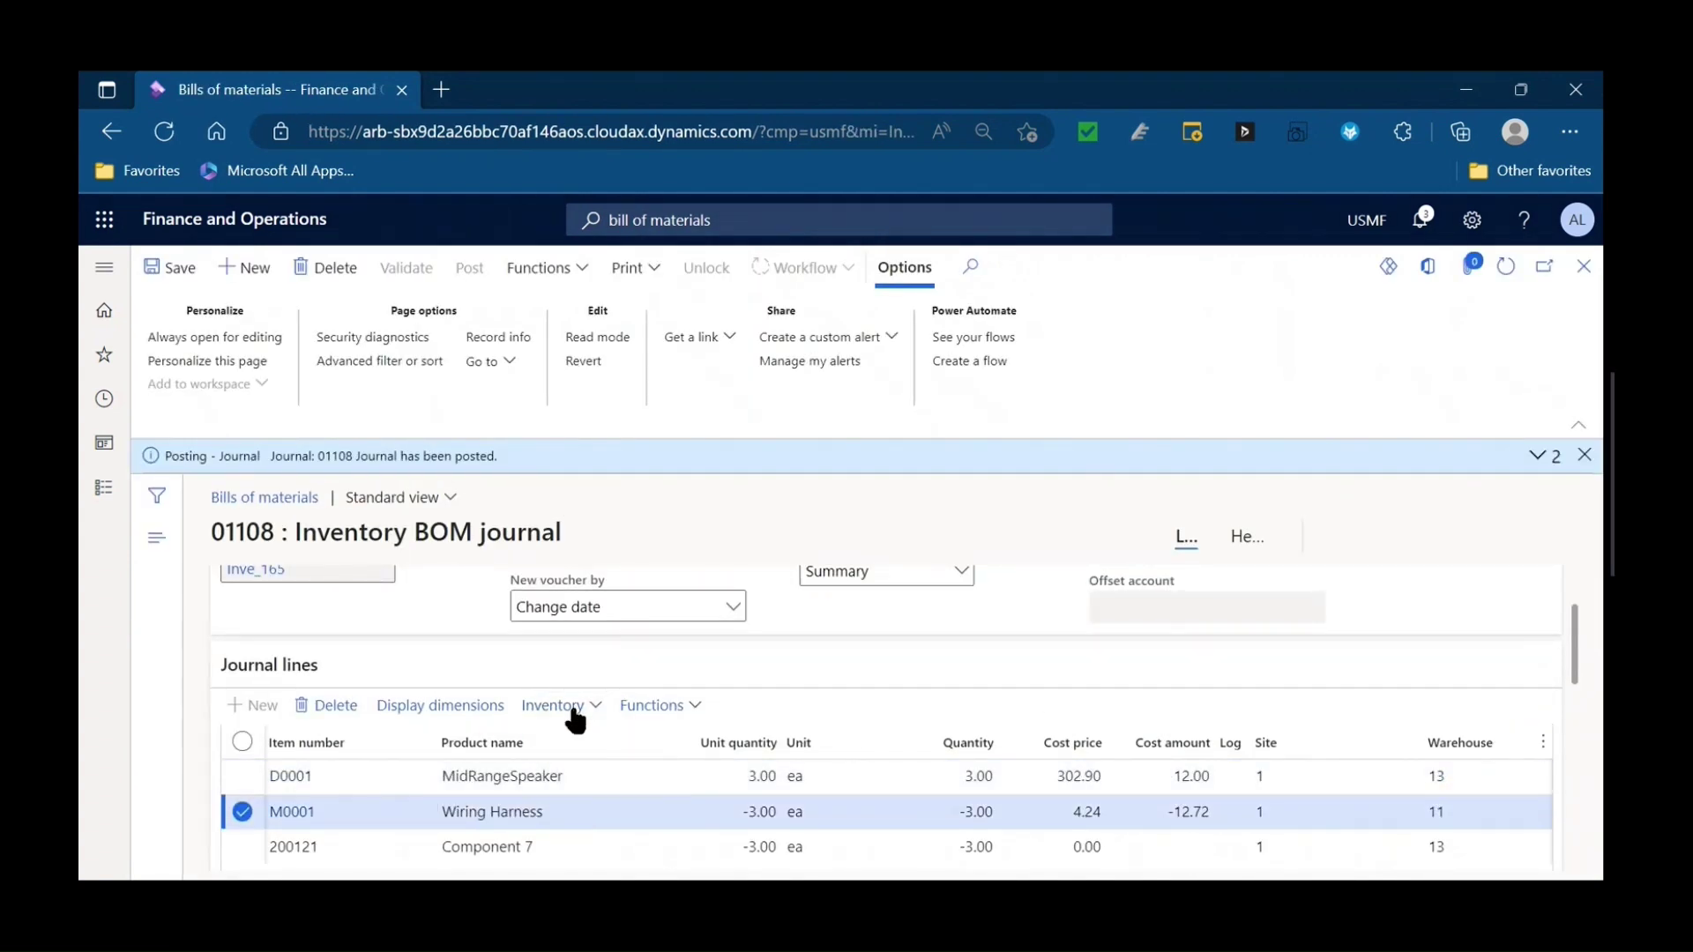
click(575, 716)
click(564, 430)
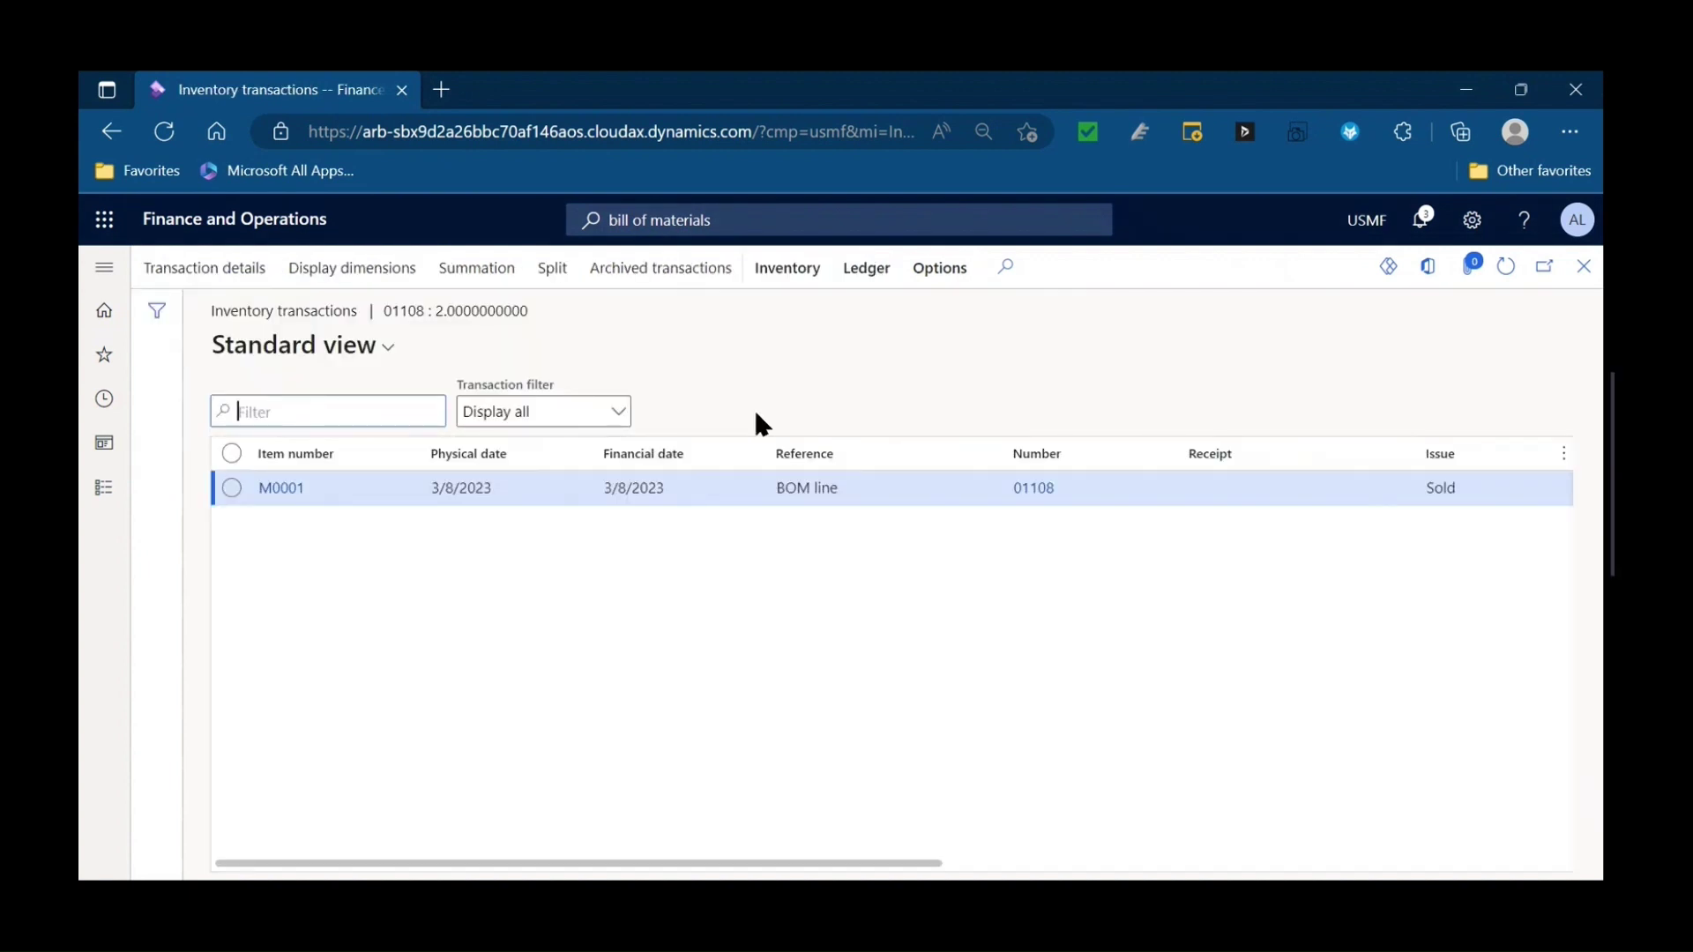
drag(901, 872, 764, 727)
key(alt+Left)
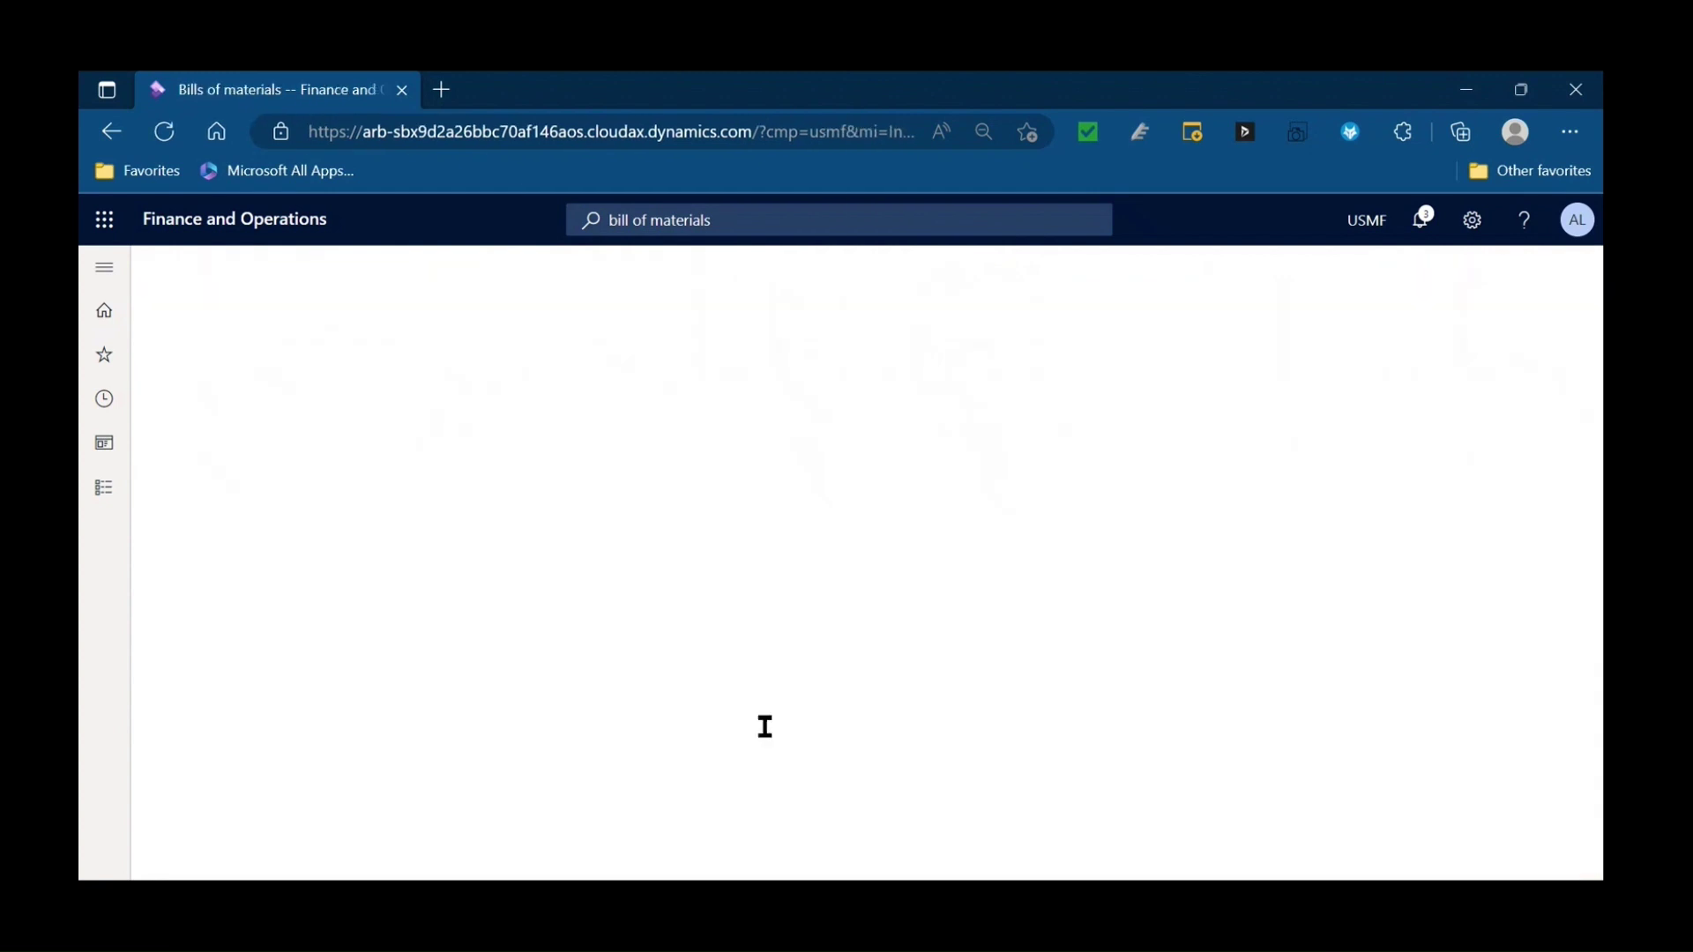